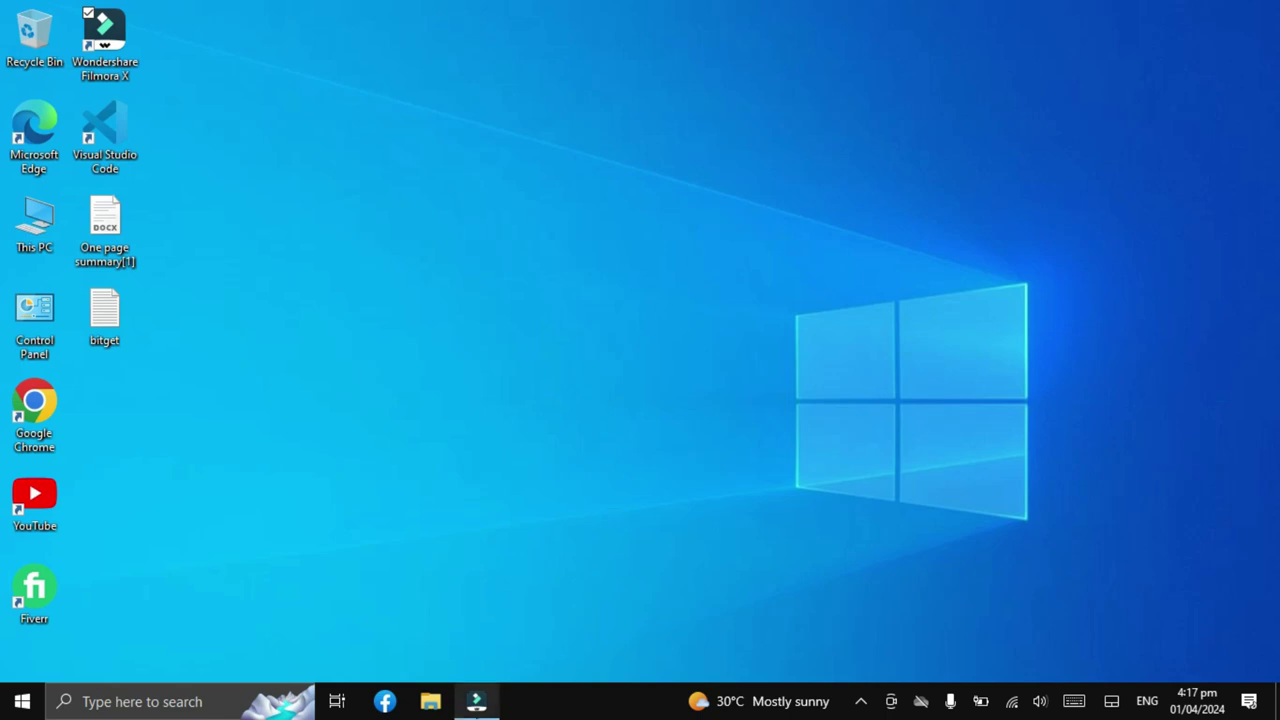
Switch to Wondershare Filmora and try to import the whole Local Disk (E:) as a media folder.
left_click(477, 702)
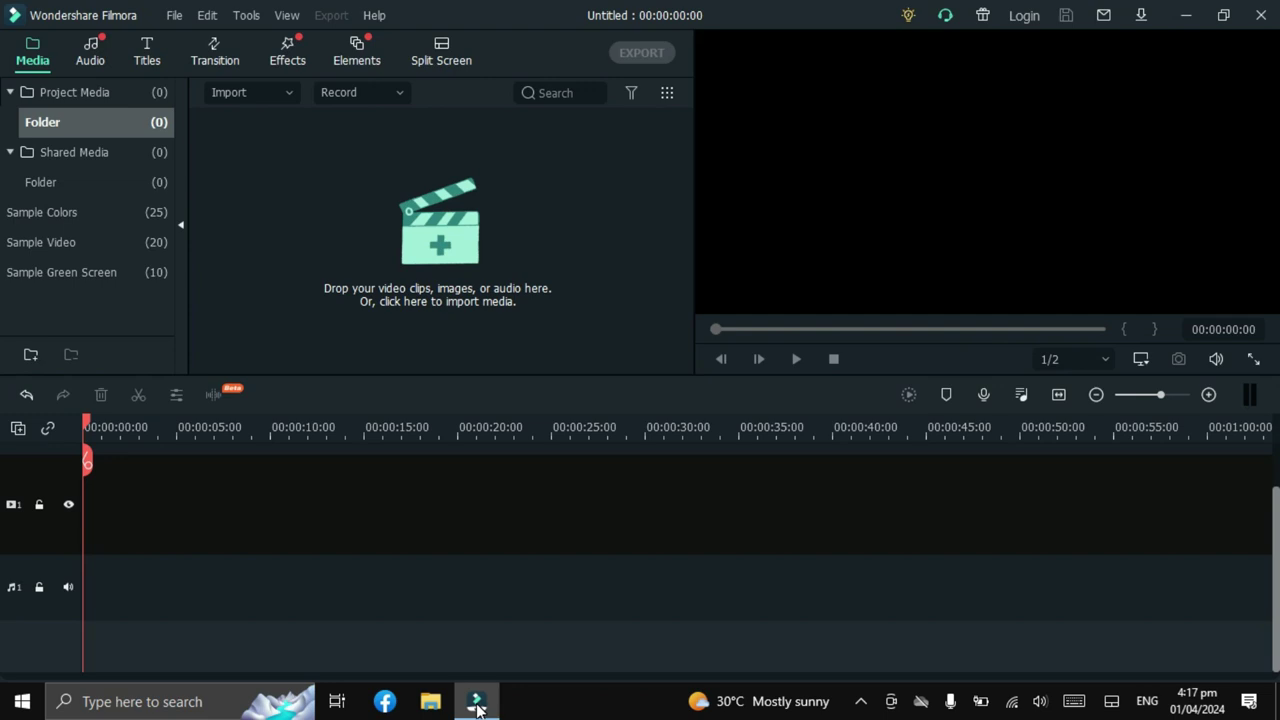
left_click(288, 92)
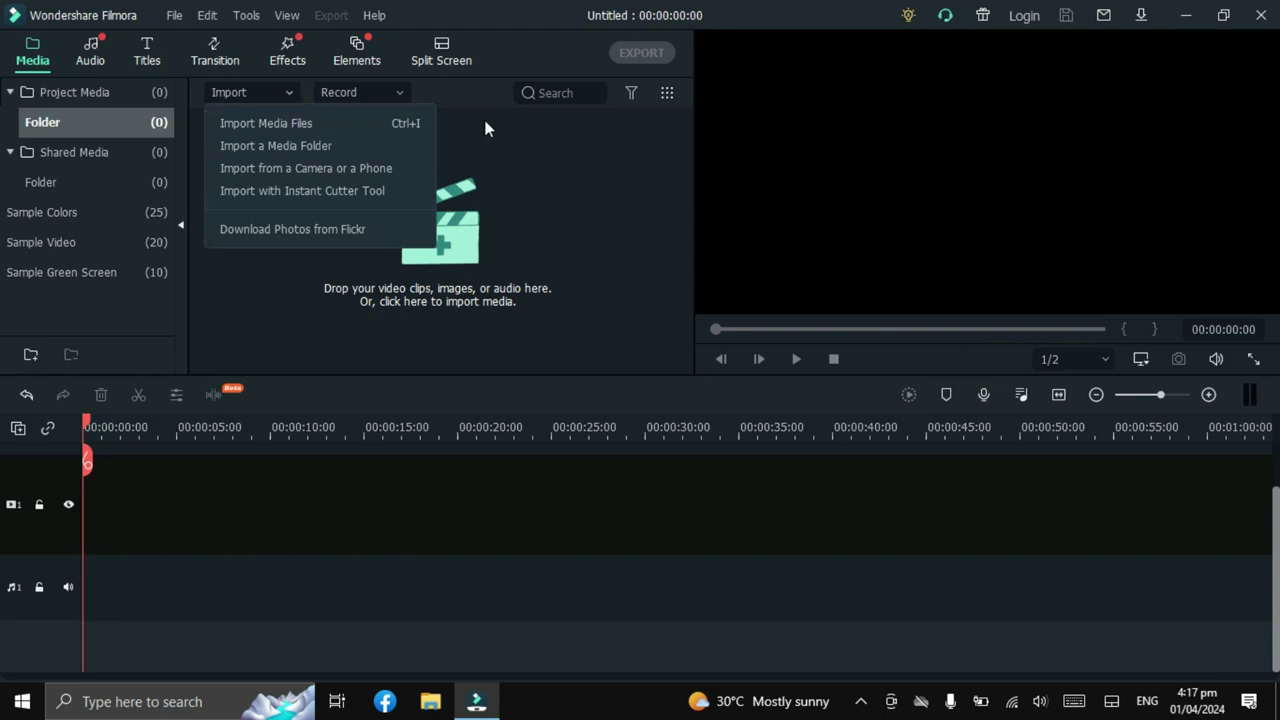
left_click(287, 145)
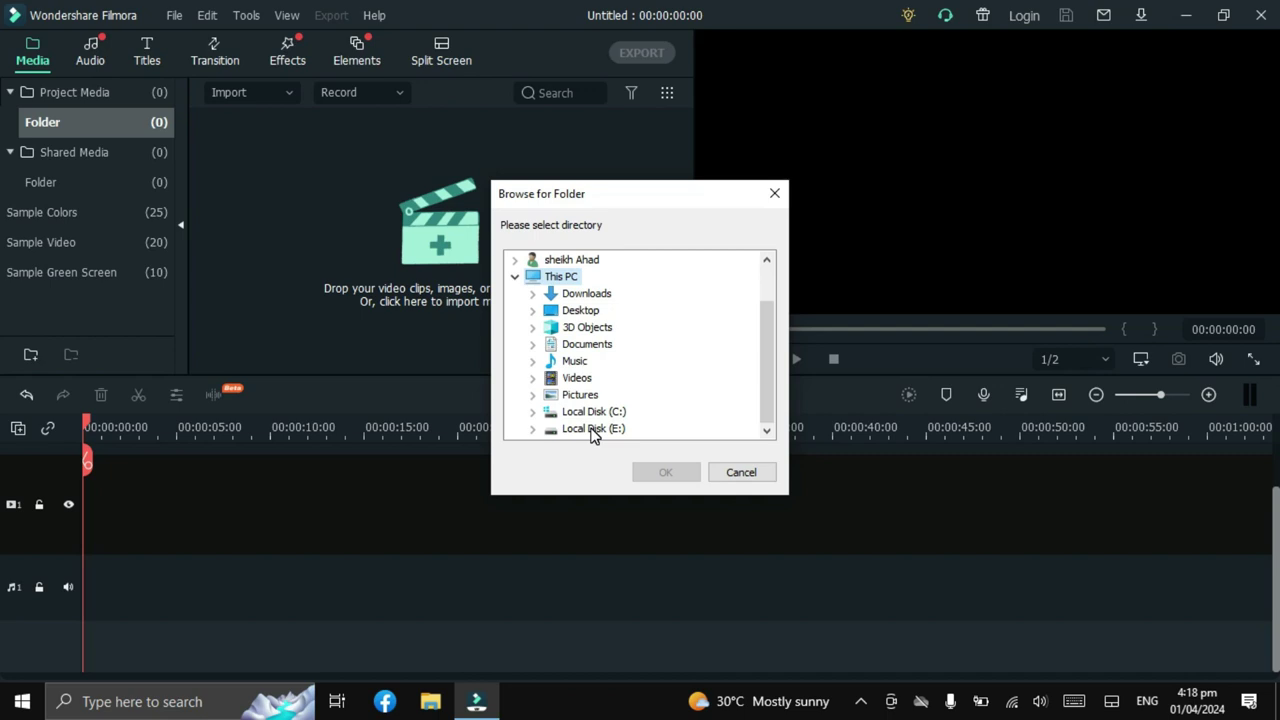
left_click(594, 430)
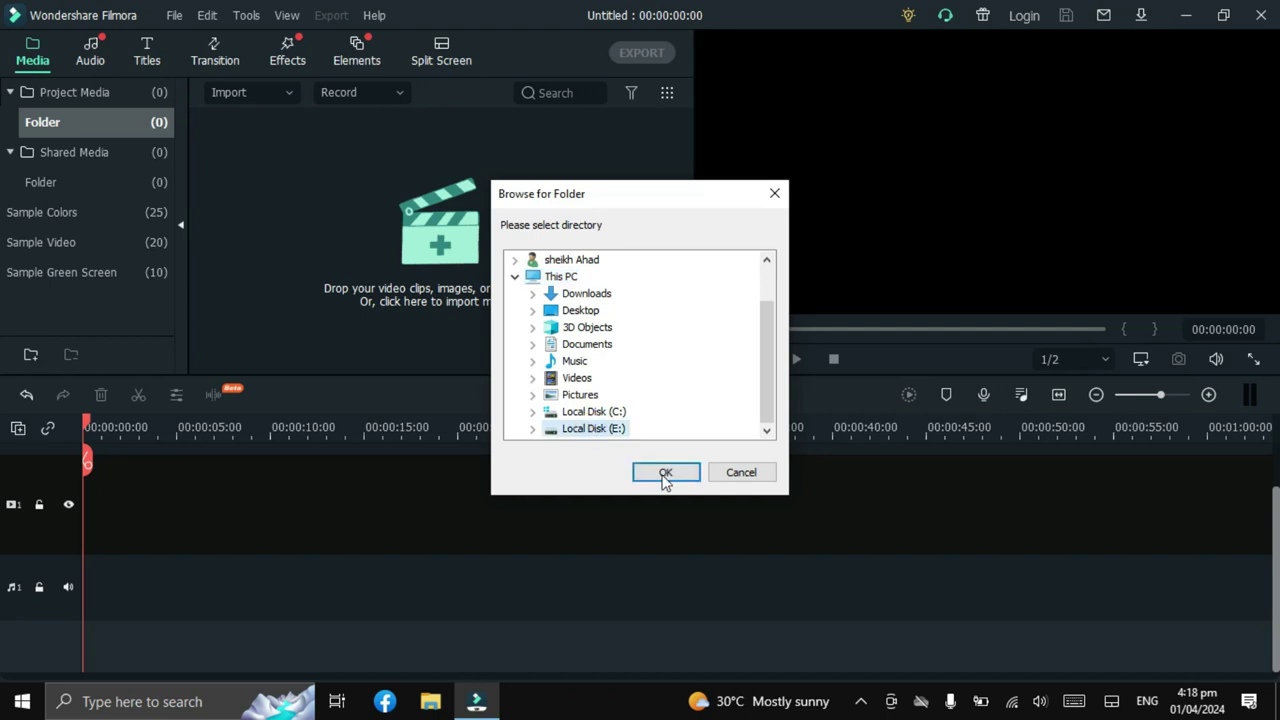
left_click(664, 476)
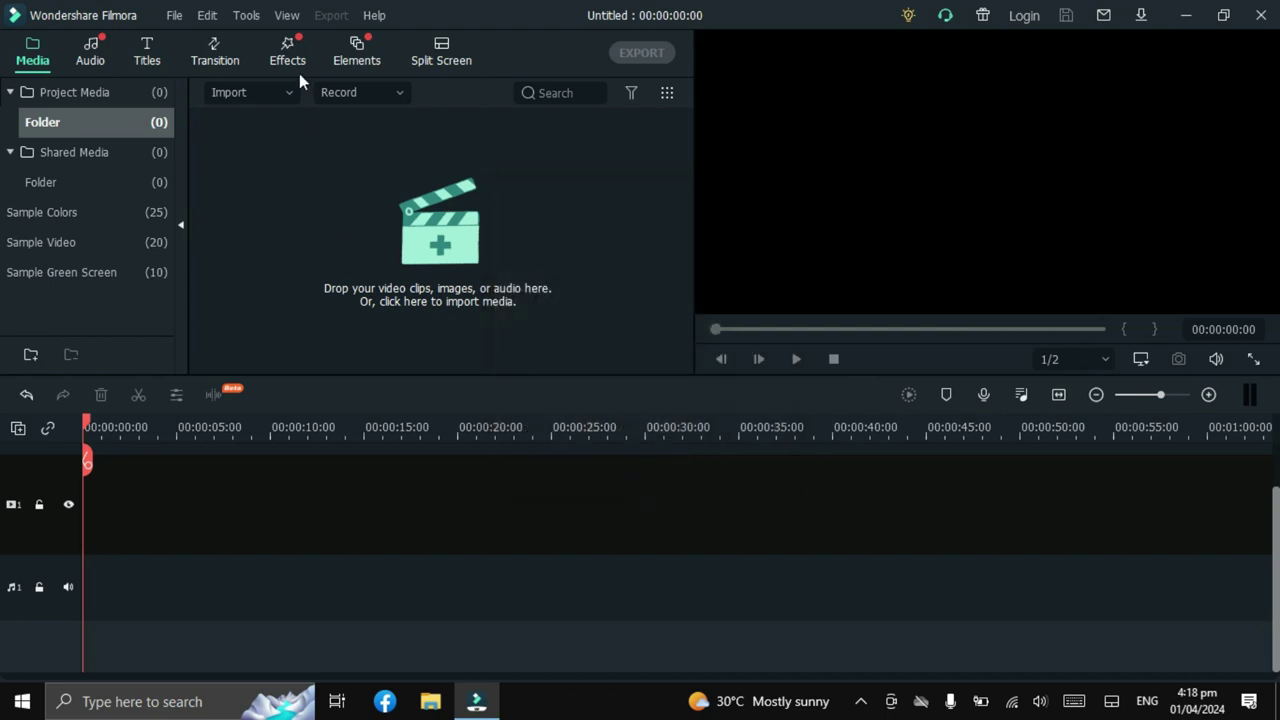
Import the "Youtube videos" subfolder from Local Disk (E:) as a media folder into the project media.
left_click(290, 96)
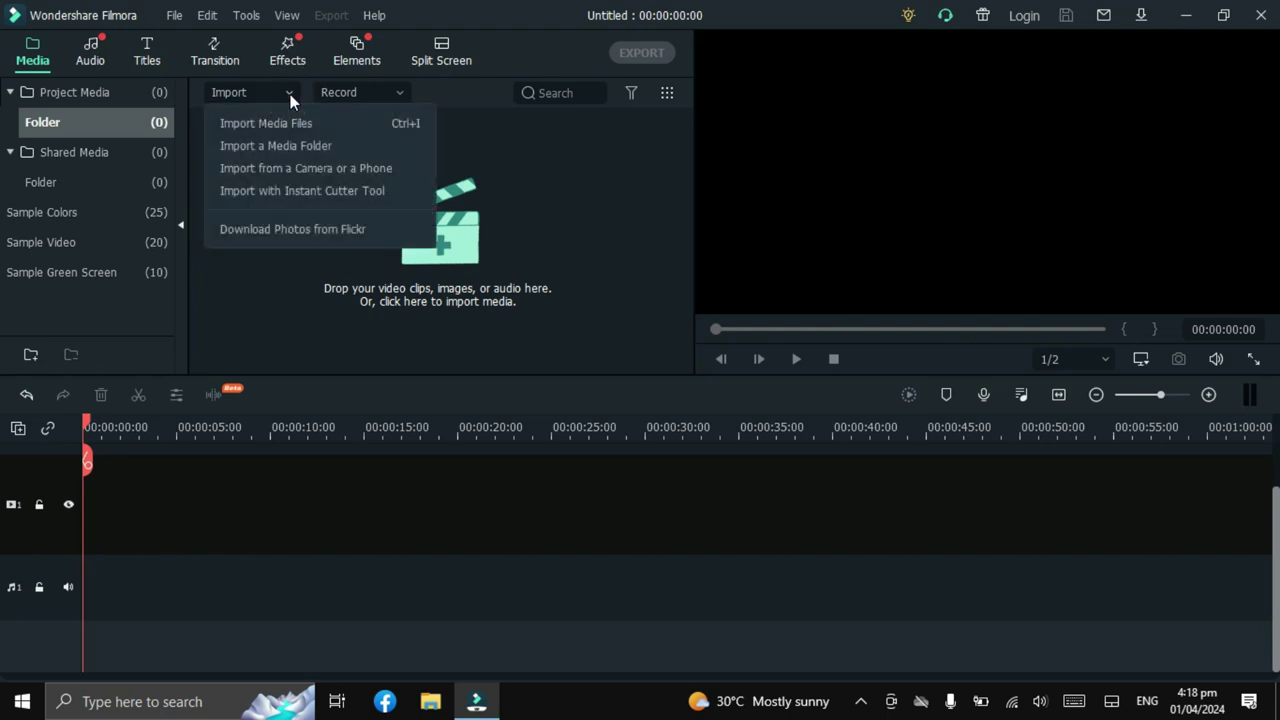
left_click(291, 155)
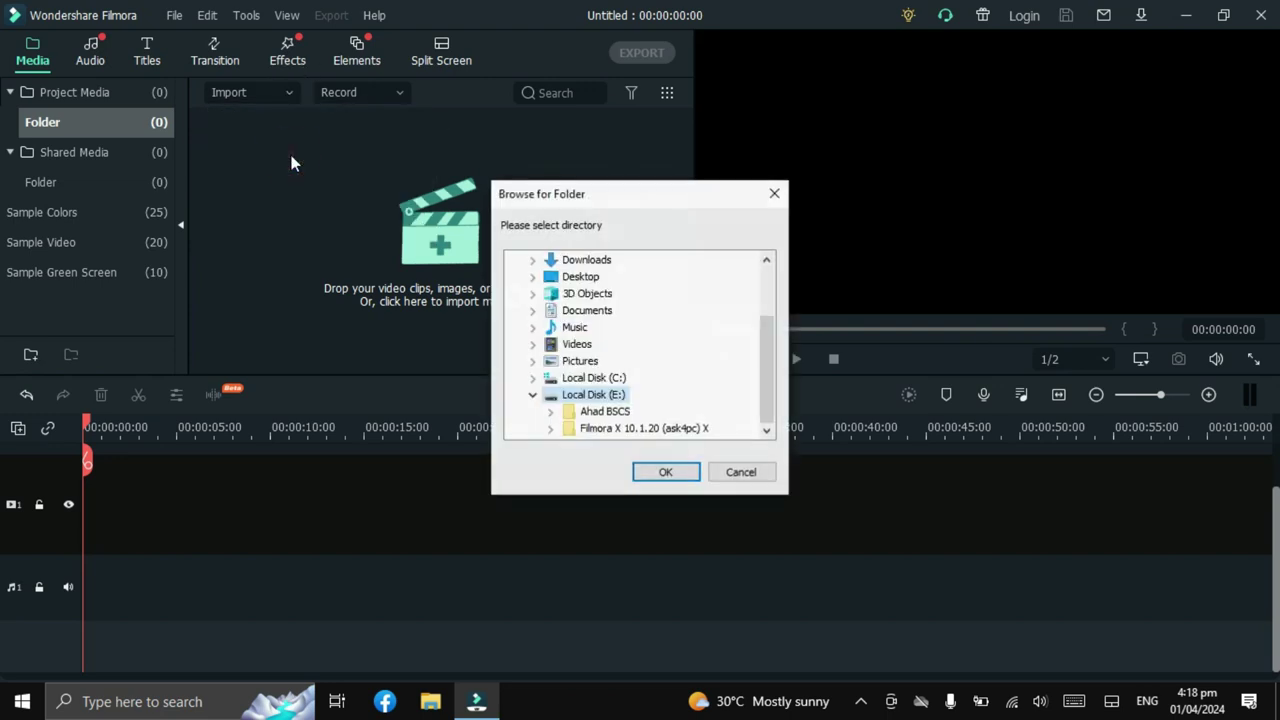
left_click(622, 413)
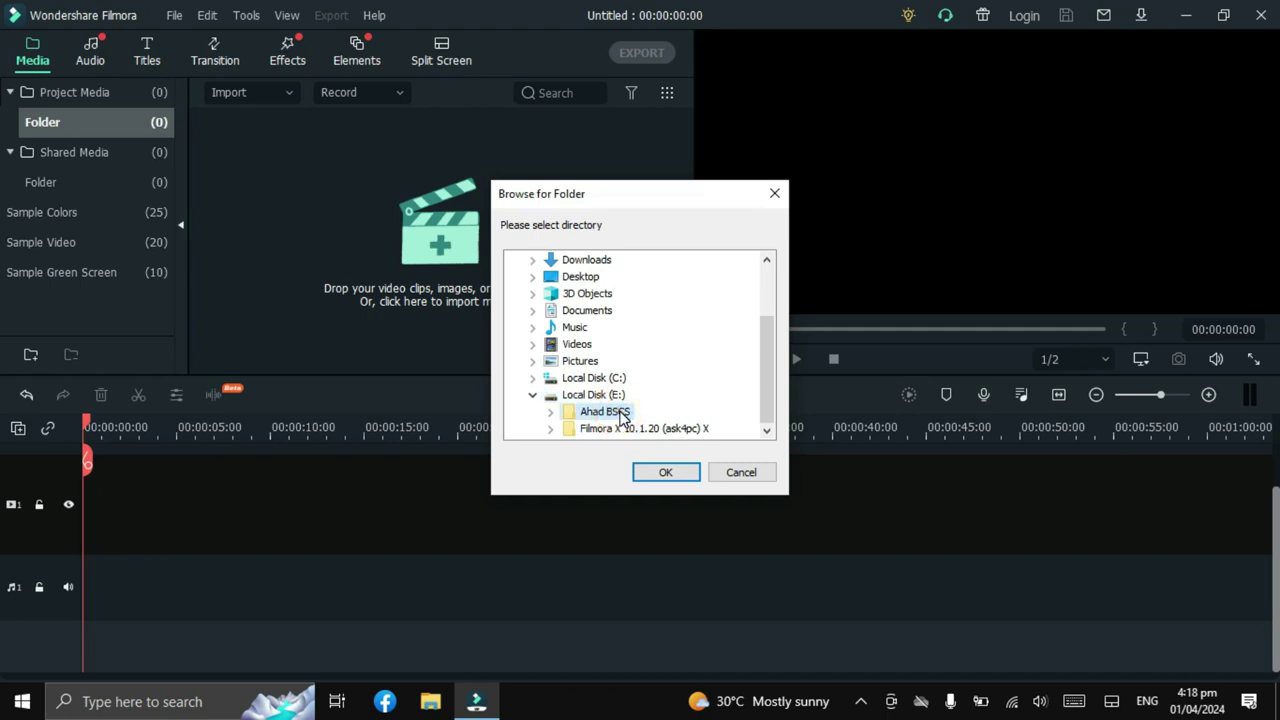
double_click(622, 413)
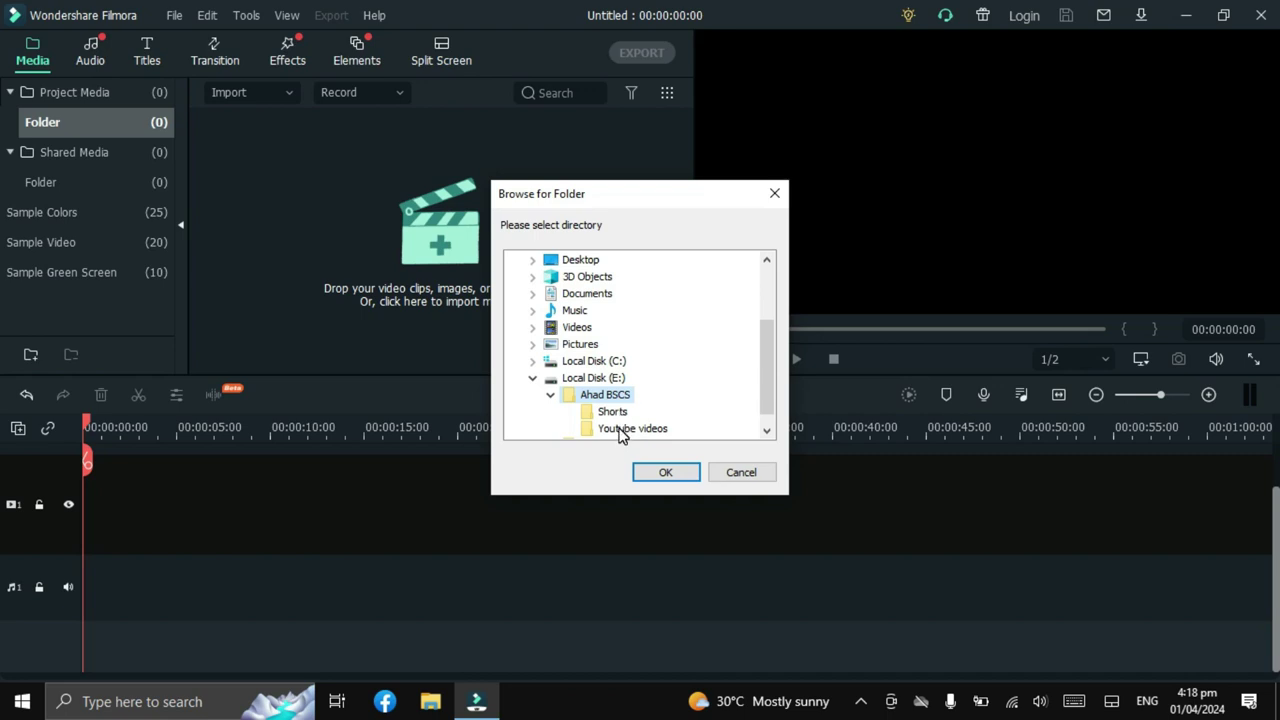
left_click(620, 430)
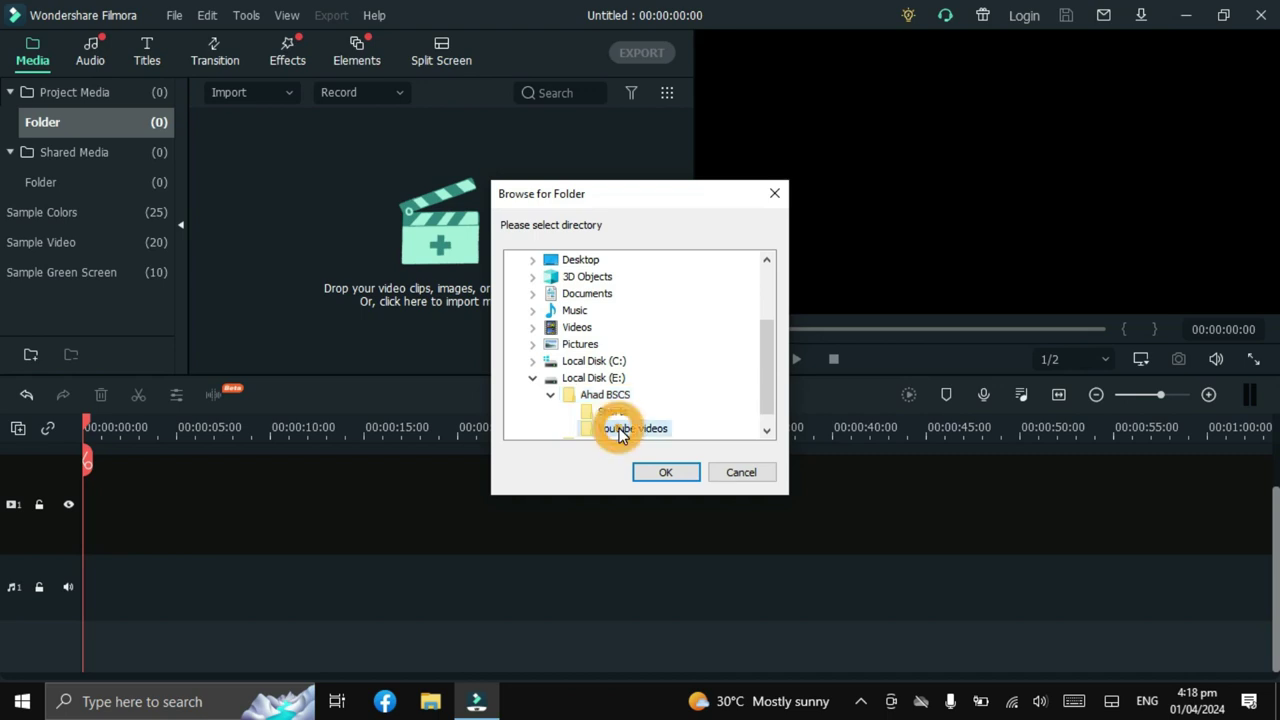
left_click(662, 474)
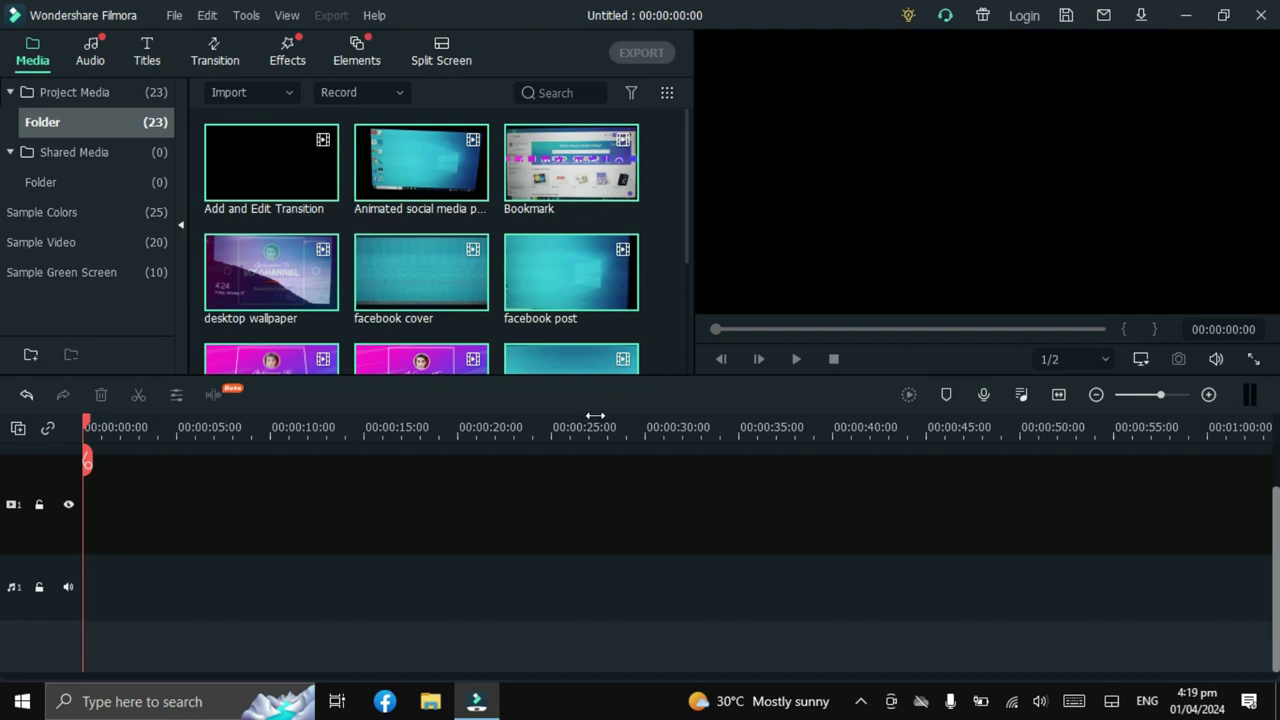
Add the "Stabilize Shaky video in Filmora" clip from the project media to the first video track.
mouse_move(521, 267)
scroll(686, 363, "down", 5)
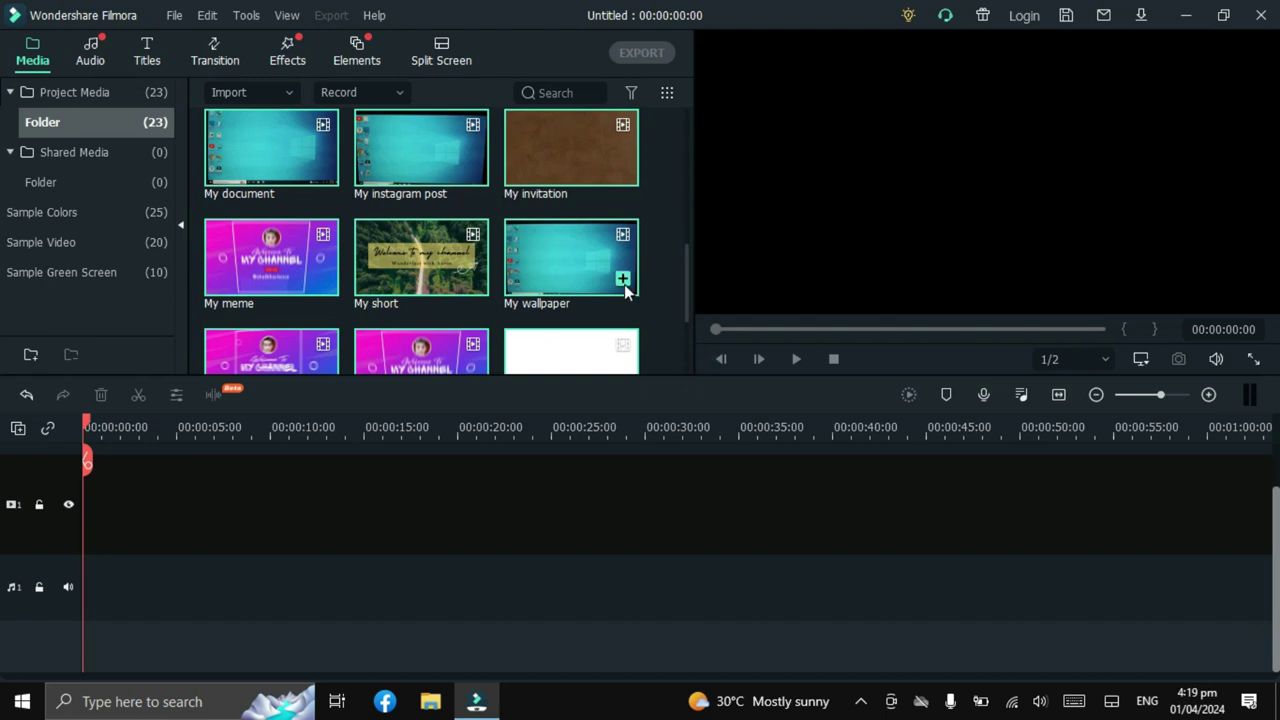
left_click(685, 368)
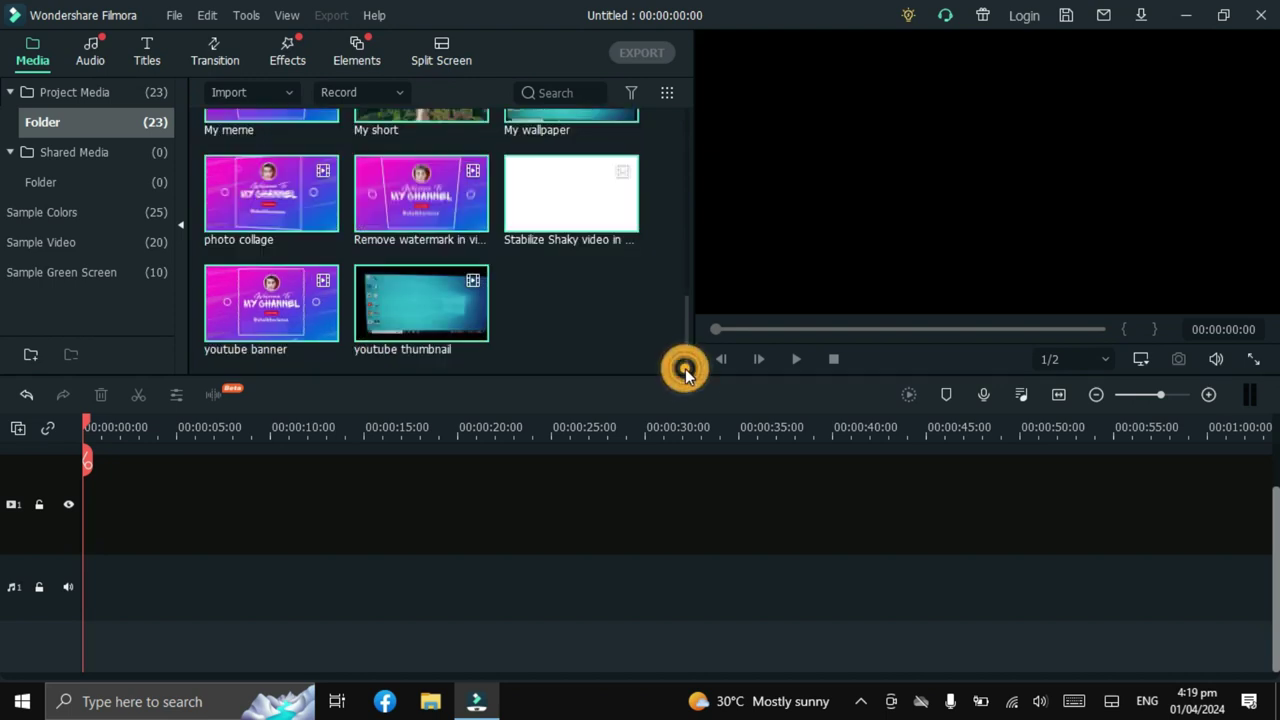
left_click(622, 216)
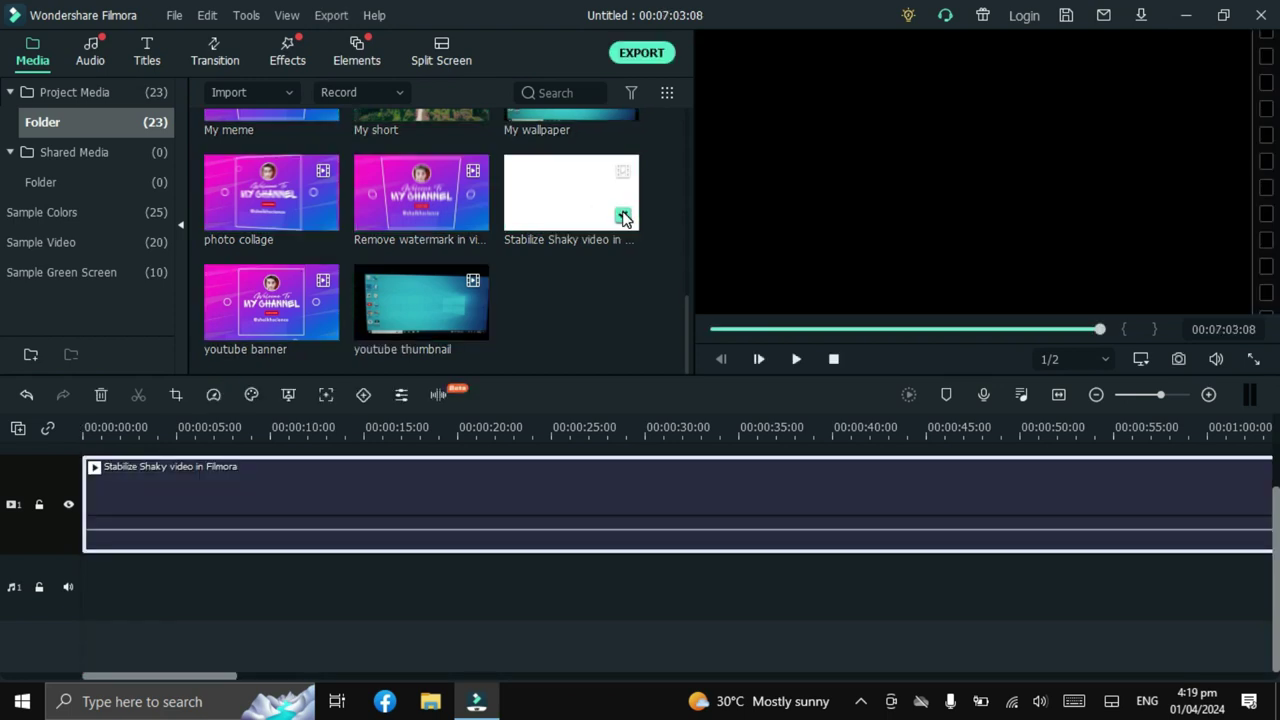
left_click(829, 421)
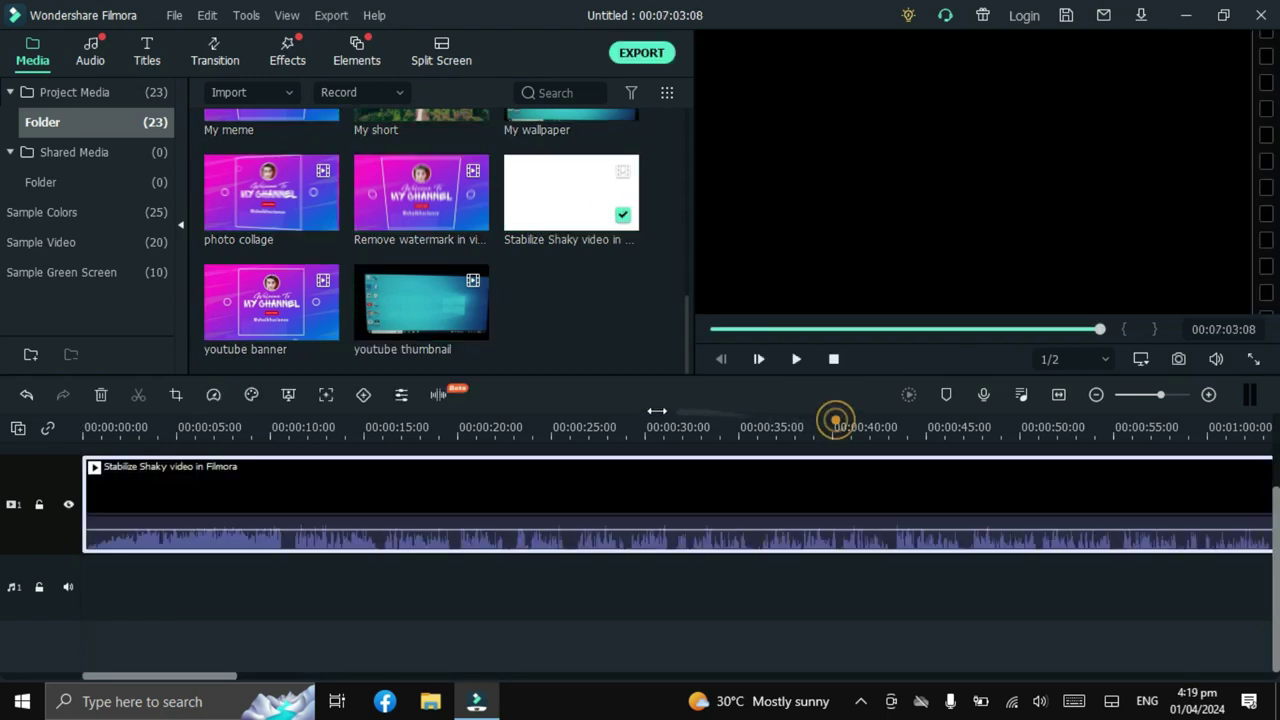
left_click(731, 415)
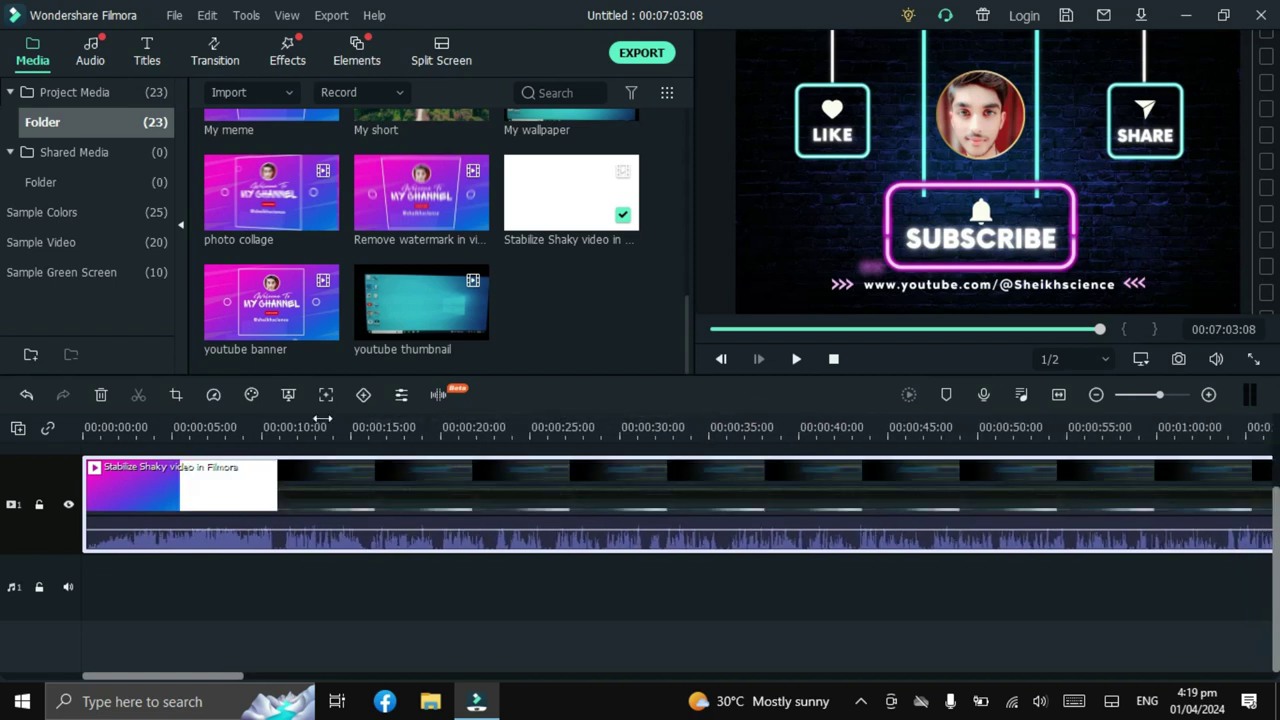
left_click(782, 411)
left_click(771, 431)
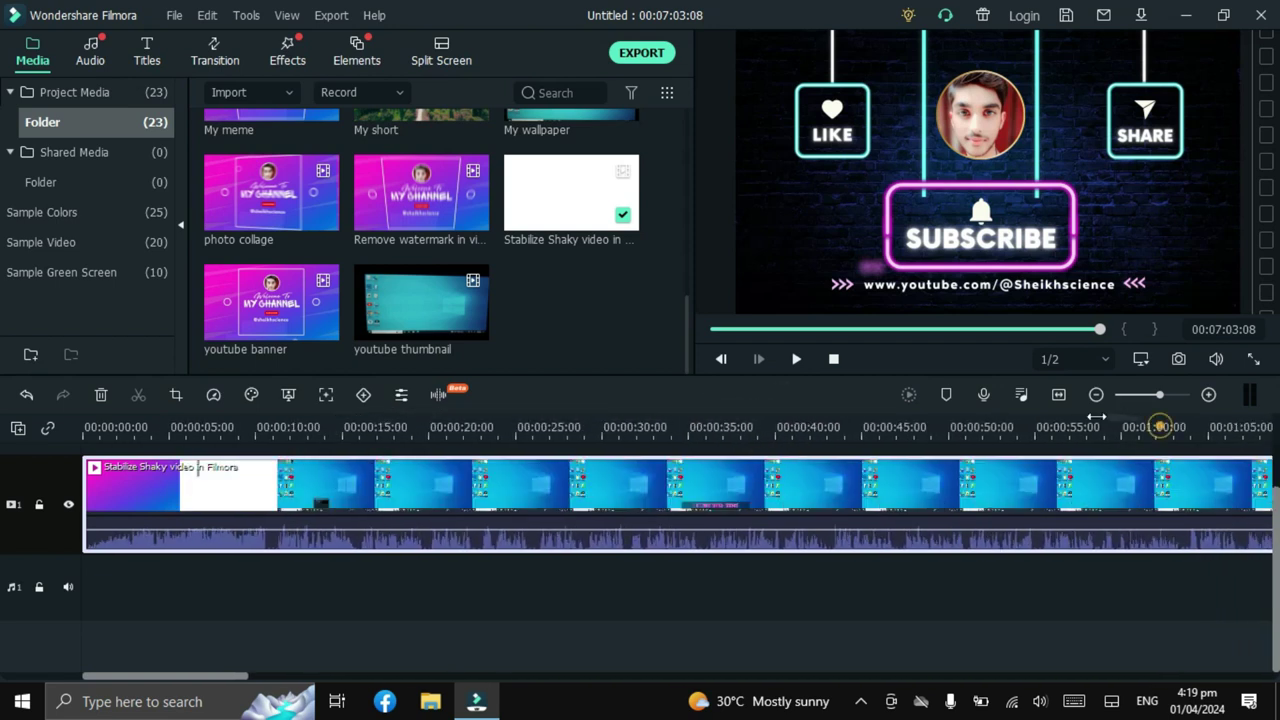
scroll(794, 414, "down", 2)
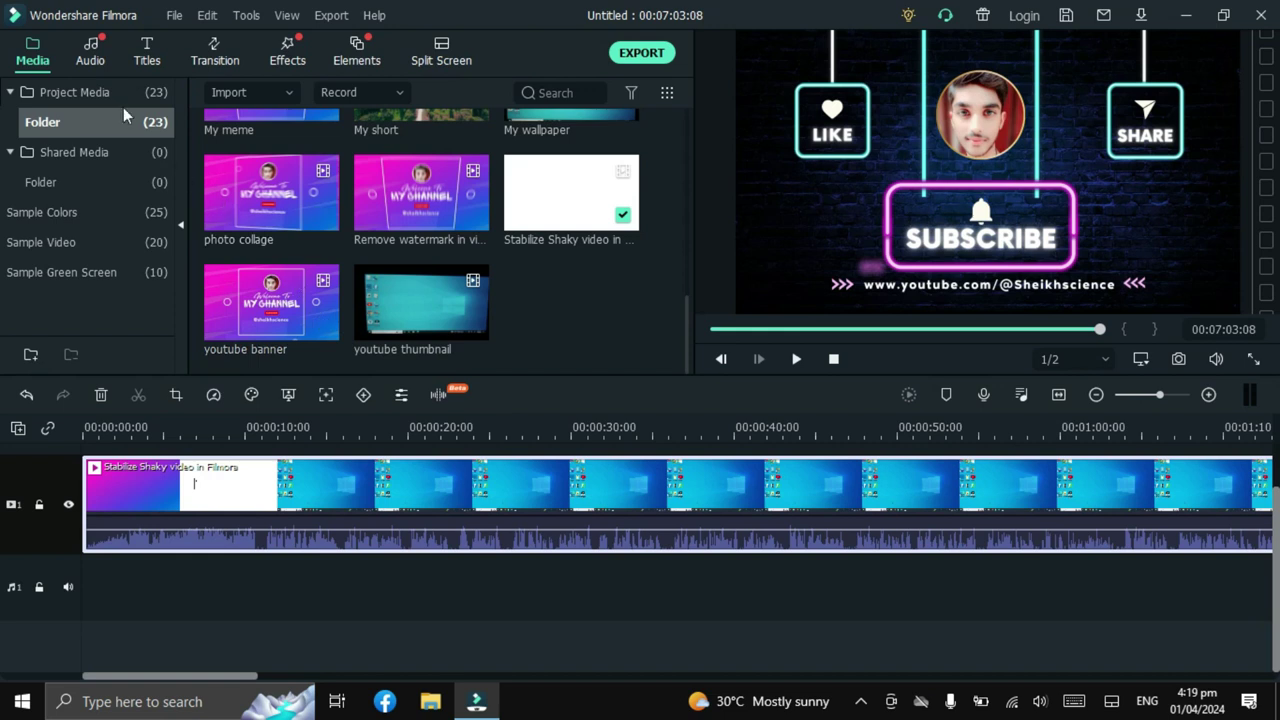
Add the Riptide music track from the included audio library to the project timeline.
left_click(92, 47)
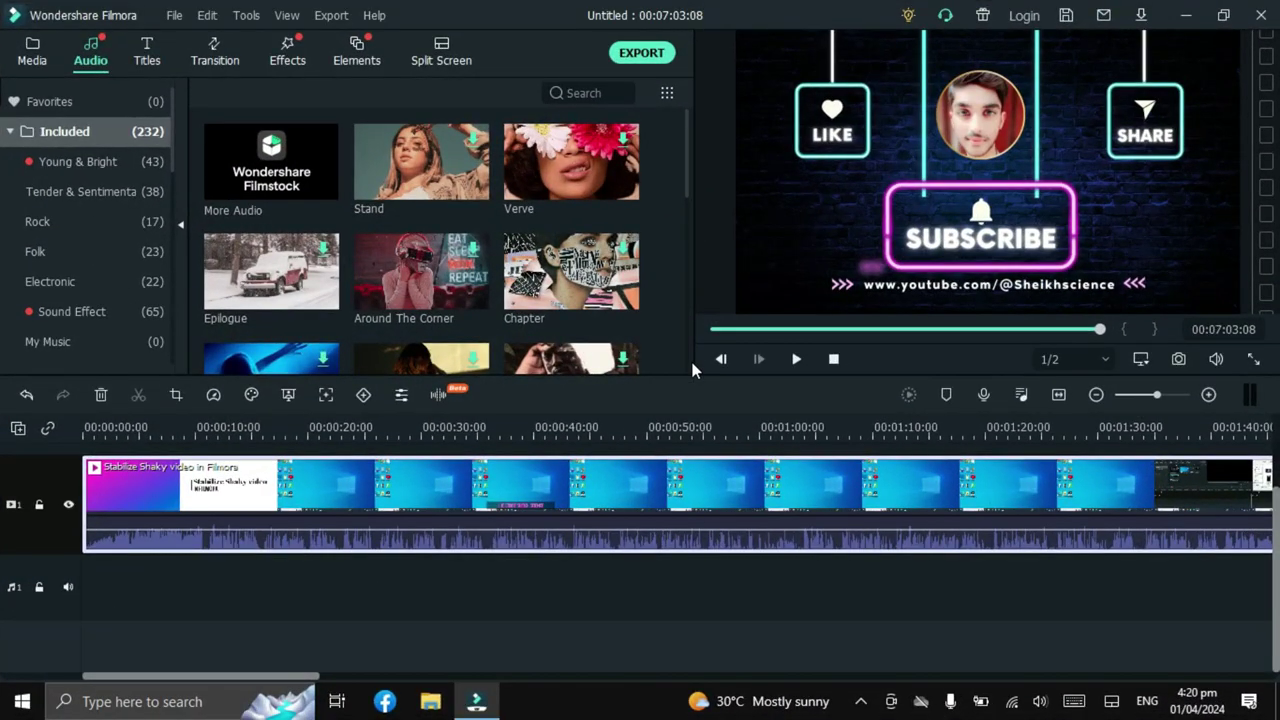
scroll(688, 364, "down", 10)
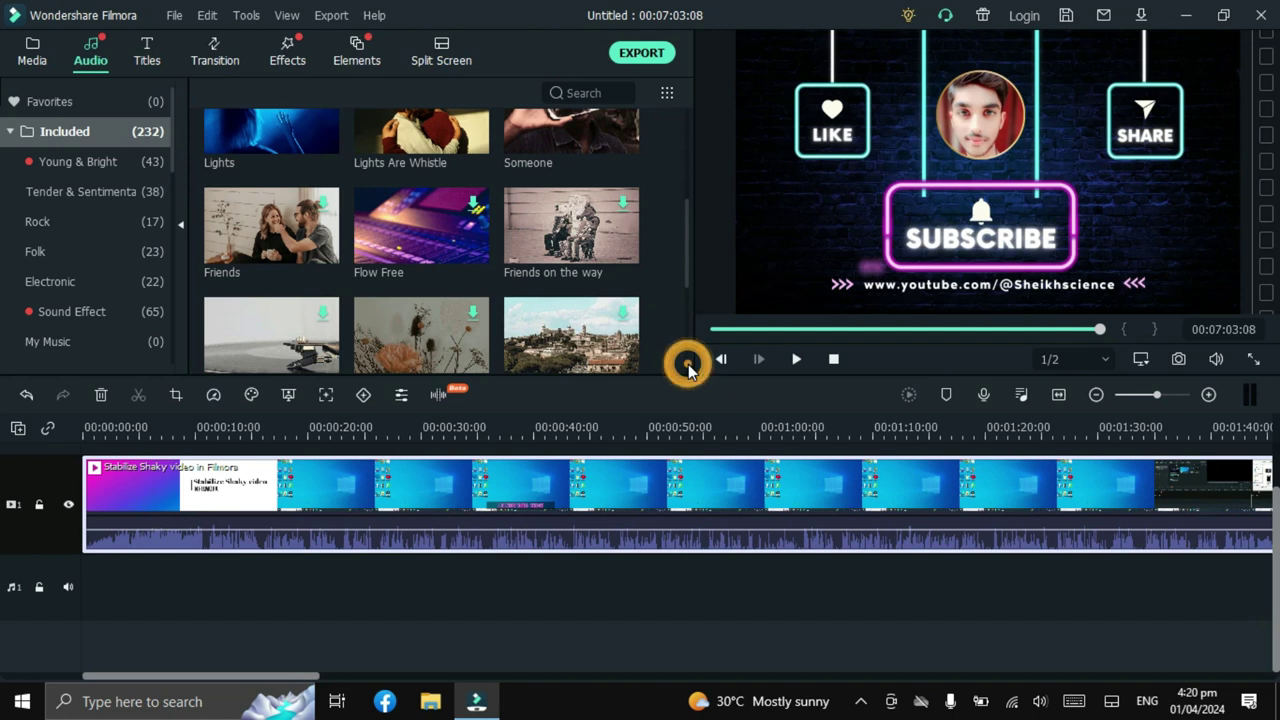
mouse_move(638, 325)
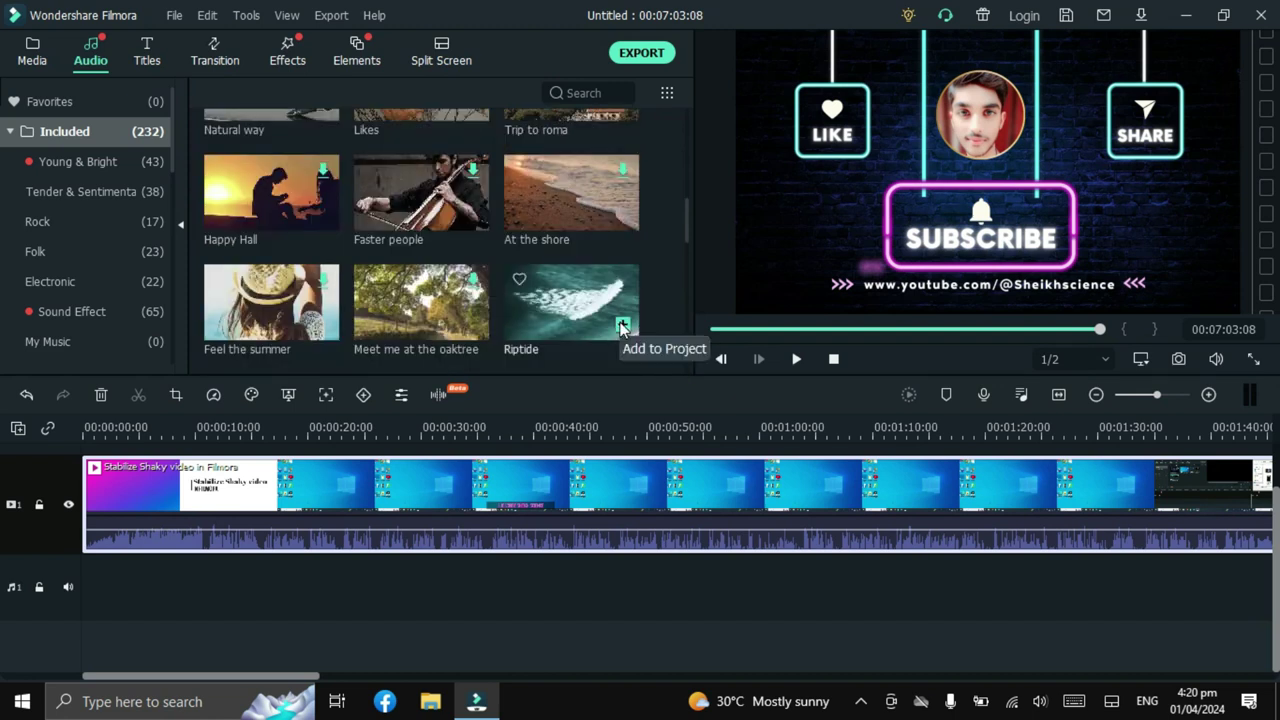
left_click(622, 327)
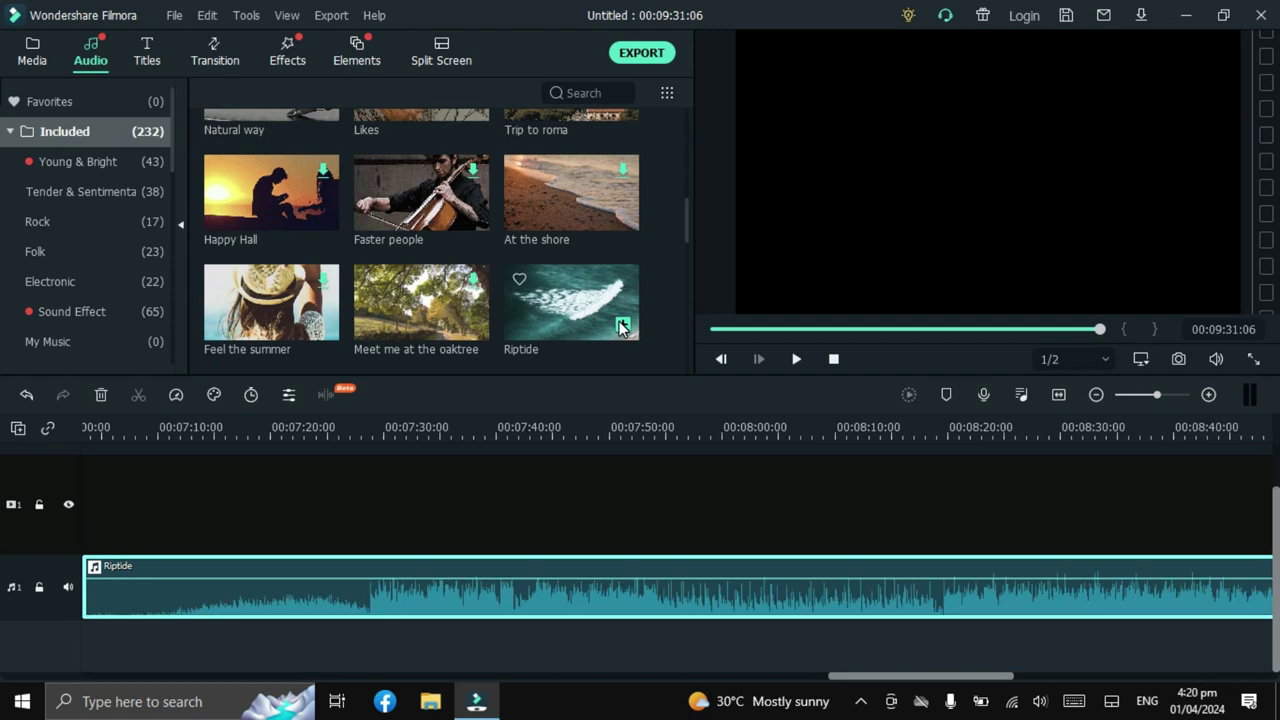
Move the Riptide clip to the start of its audio track and raise its volume to about 7.18 dB.
scroll(815, 415, "up", 2)
scroll(815, 415, "up", 5)
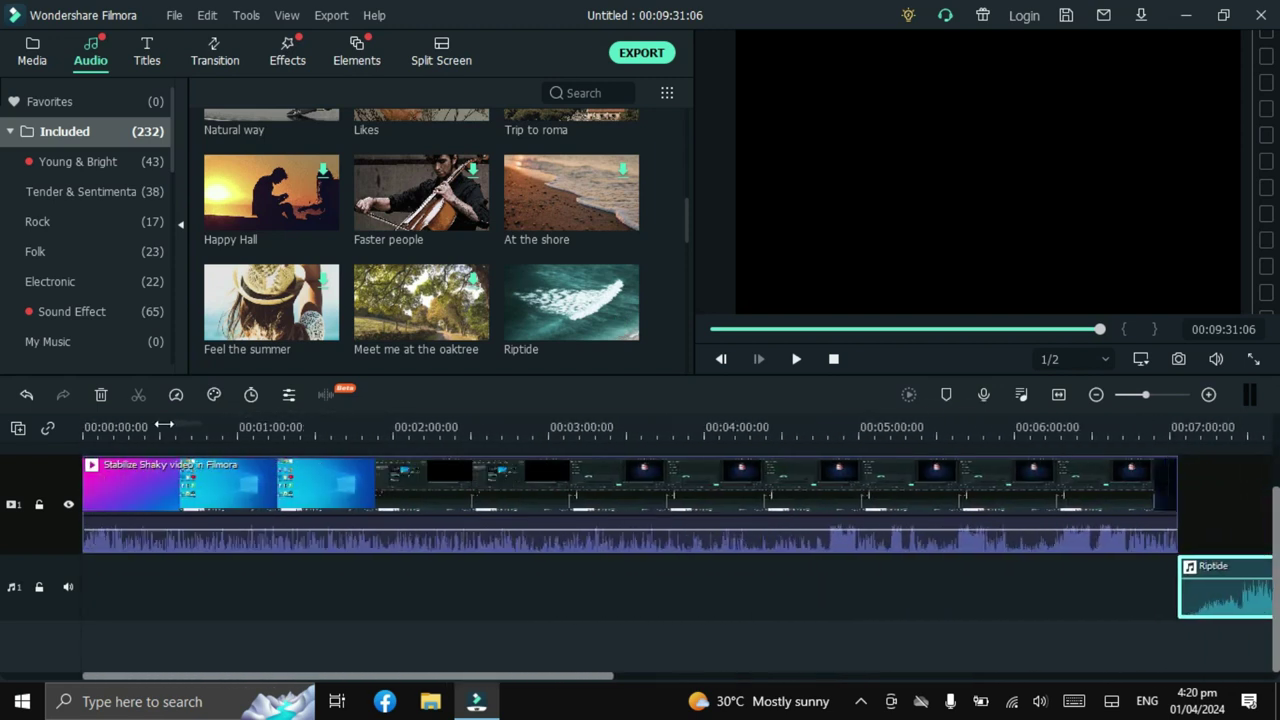
scroll(118, 427, "up", 1)
left_click_drag(1083, 580, 97, 597)
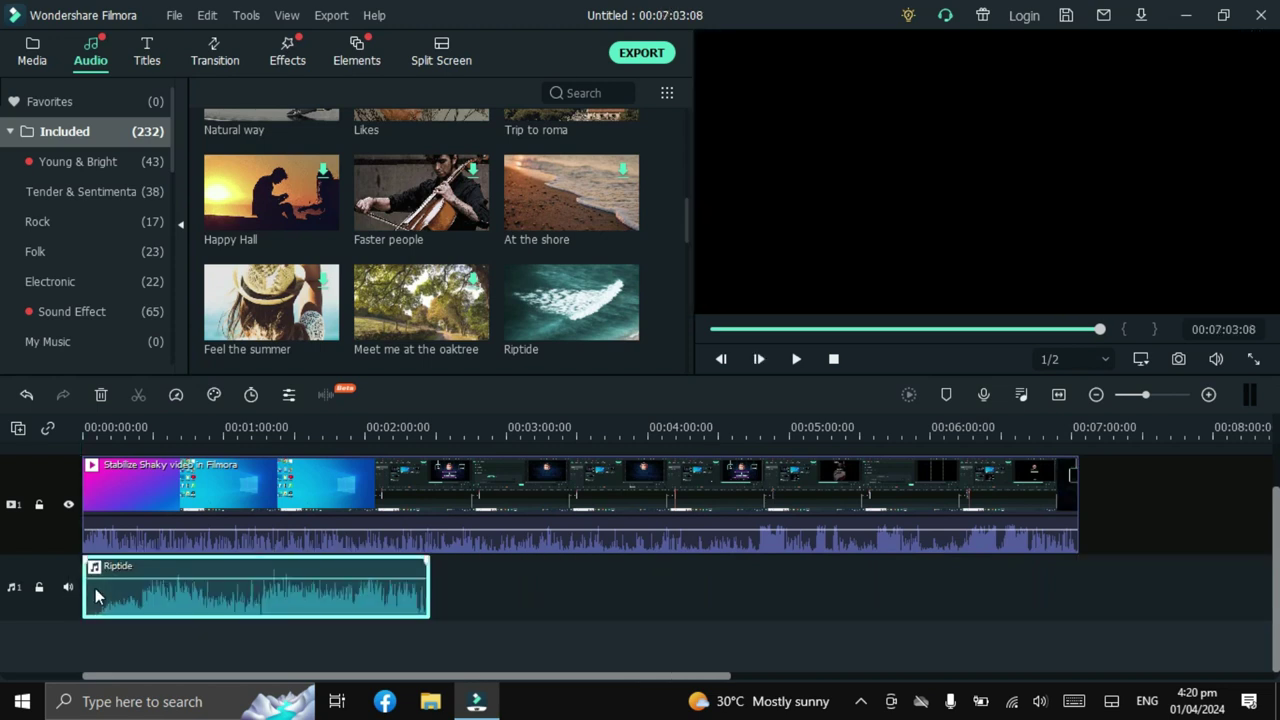
left_click_drag(440, 585, 386, 597)
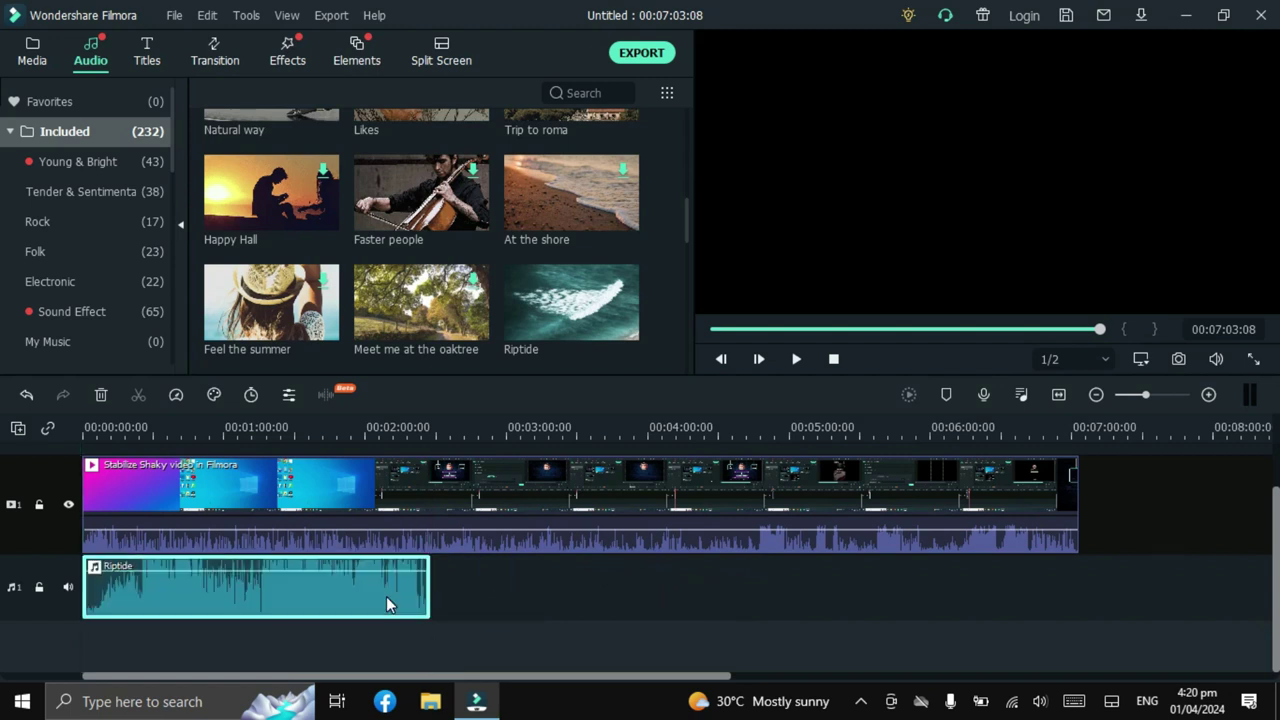
Select the video clip on the timeline and return the playhead to 00:00:00:00.
left_click(1046, 483)
left_click_drag(1054, 495, 900, 524)
scroll(900, 524, "down", 3)
scroll(1048, 462, "up", 2)
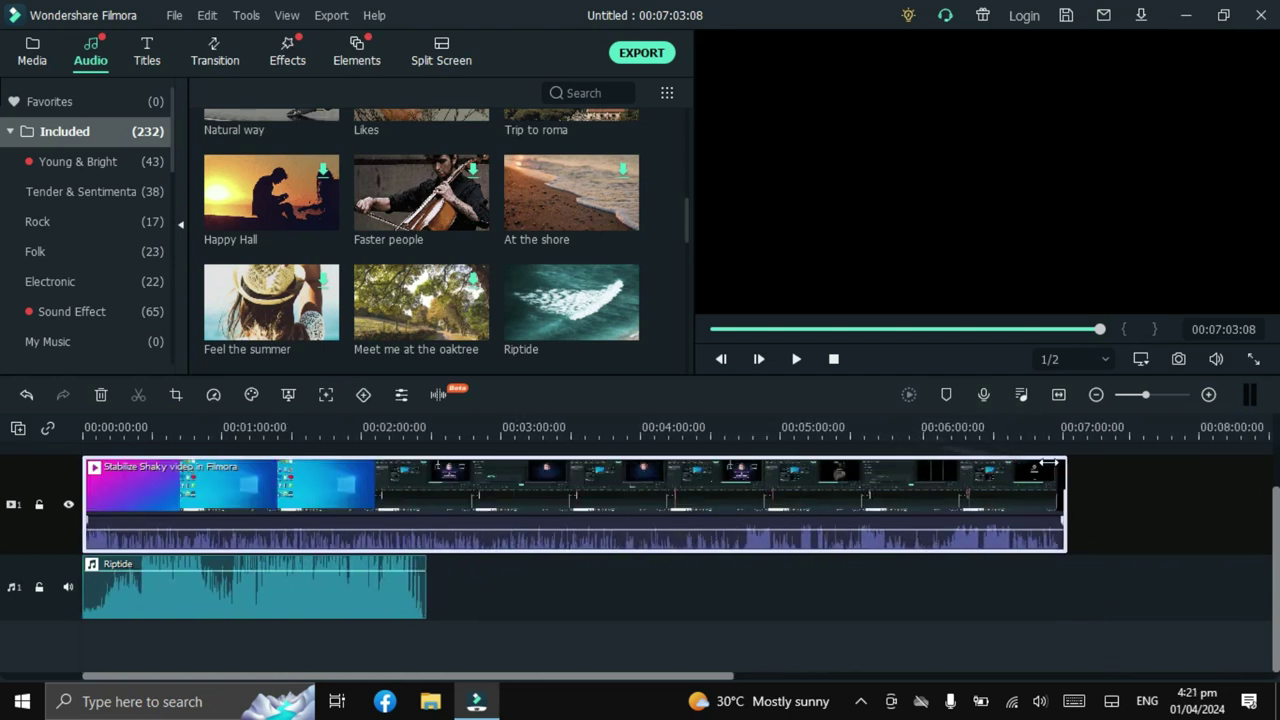
scroll(1050, 465, "up", 1)
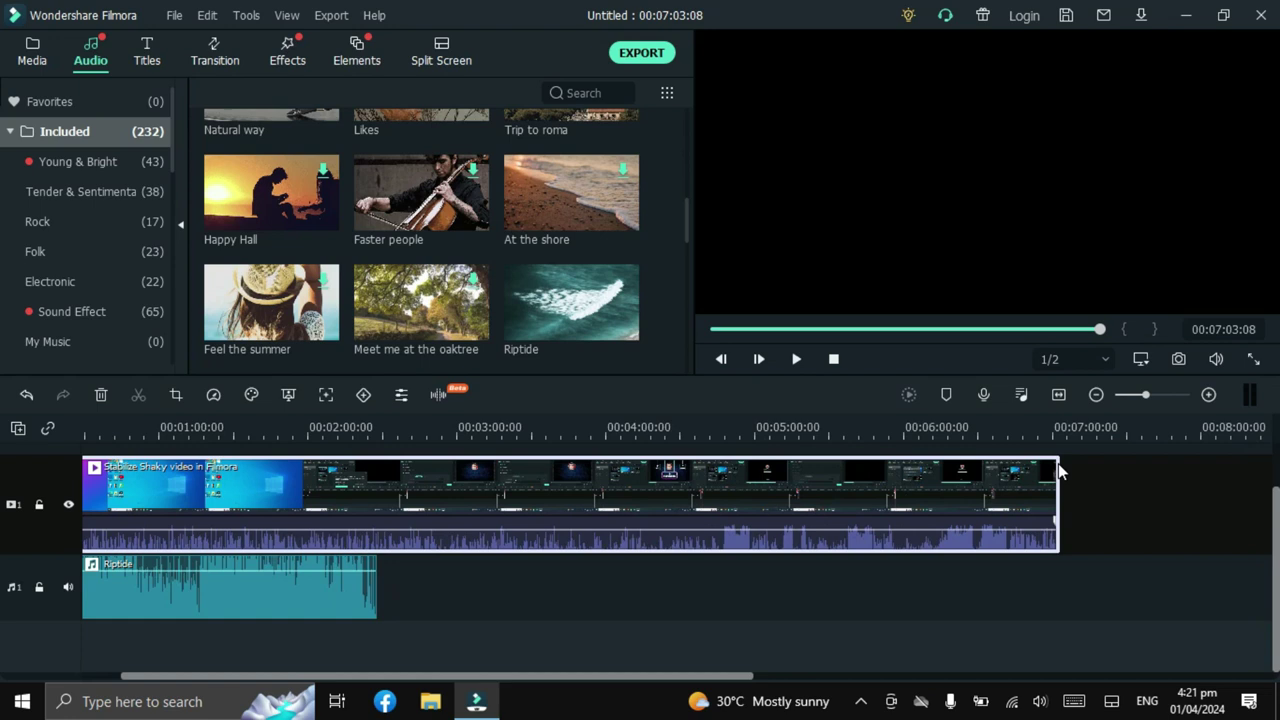
scroll(1060, 470, "down", 3)
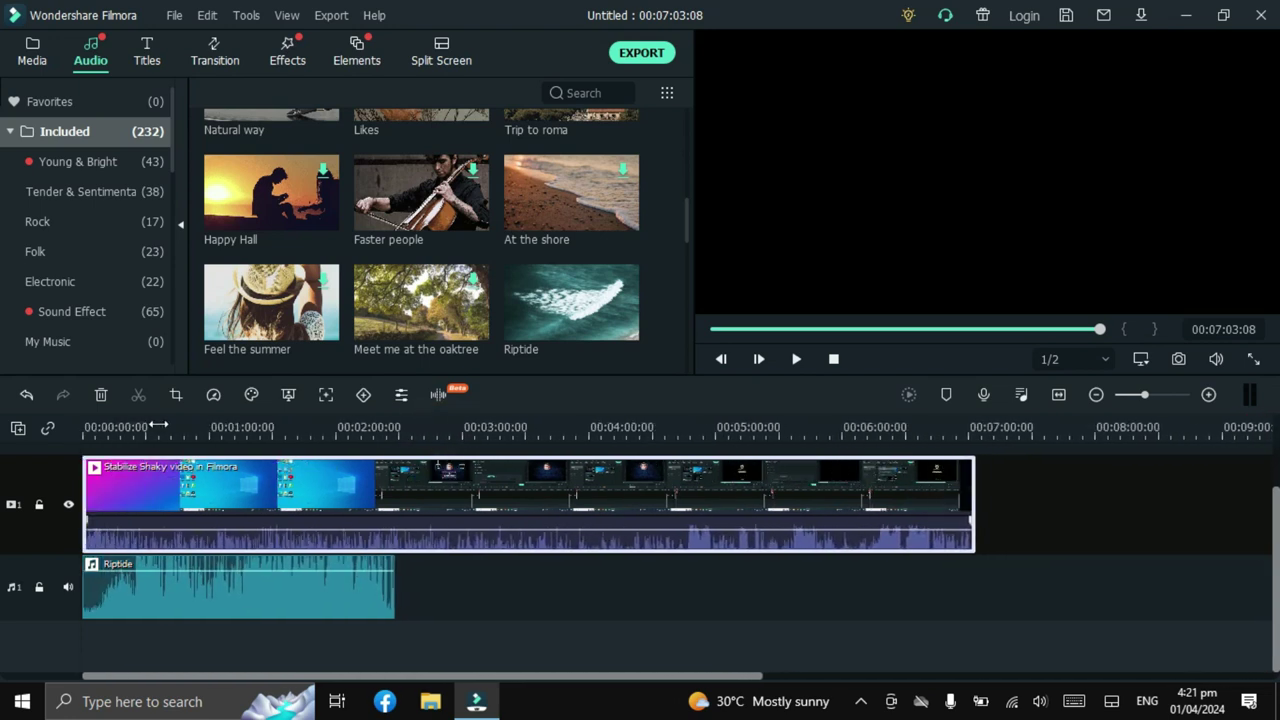
scroll(928, 430, "down", 2)
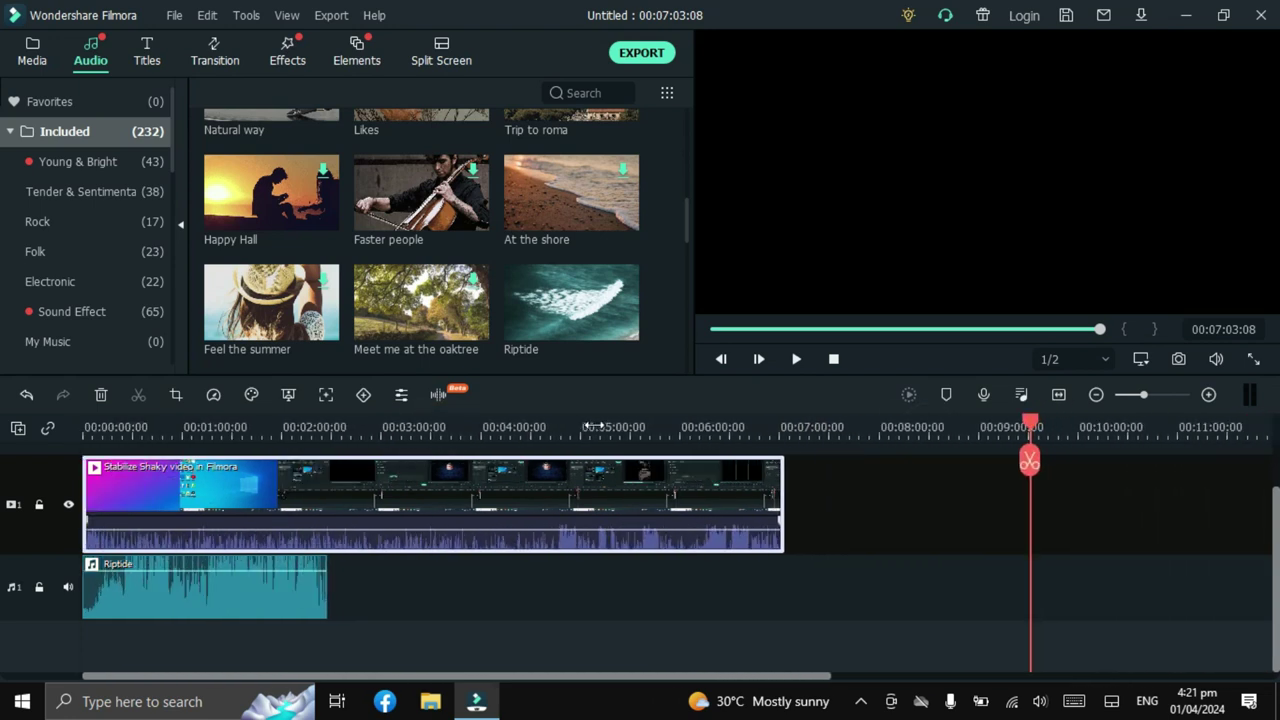
left_click_drag(1030, 423, 436, 425)
key("Home")
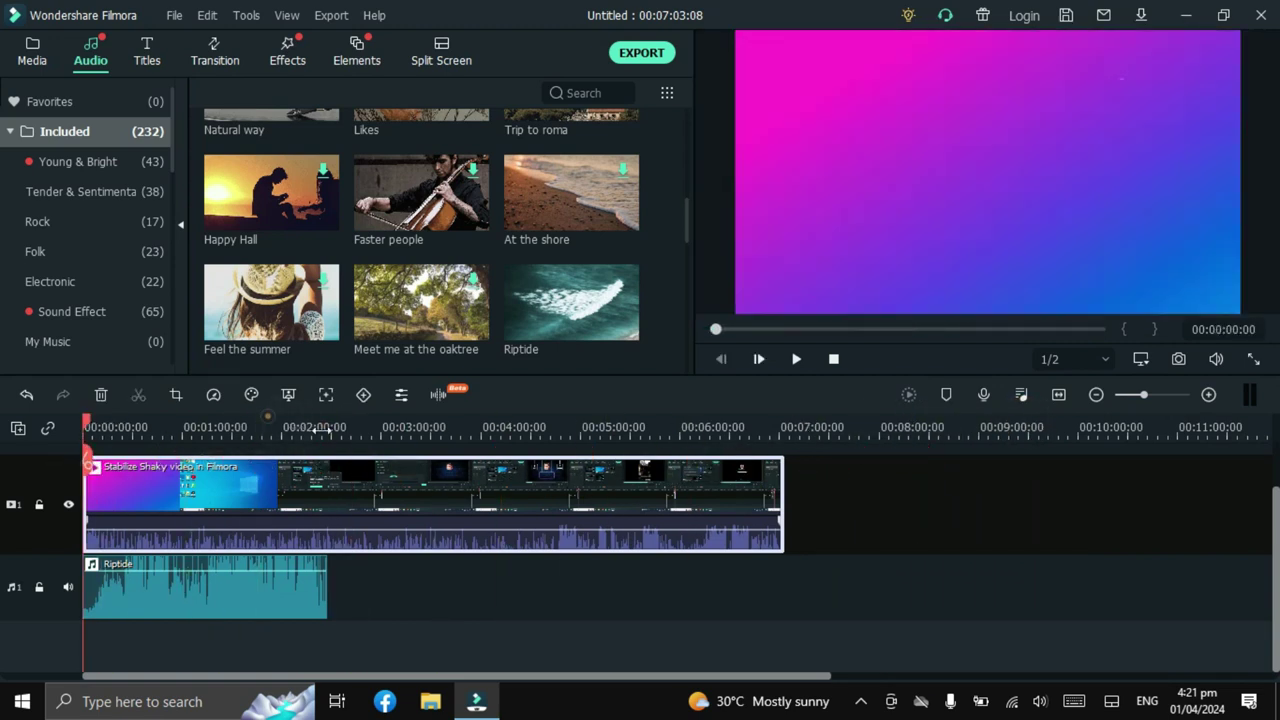
scroll(30, 455, "up", 2)
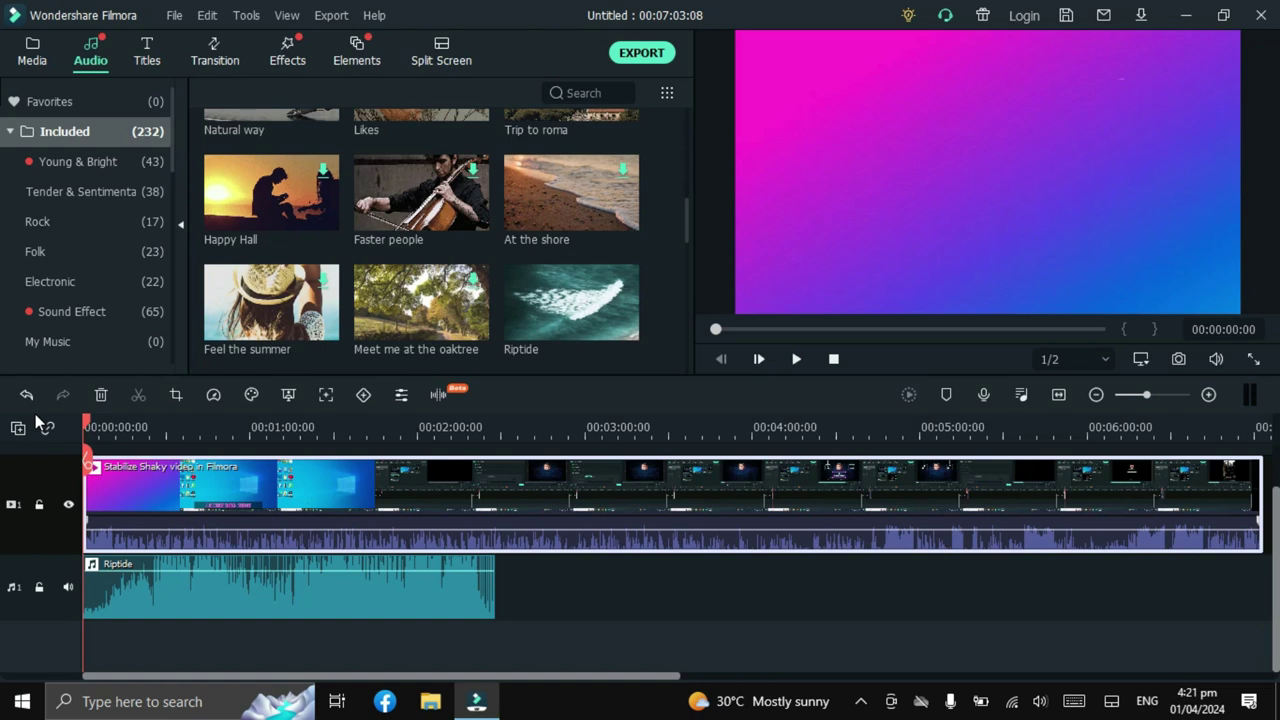
Split the selected video clip at about 00:02:50:22.
left_click_drag(90, 425, 426, 450)
left_click_drag(477, 577, 561, 612)
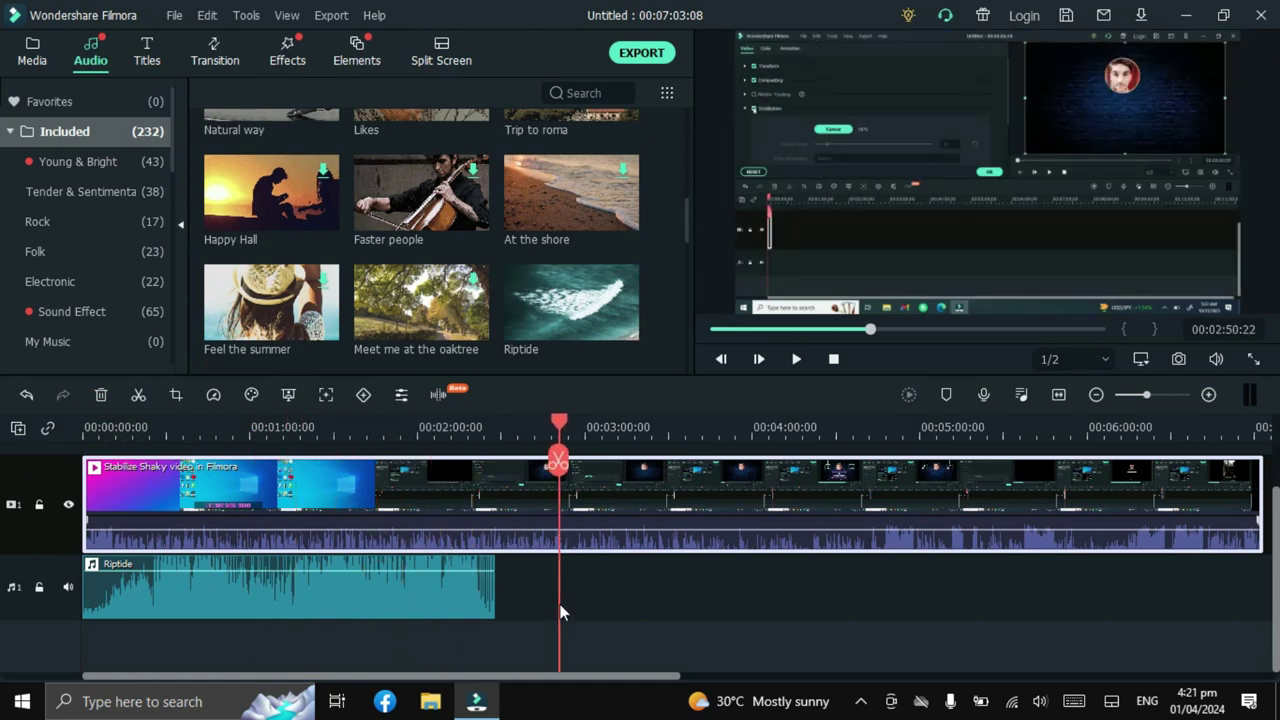
left_click(557, 461)
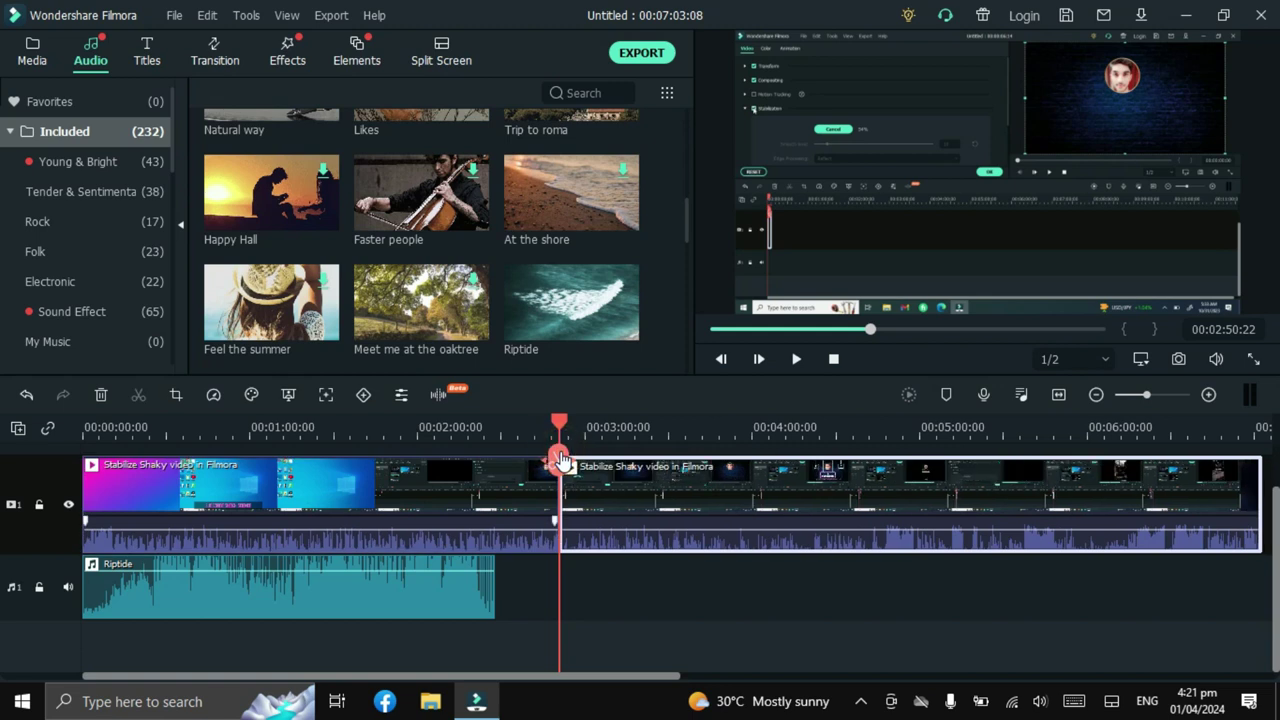
Place the playhead at about 00:01:01:10 and deselect the timeline clips.
mouse_move(911, 508)
left_mouse_down()
mouse_move(1031, 517)
mouse_move(886, 517)
mouse_move(950, 523)
mouse_move(924, 508)
left_mouse_up()
left_click_drag(557, 424, 256, 483)
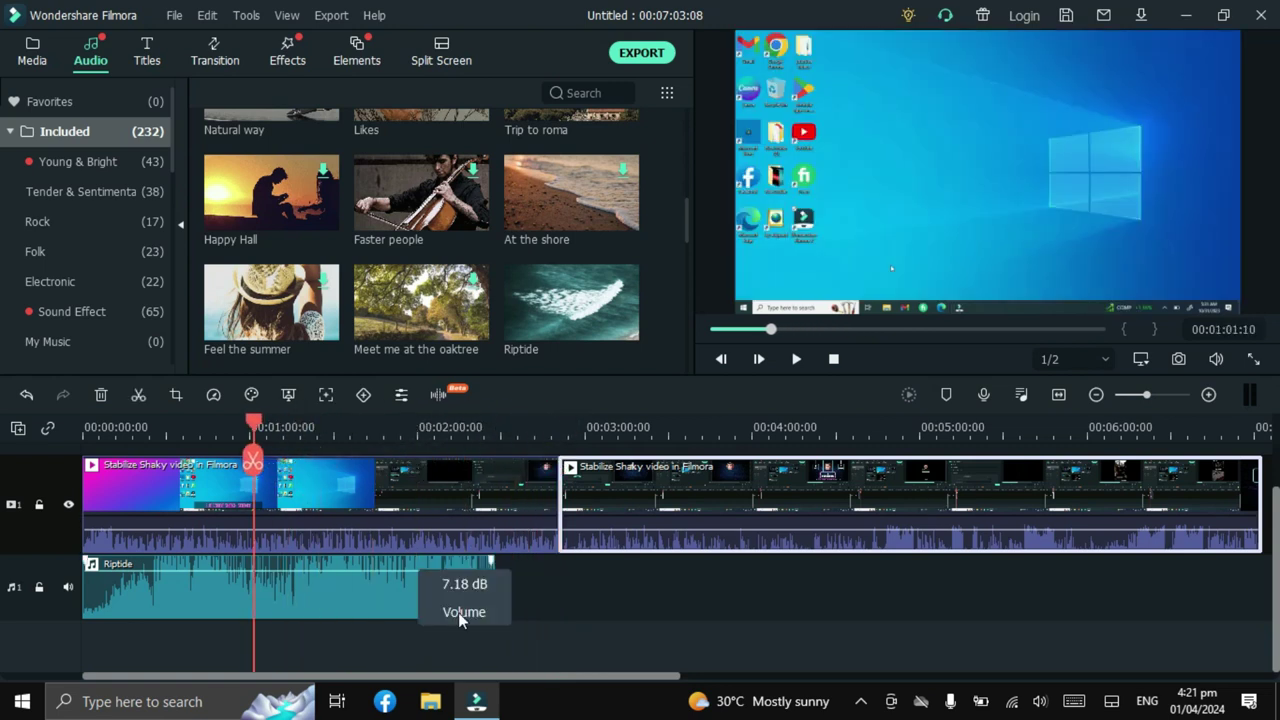
left_click(612, 591)
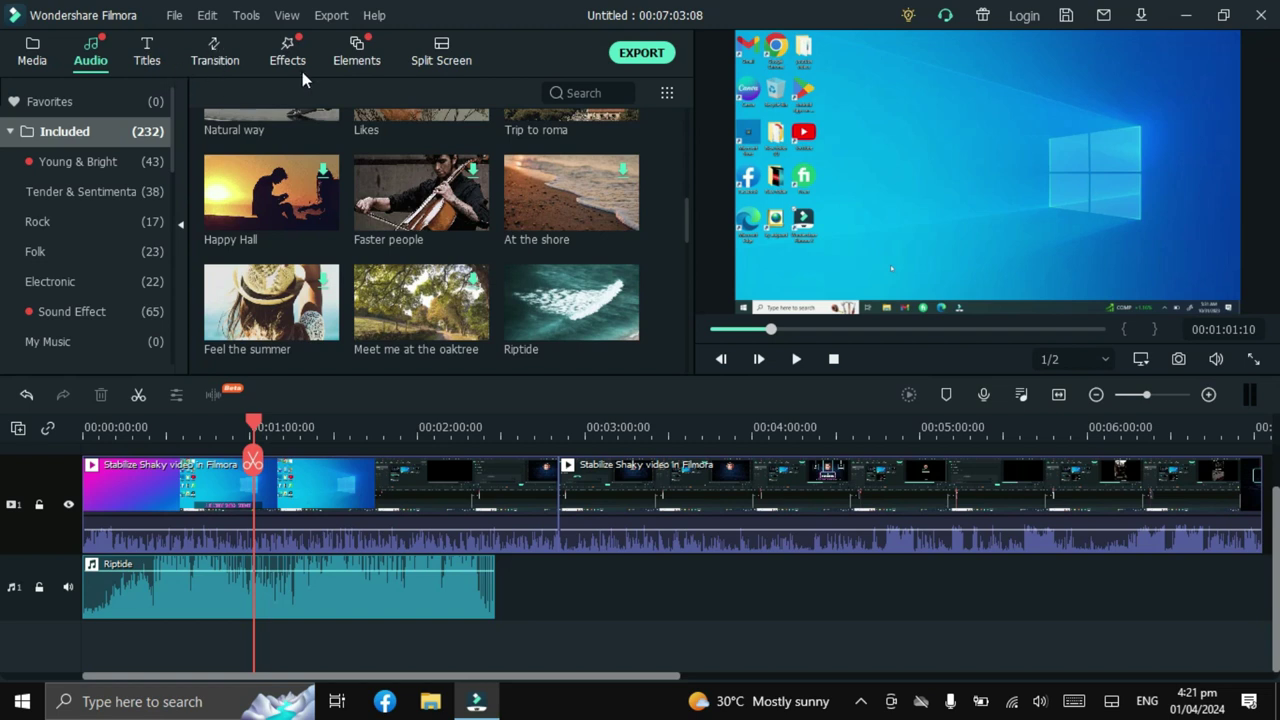
Add the Push slideshow transition at the cut between the two video clips and lengthen it on the timeline.
left_click(214, 54)
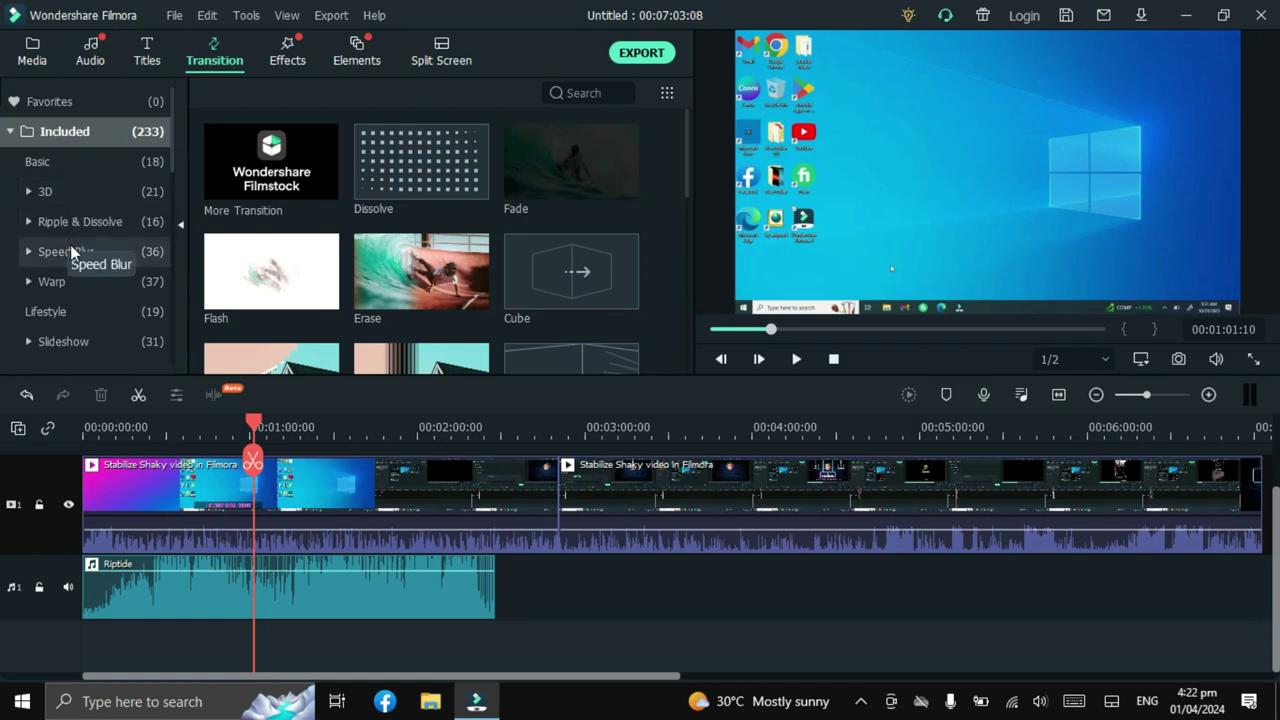
left_click(78, 345)
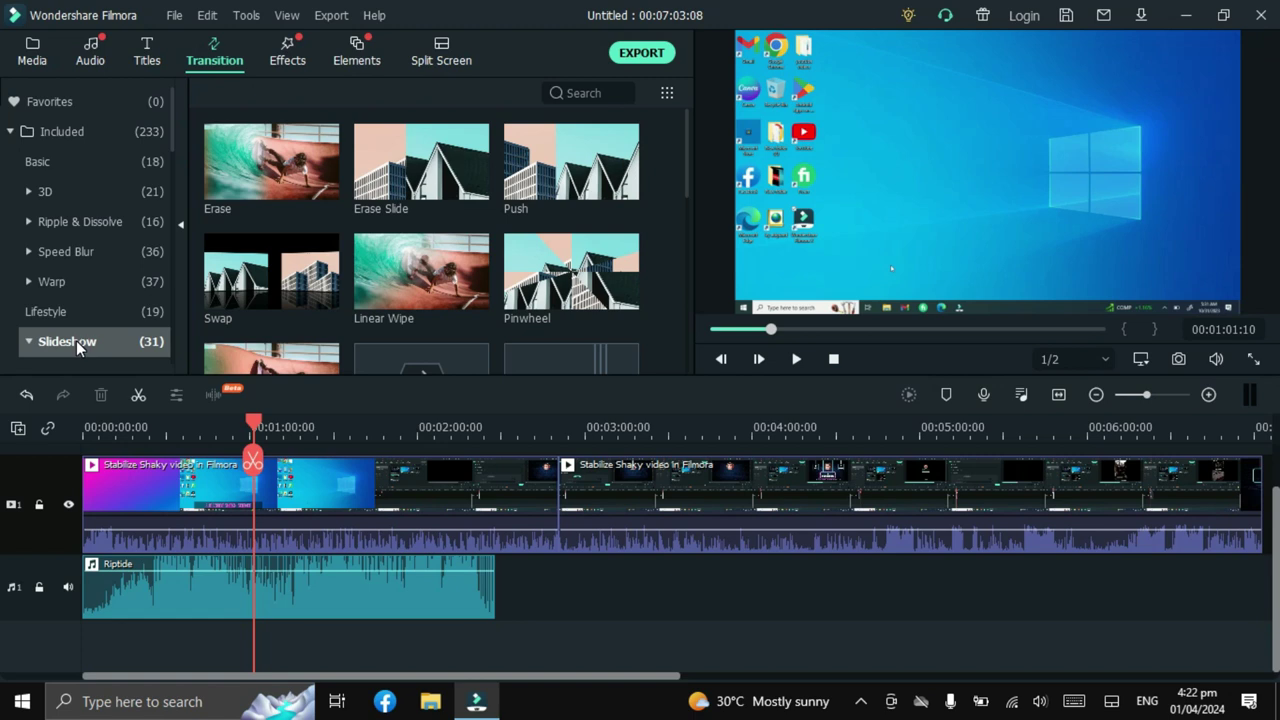
mouse_move(566, 162)
left_mouse_down()
mouse_move(540, 420)
mouse_move(564, 528)
left_mouse_up()
scroll(606, 434, "up", 3)
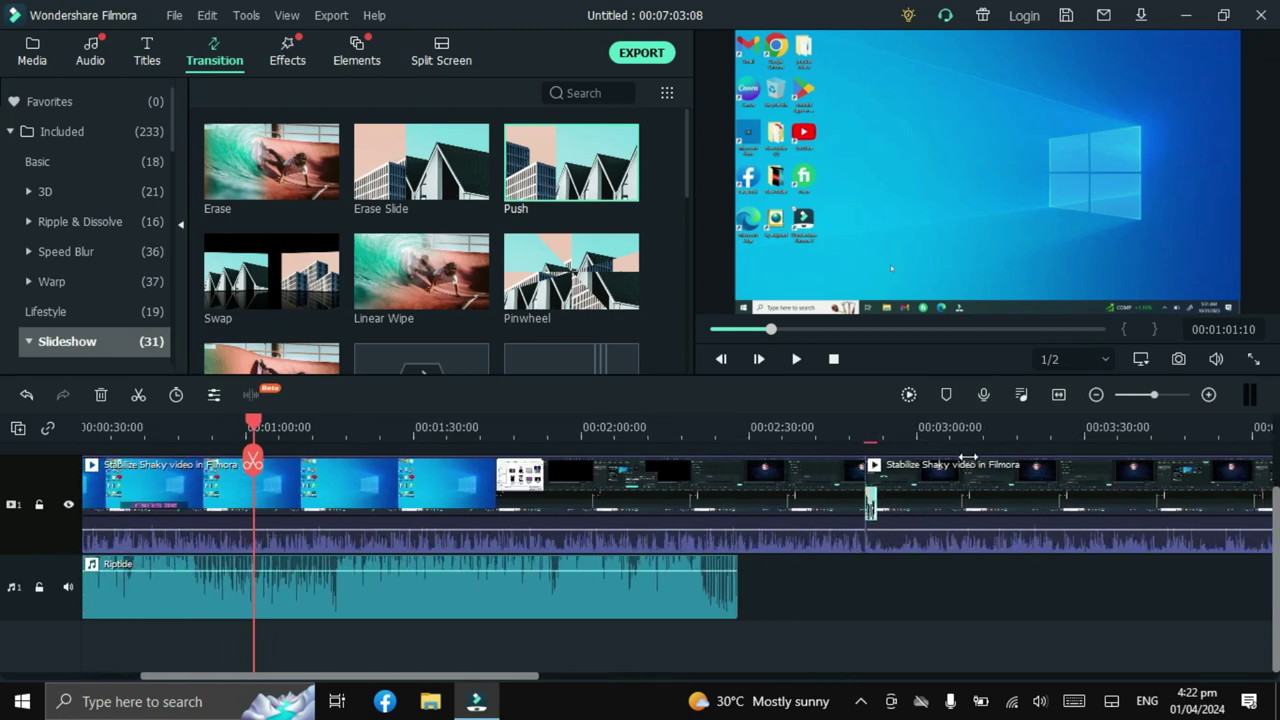
left_click(871, 506)
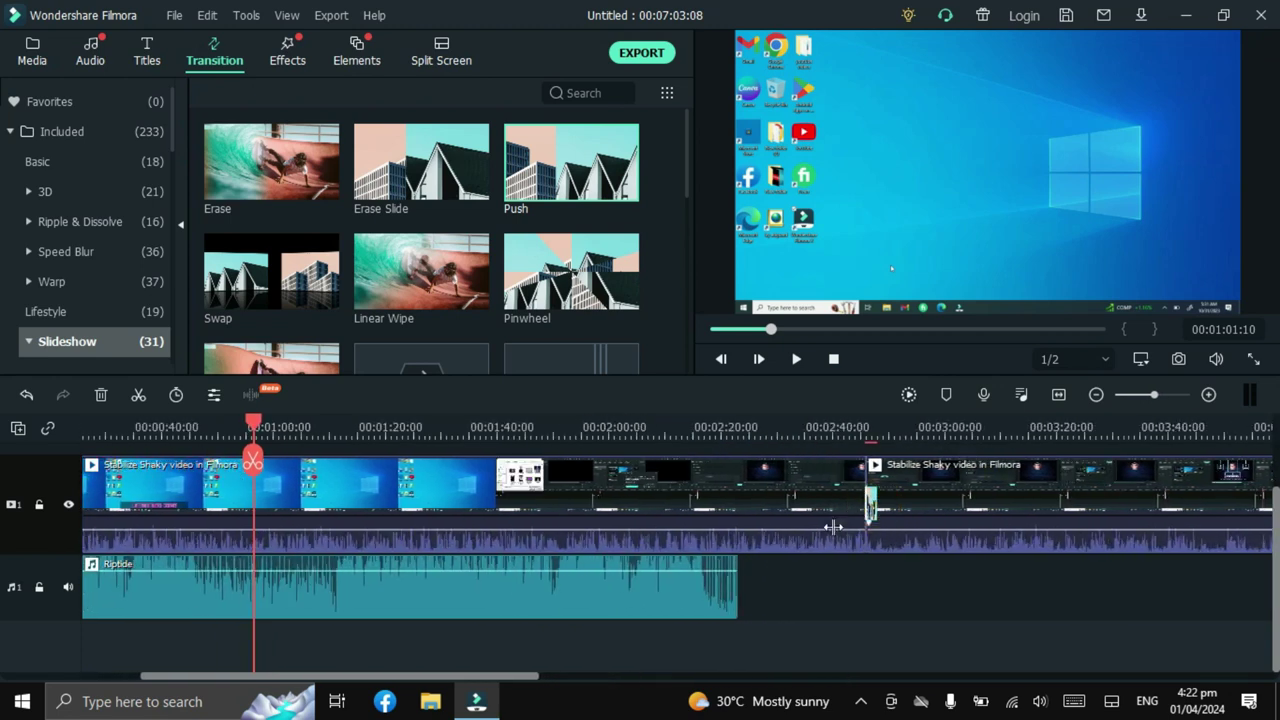
mouse_move(878, 508)
left_mouse_down()
mouse_move(893, 510)
mouse_move(846, 521)
left_mouse_up()
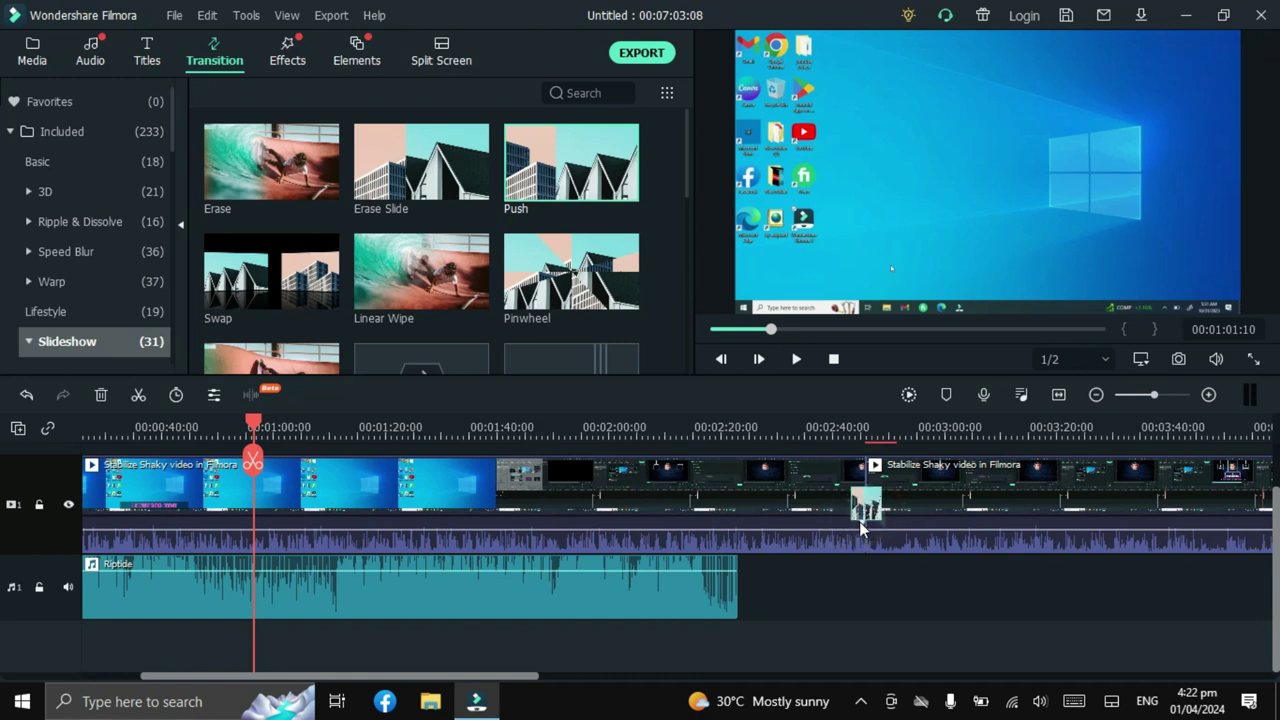
Delete the lengthened Push transition and place a new Push transition centred on the cut between the video clips.
right_click(870, 514)
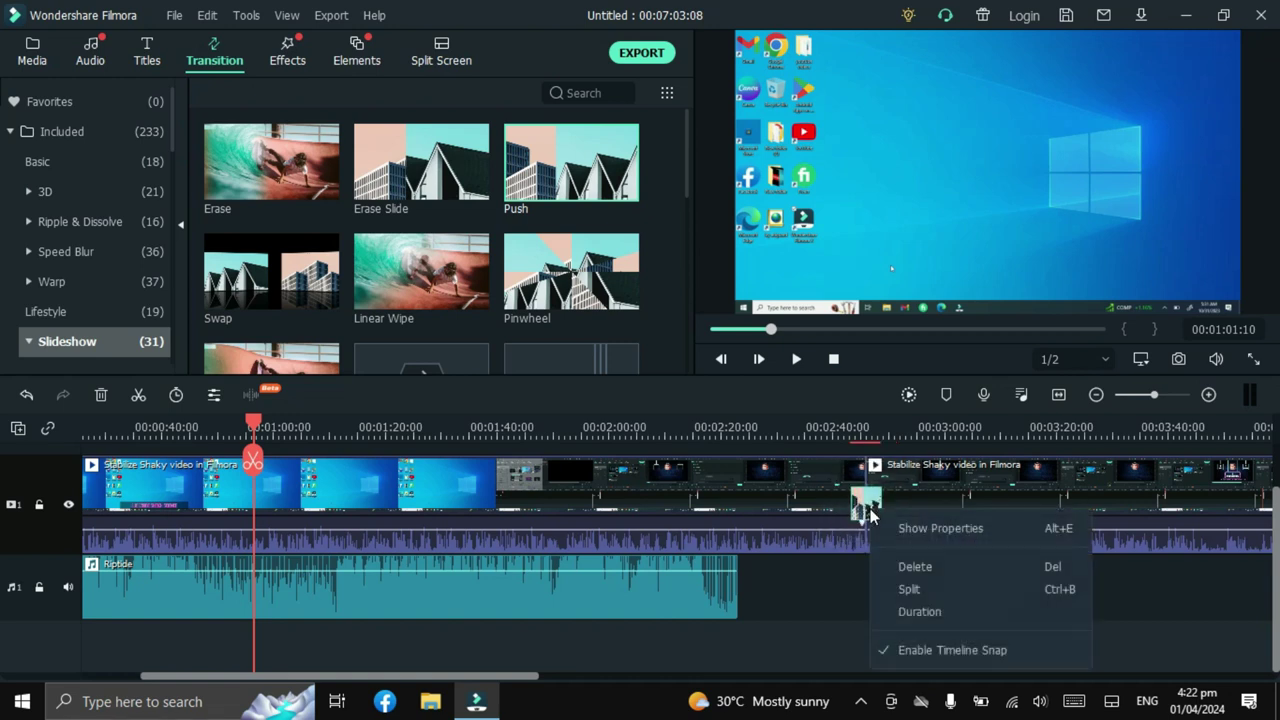
left_click(99, 398)
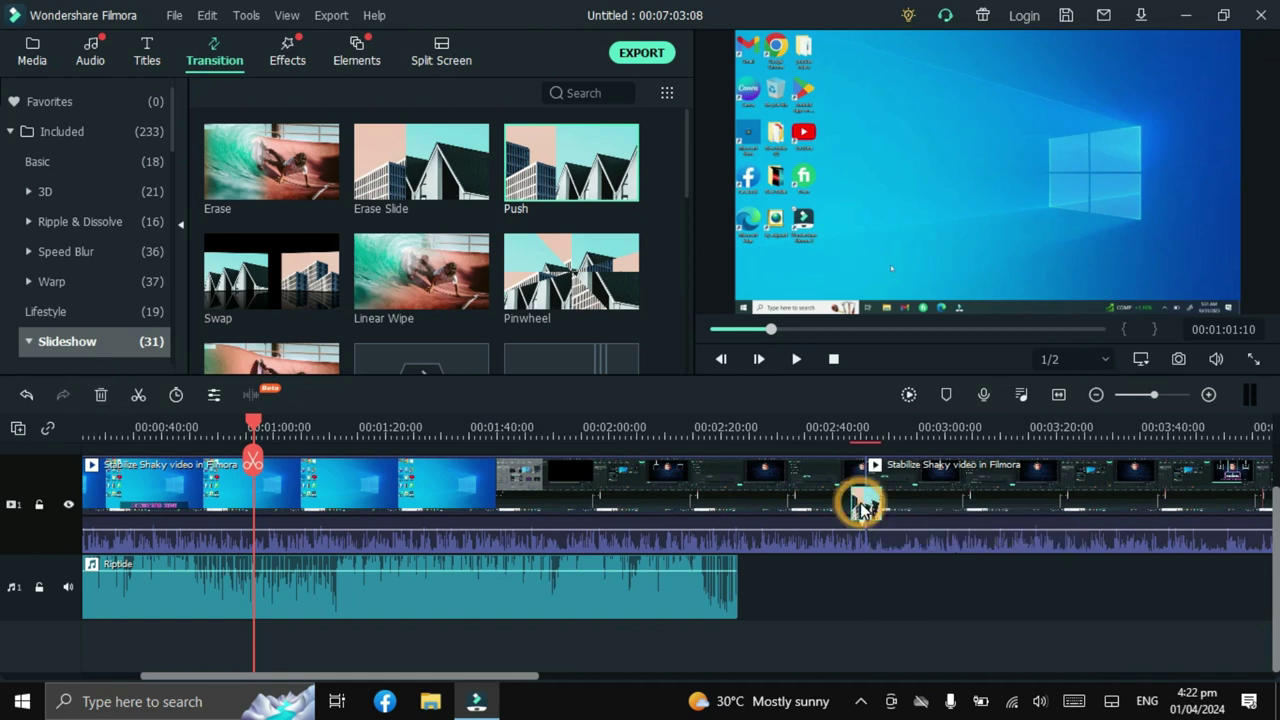
left_click(99, 395)
left_click_drag(566, 204, 867, 531)
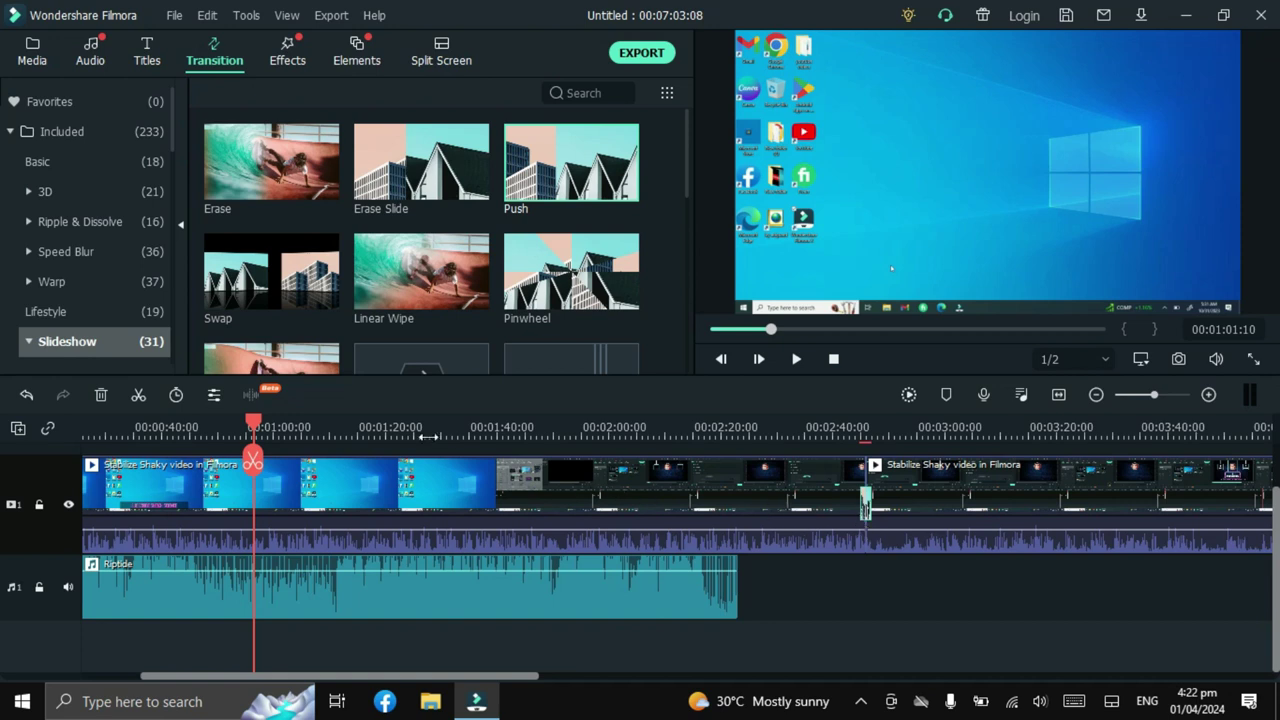
Preview the Push transition from about 00:02:48:17, then return the playhead to the start of the timeline.
left_click_drag(254, 425, 305, 425)
left_click_drag(373, 491, 854, 571)
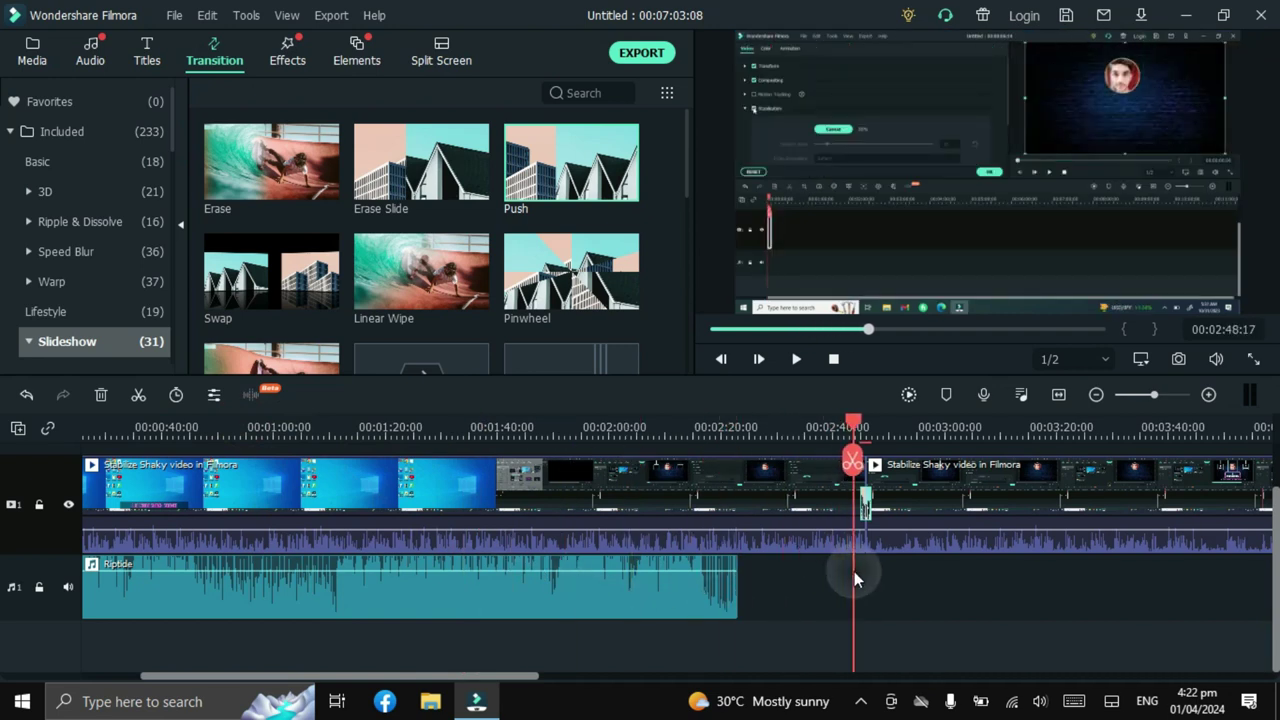
left_click(797, 360)
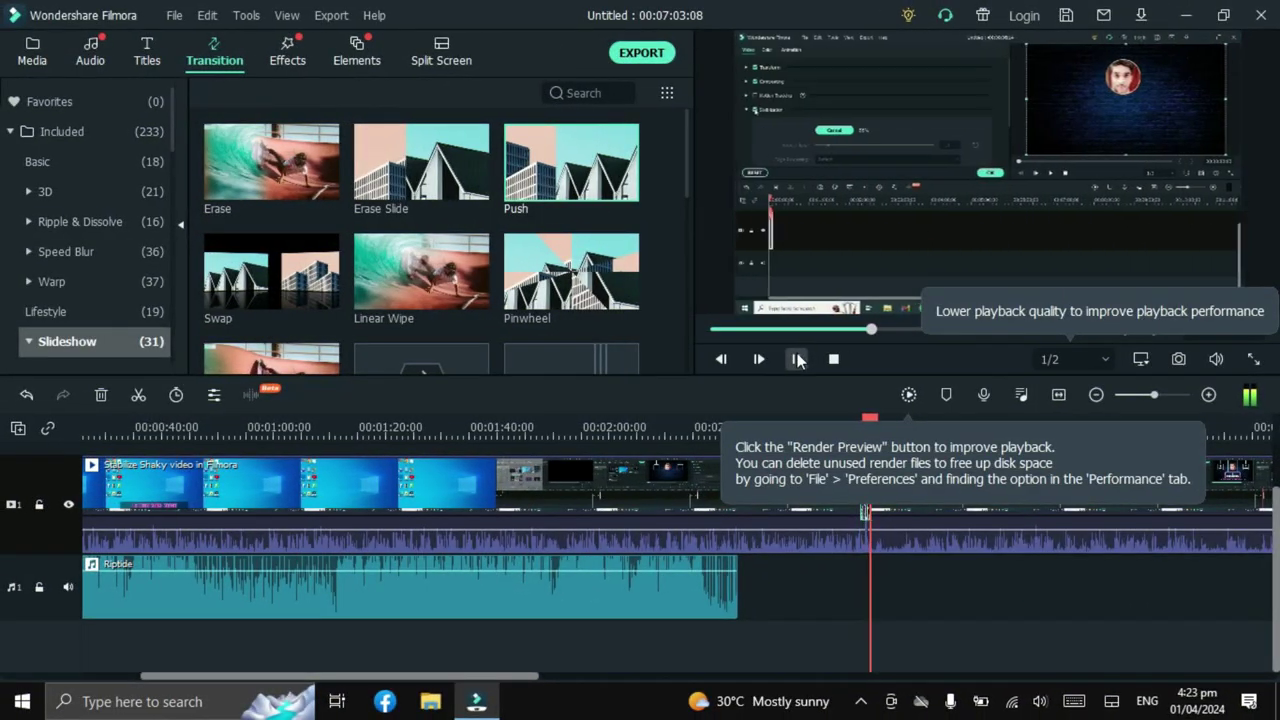
left_click(797, 360)
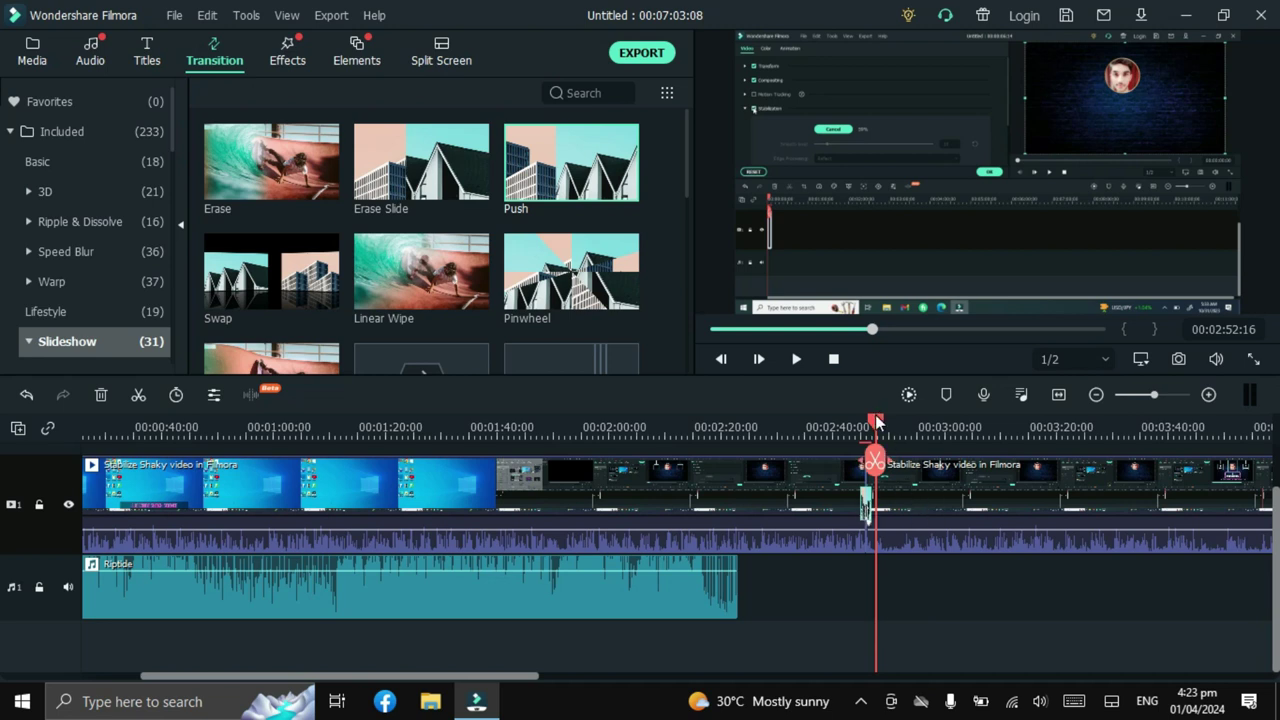
scroll(857, 423, "down", 2)
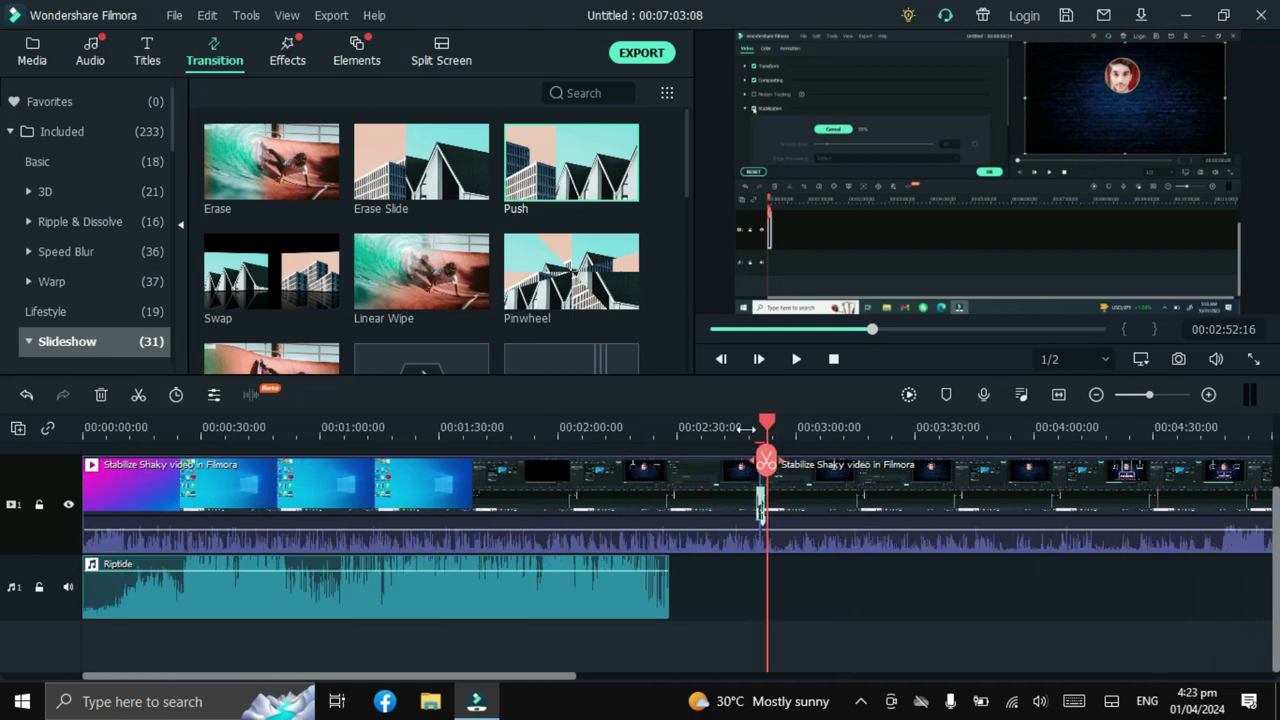
left_click_drag(731, 427, 15, 480)
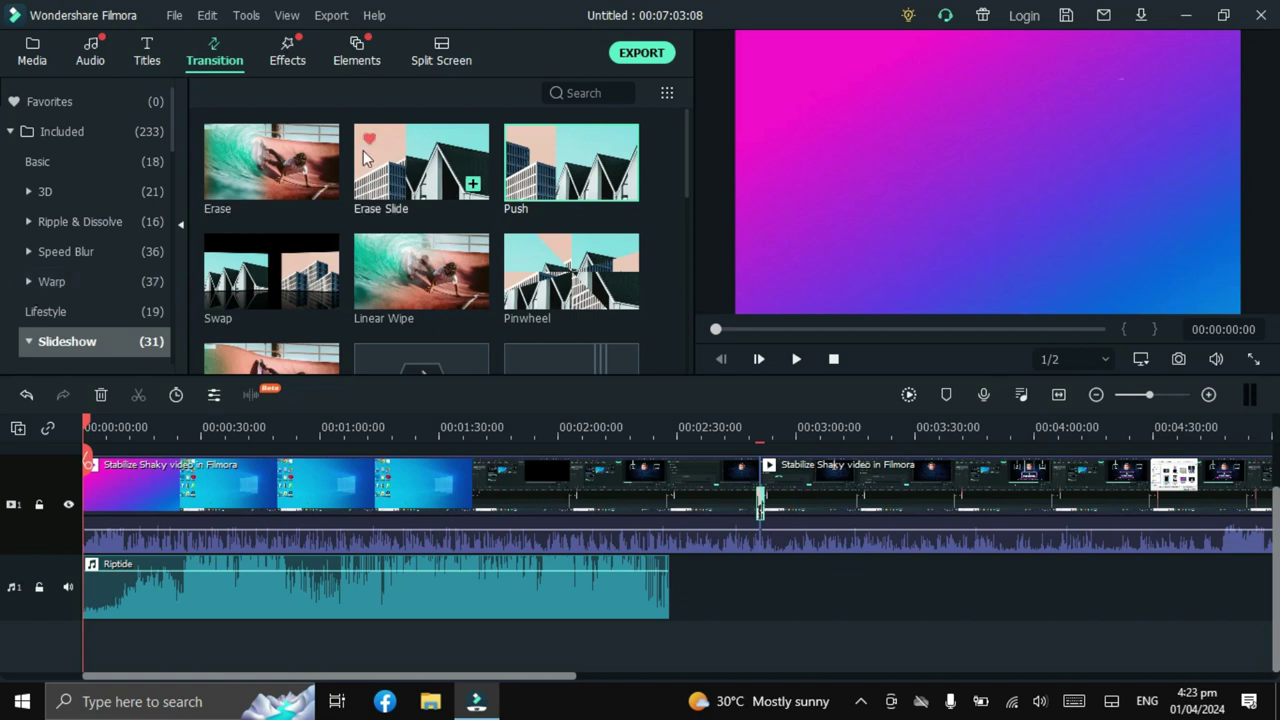
Browse the title categories and add the Title 2 preset at the start of the timeline above the video.
left_click(146, 55)
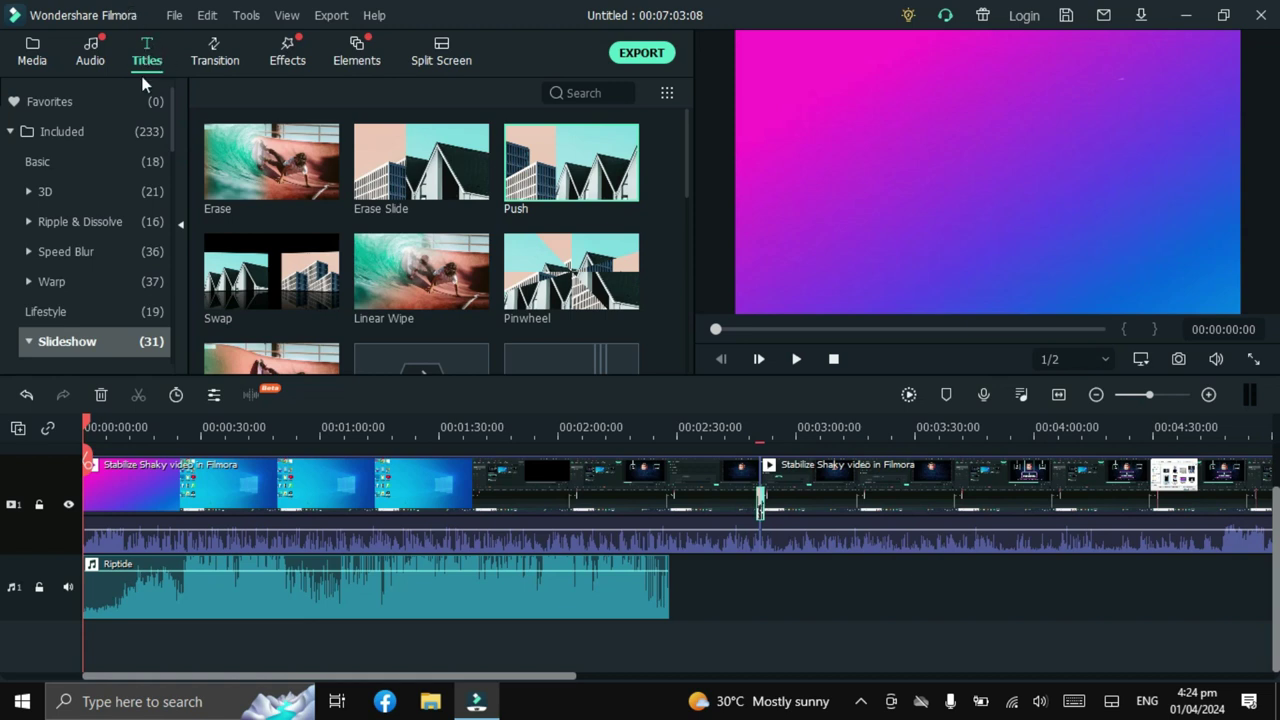
left_click(146, 56)
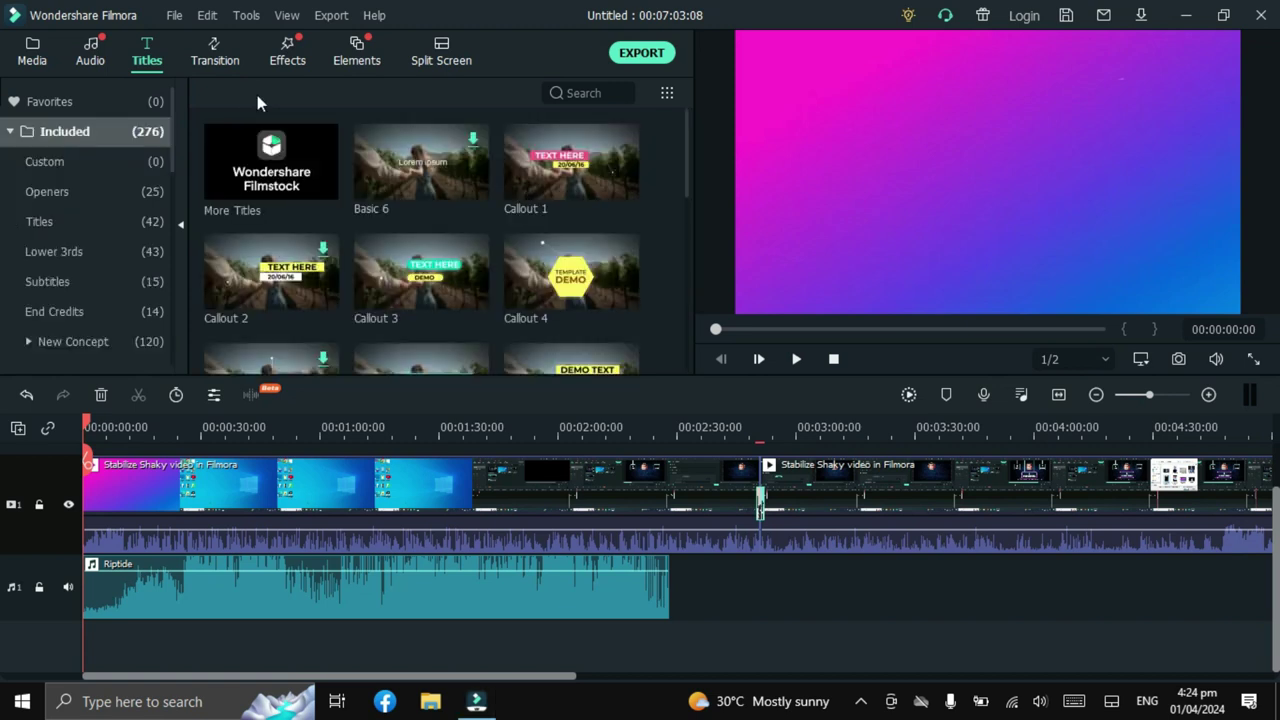
mouse_move(433, 286)
mouse_move(293, 241)
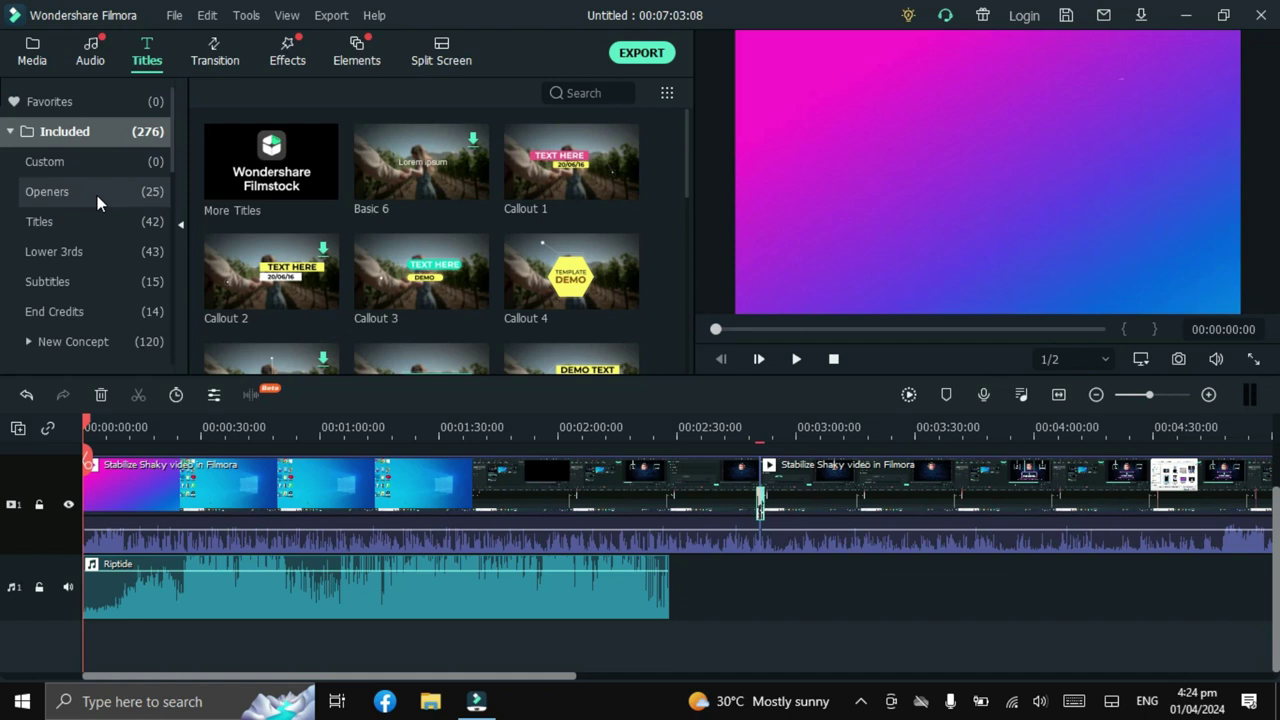
left_click(112, 317)
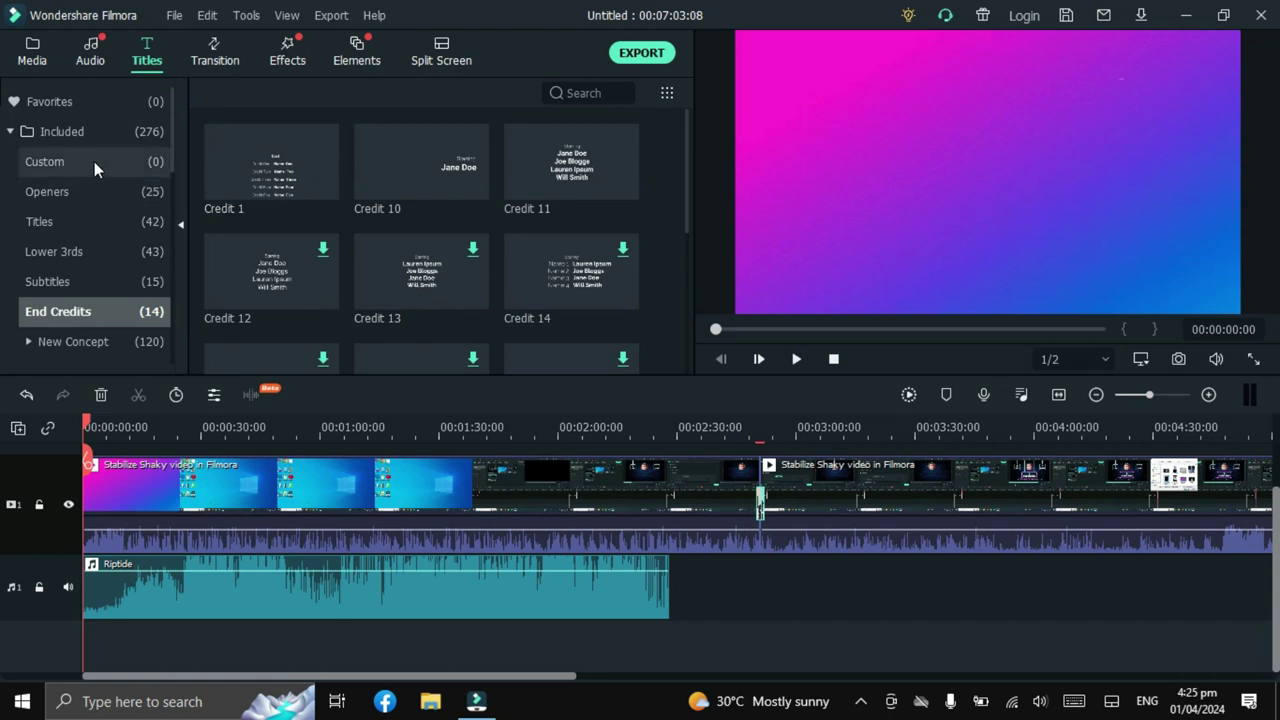
left_click(93, 194)
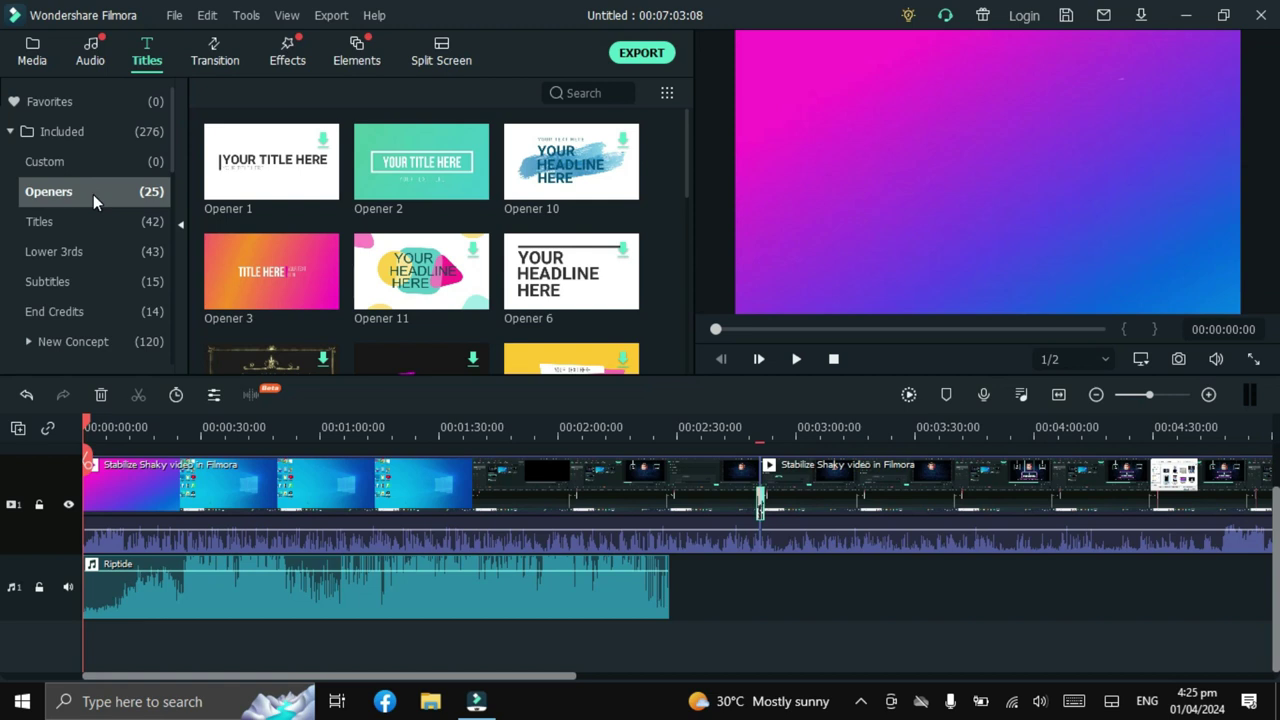
left_click(58, 224)
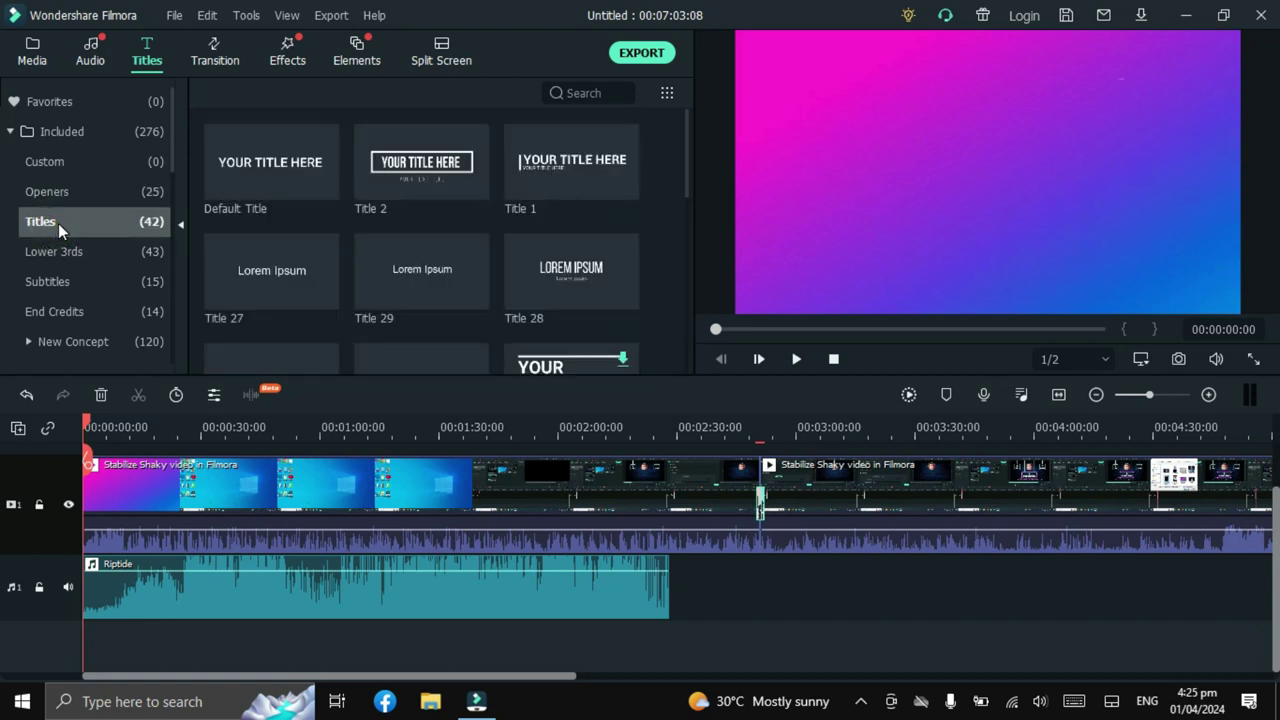
left_click(473, 186)
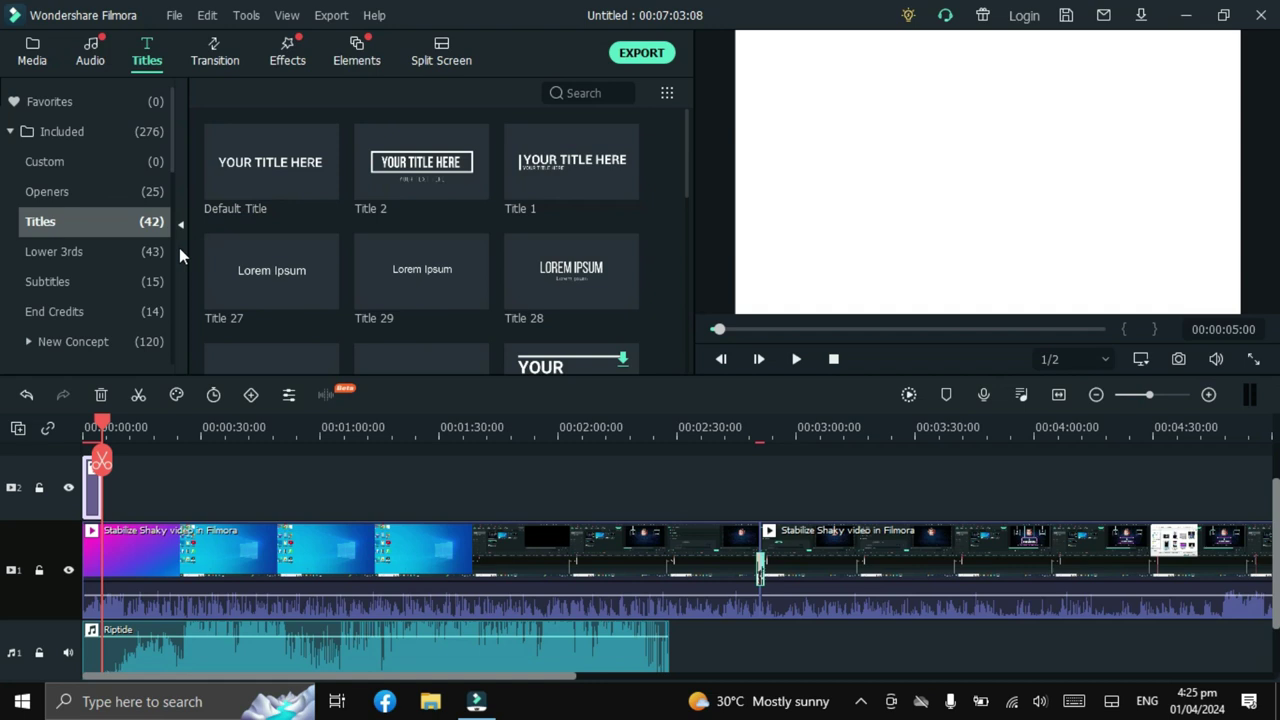
Move the Title 2 clip to start at about 00:01:27 and stretch it to about 31 seconds.
left_click(86, 433)
left_click_drag(171, 494, 302, 494)
left_click_drag(231, 511, 396, 518)
left_click_drag(478, 500, 538, 504)
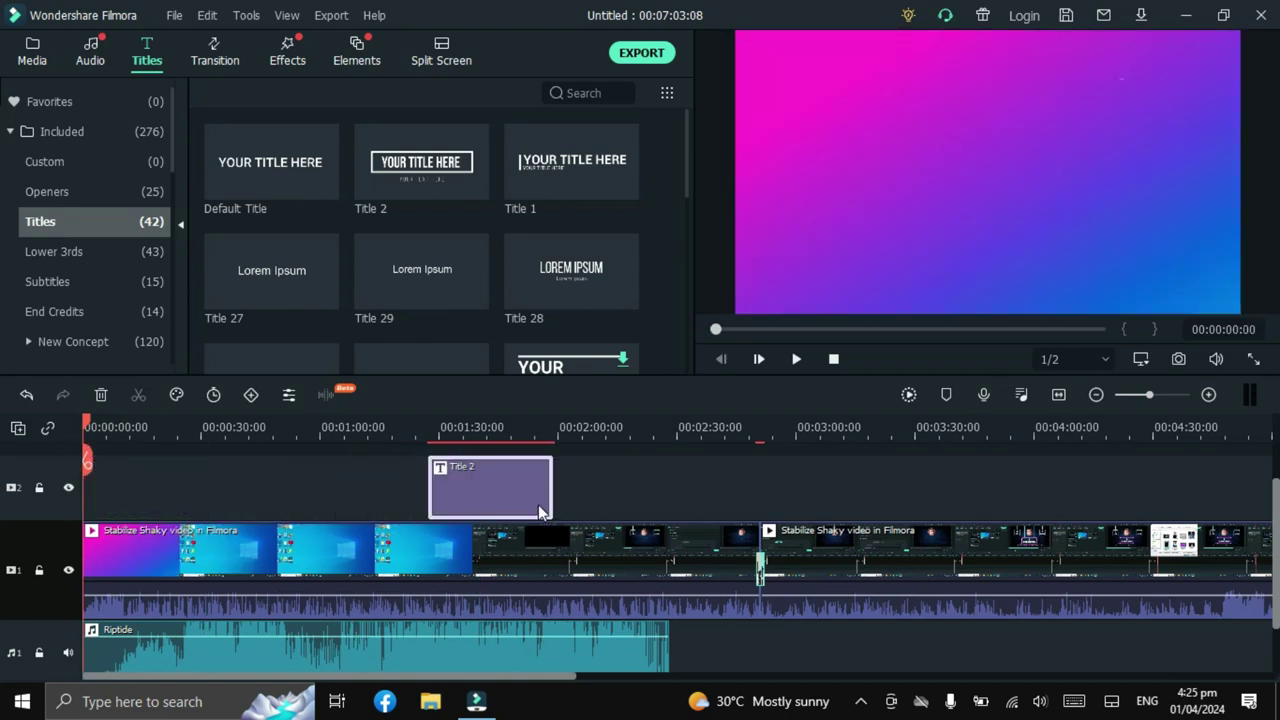
Extend the end of the Title 2 clip to about 00:02:22 on the timeline.
left_click(557, 484)
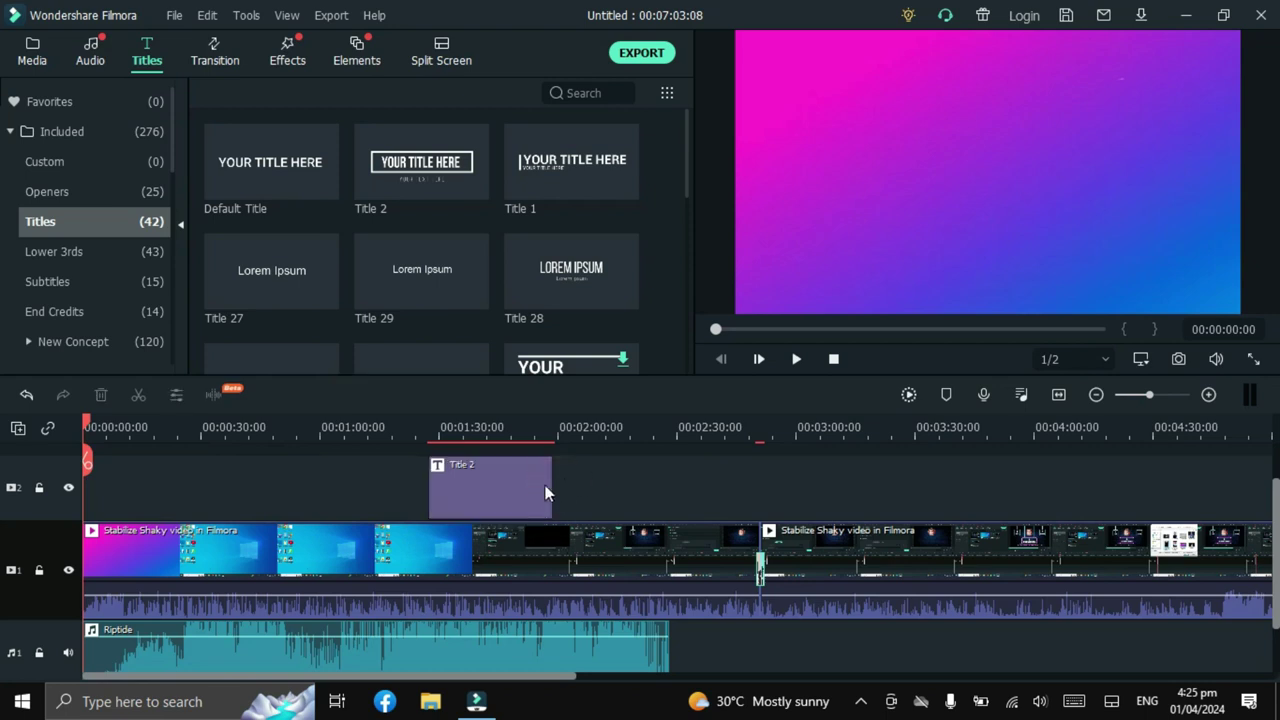
left_click(539, 486)
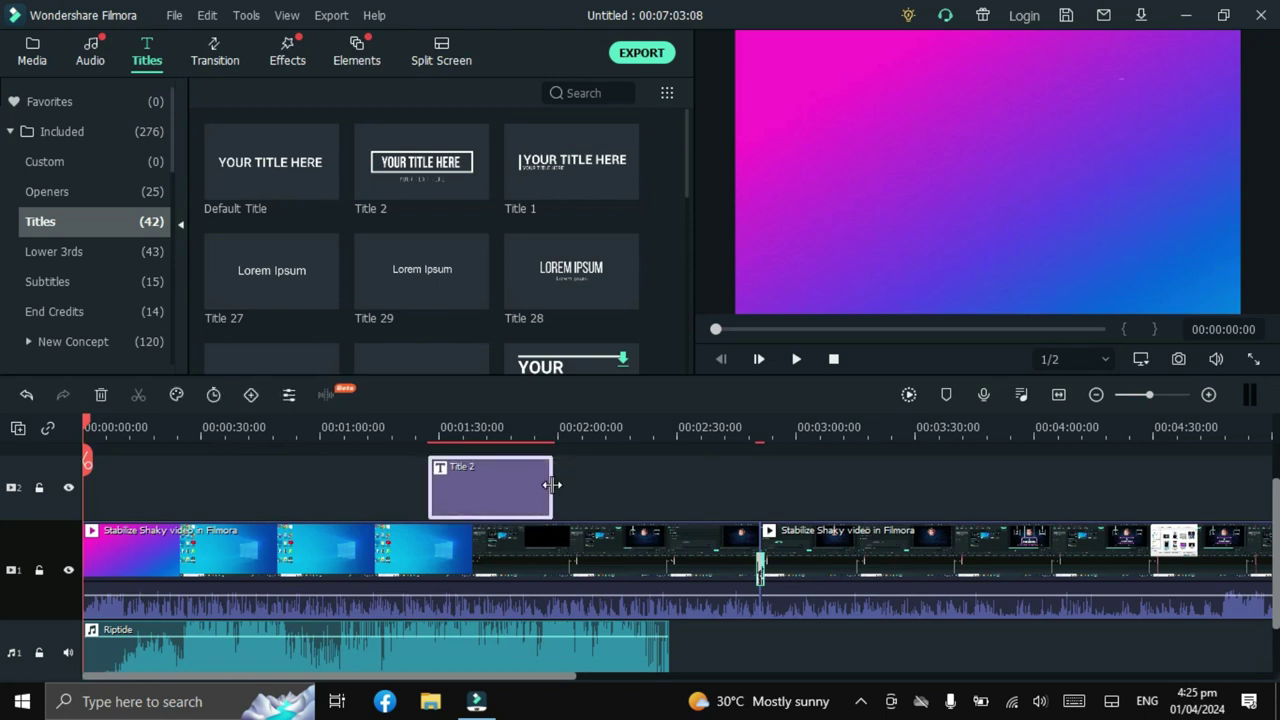
left_click_drag(551, 485, 648, 497)
left_click(766, 507)
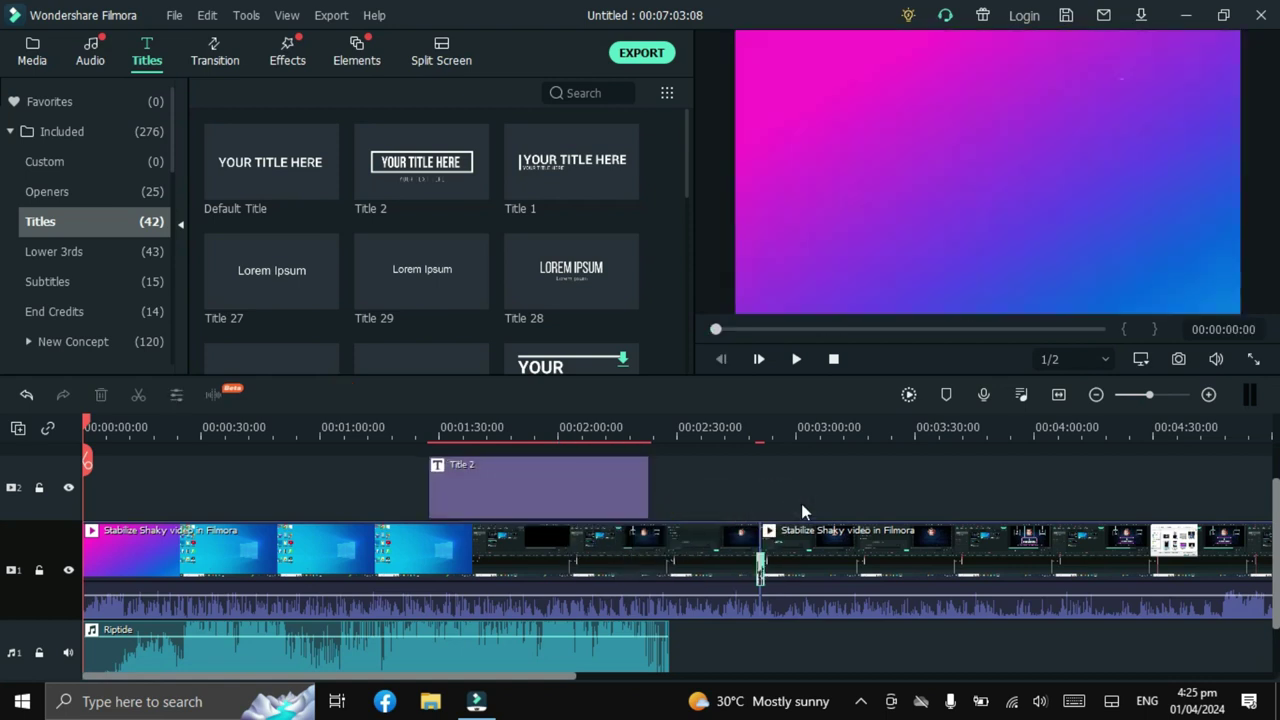
Shorten the Title 2 clip so that it ends at about 00:01:51.
left_click(626, 486)
left_click(656, 492)
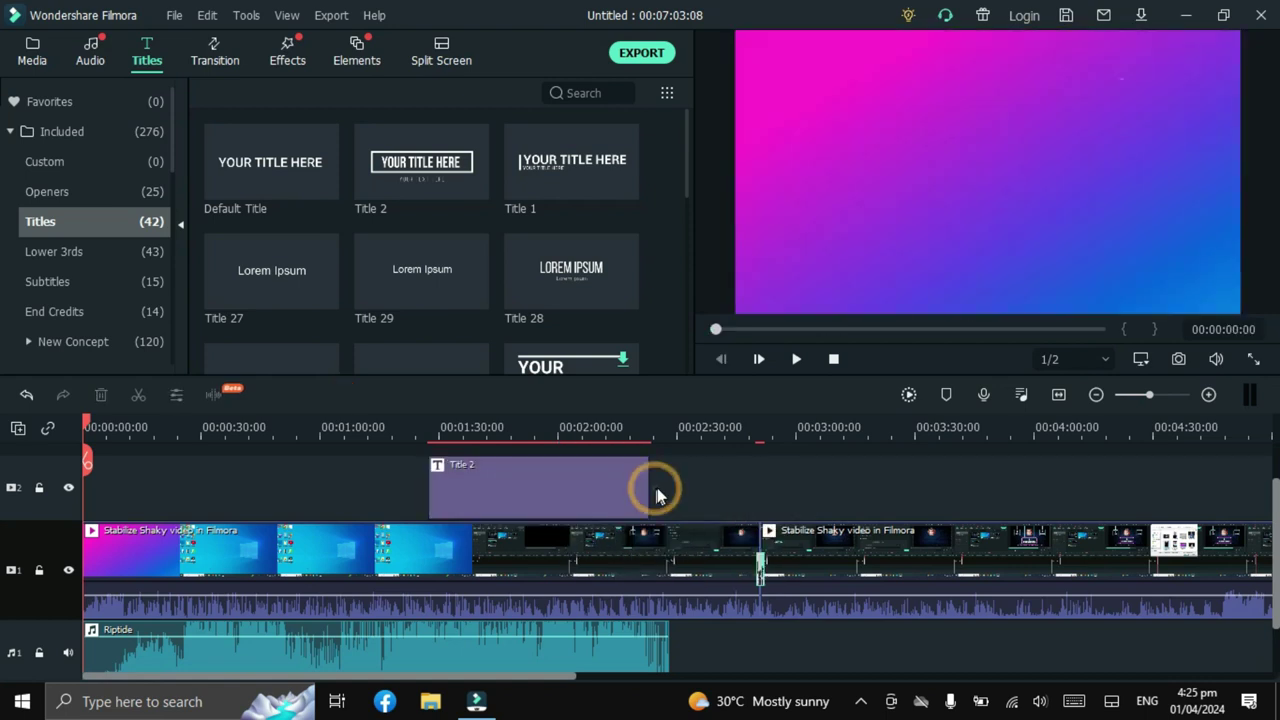
left_click(645, 486)
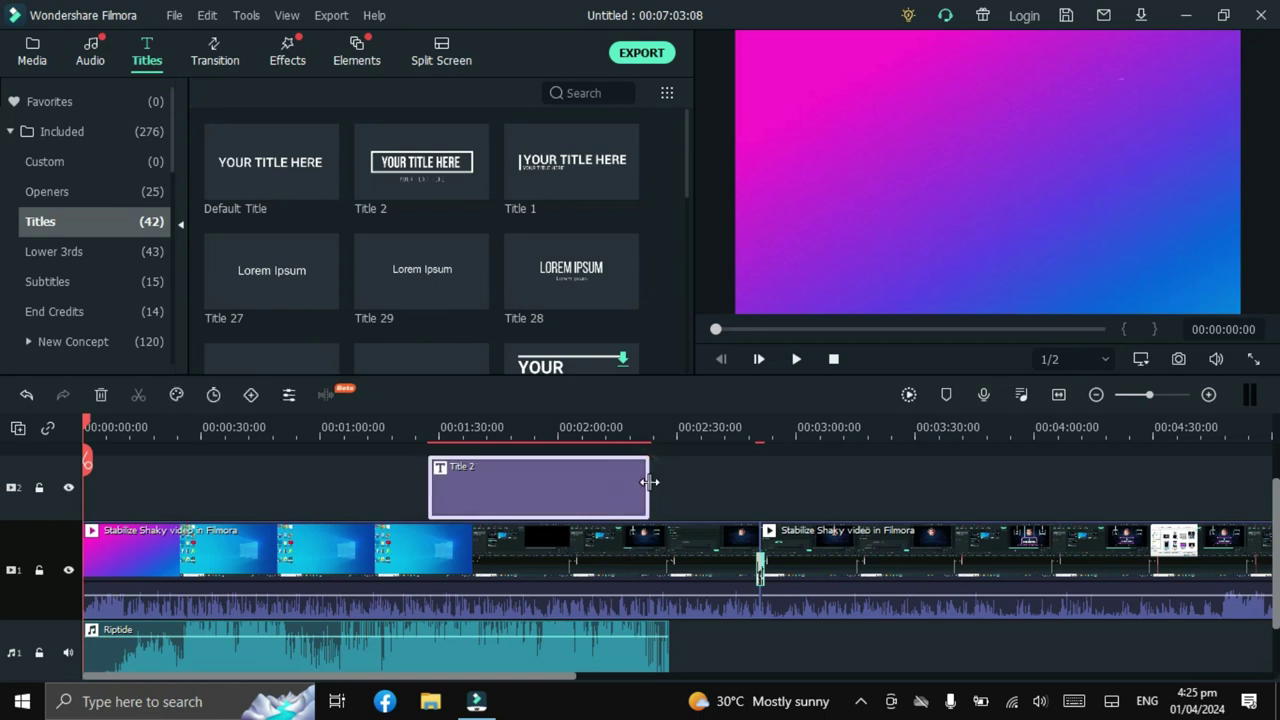
left_click_drag(650, 482, 526, 488)
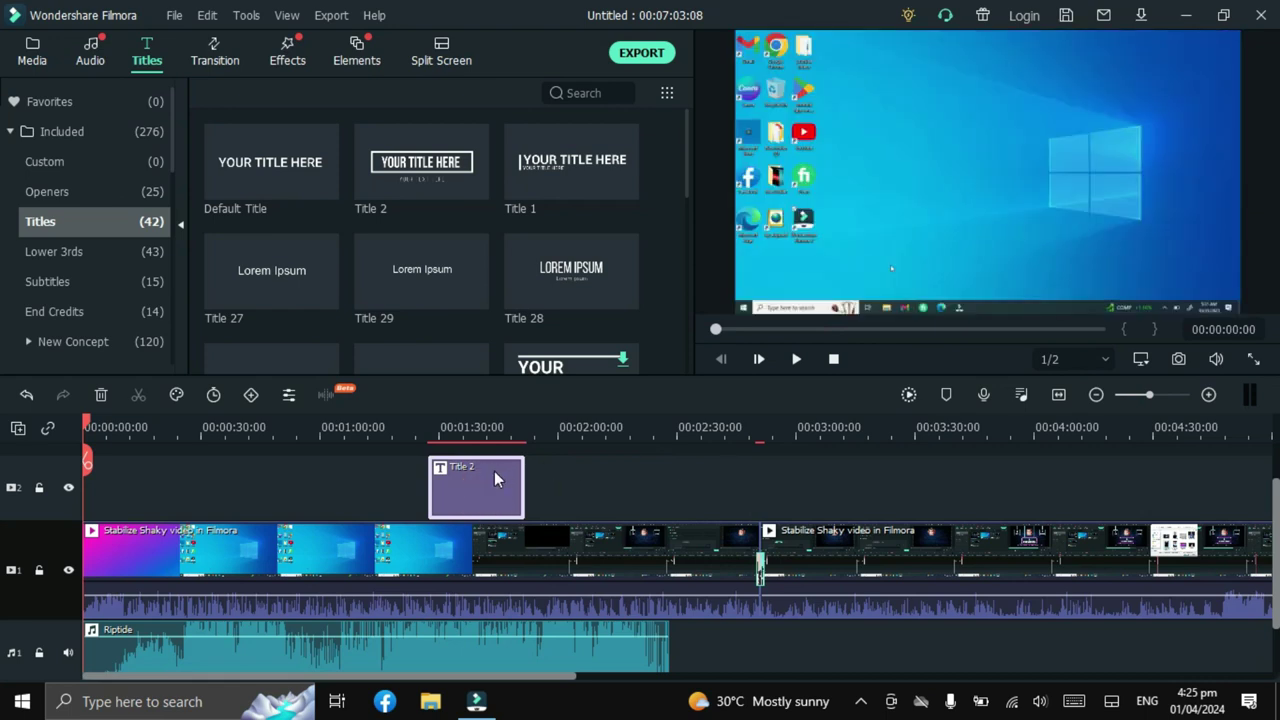
Open the Title 2 clip for text editing and clear its "YOUR TEXT HERE" subtitle line.
double_click(495, 473)
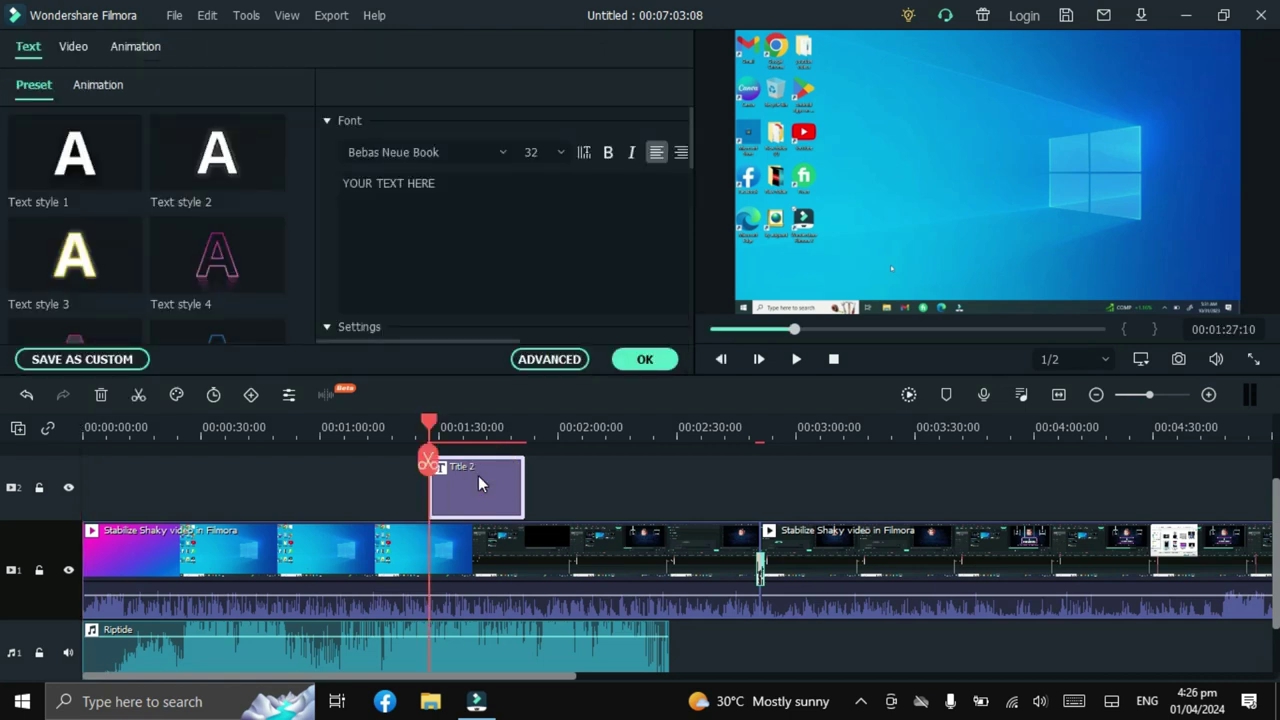
left_click(496, 182)
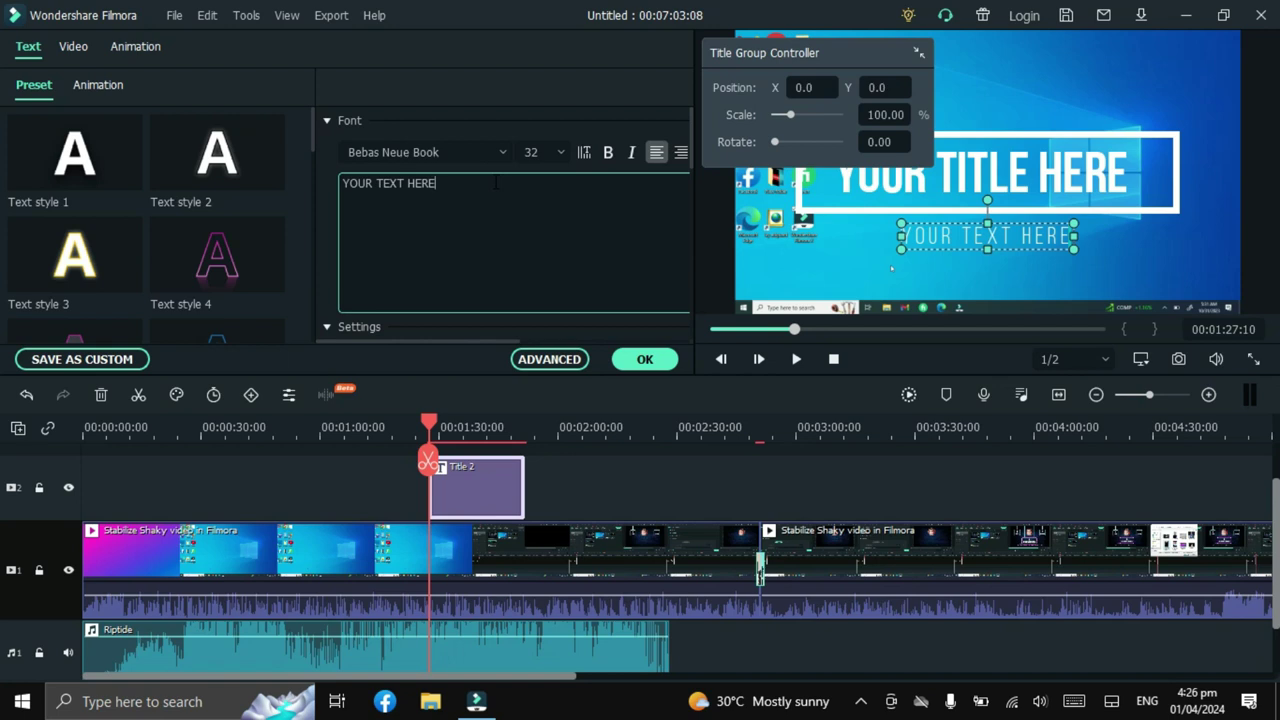
key("BackSpace")
key("BackSpace")
key("BackSpace")
key("BackSpace")
key("BackSpace")
key("BackSpace")
key("BackSpace")
key("BackSpace")
key("BackSpace")
key("BackSpace")
key("BackSpace")
key("BackSpace")
key("BackSpace")
key("BackSpace")
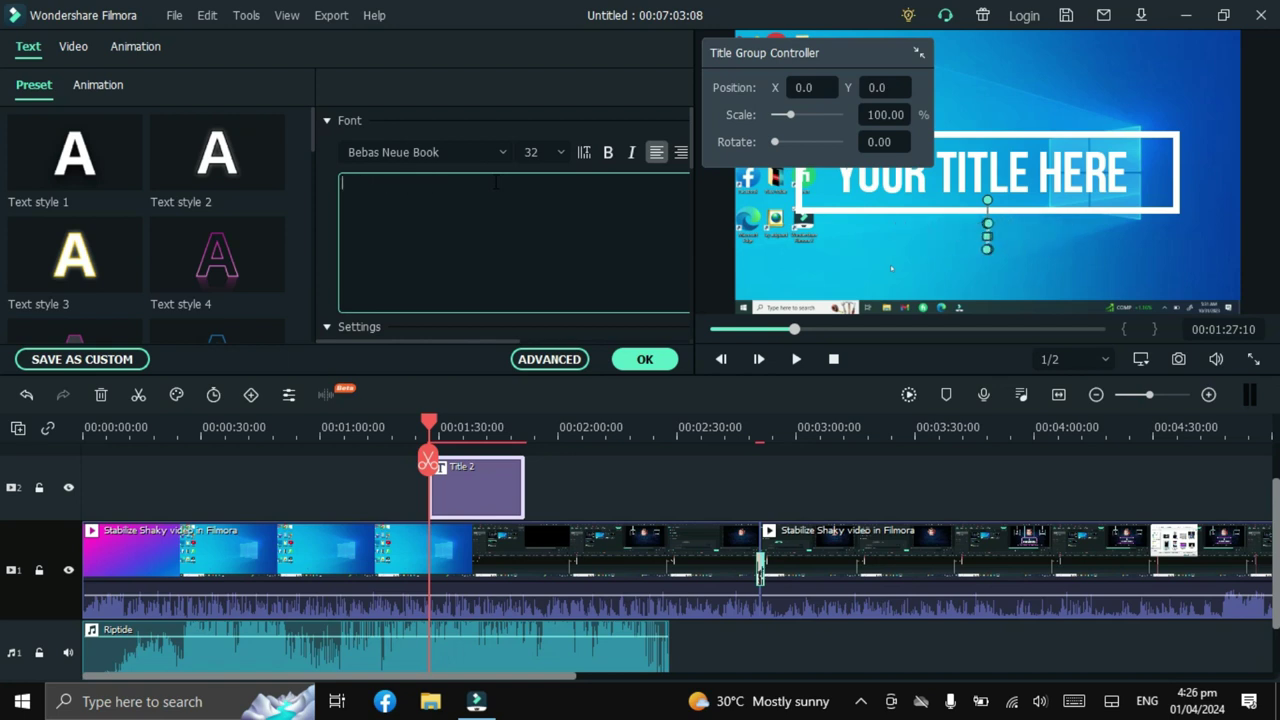
Replace the "YOUR TITLE HERE" text of the Title 2 clip with "Editing tutorial".
left_click(1082, 172)
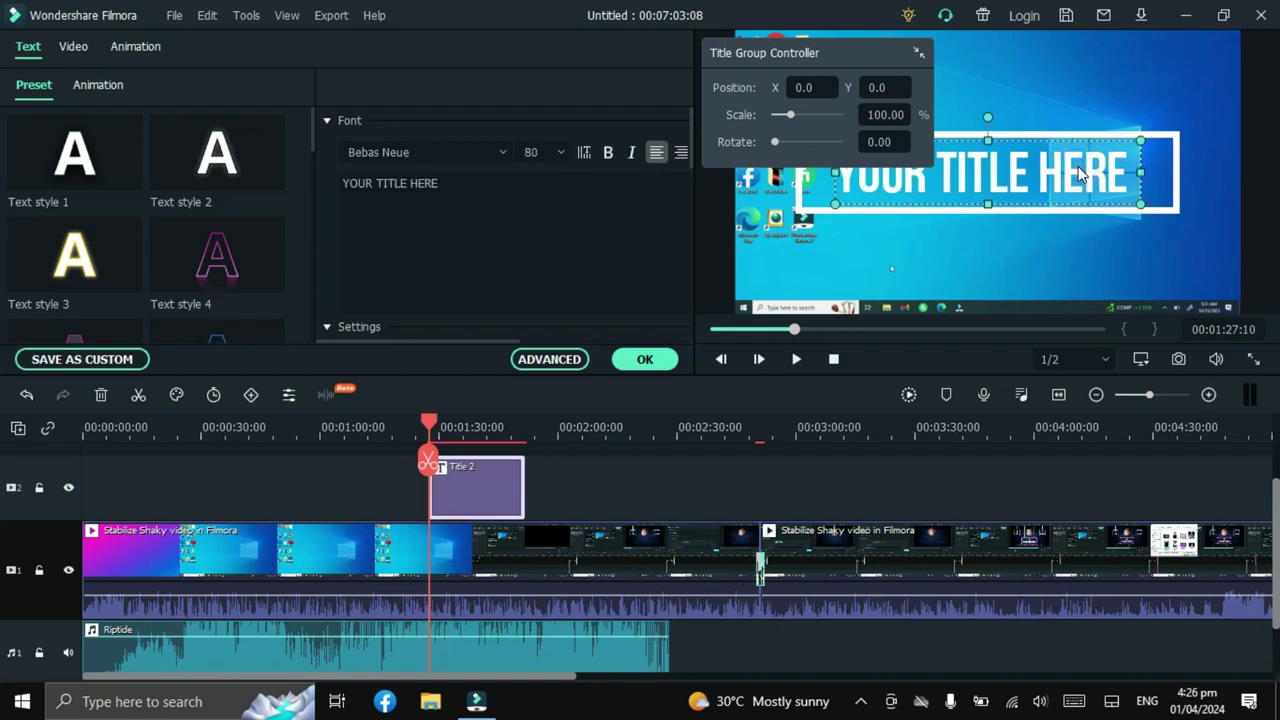
left_click(920, 53)
left_click(538, 240)
key("BackSpace")
key("BackSpace")
key("BackSpace")
key("BackSpace")
key("BackSpace")
key("BackSpace")
key("BackSpace")
key("BackSpace")
key("BackSpace")
key("BackSpace")
key("BackSpace")
key("BackSpace")
key("BackSpace")
key("BackSpace")
key("BackSpace")
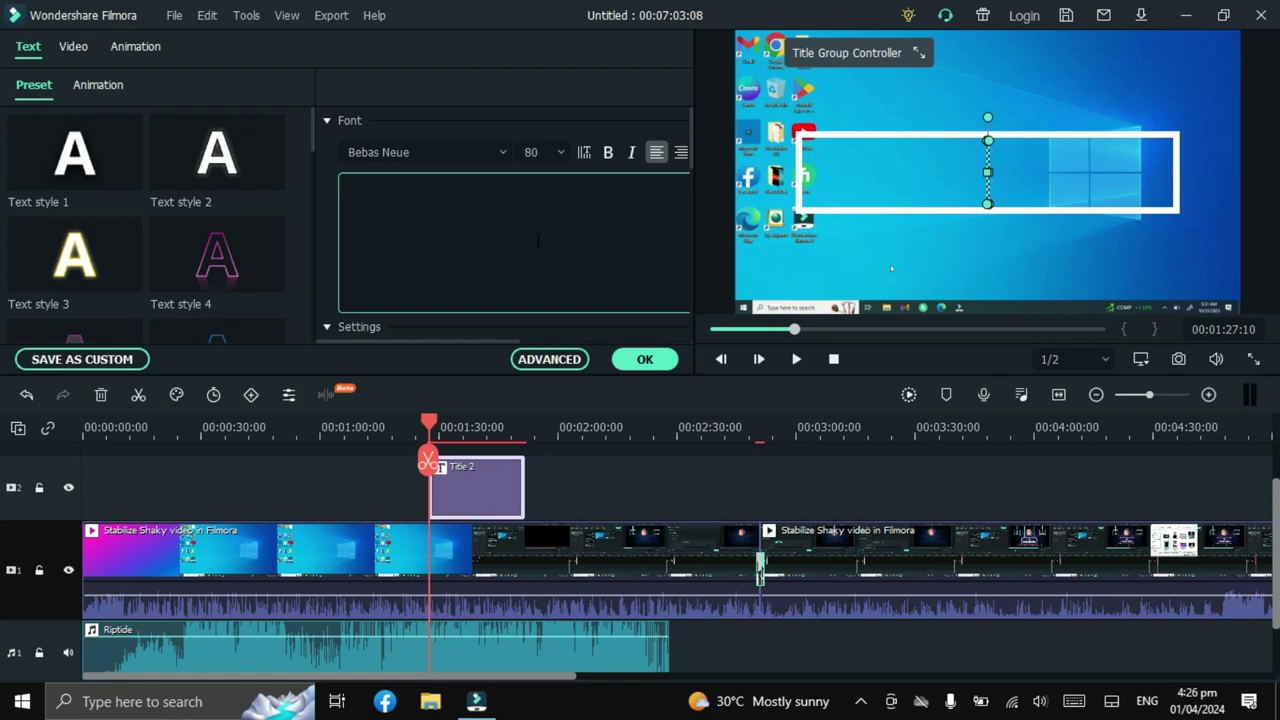
type("Editing")
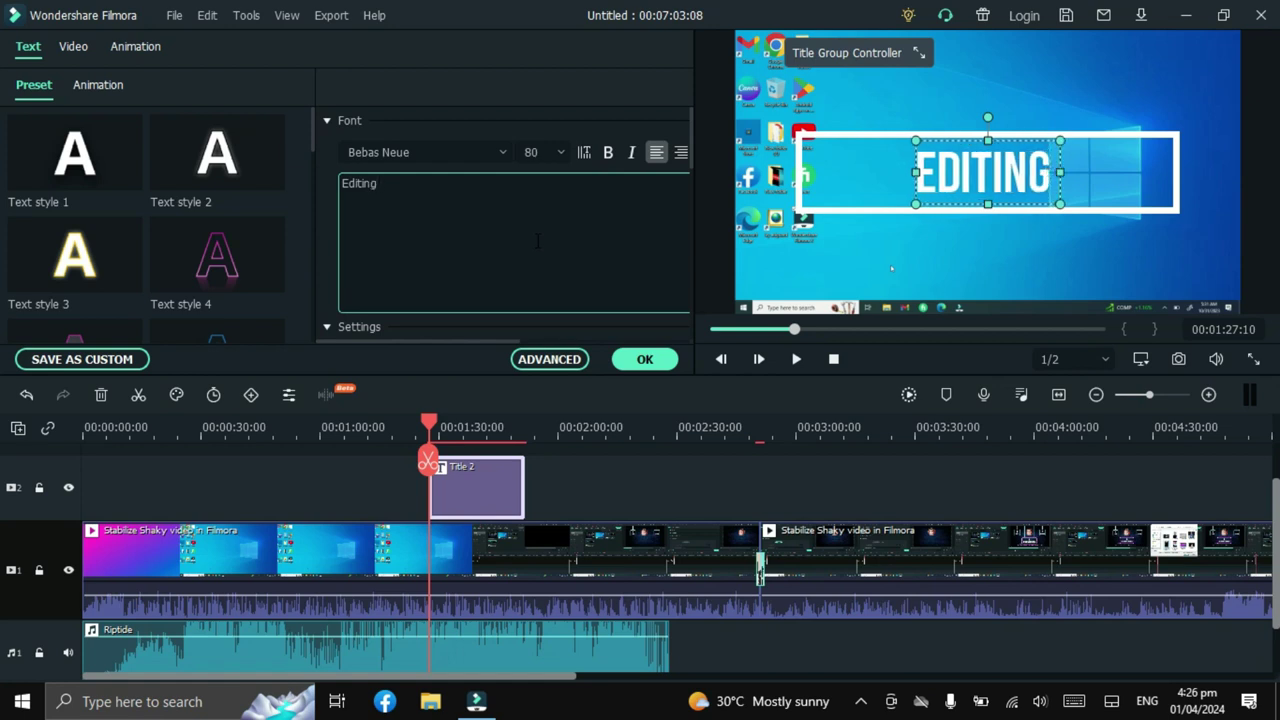
type("tu")
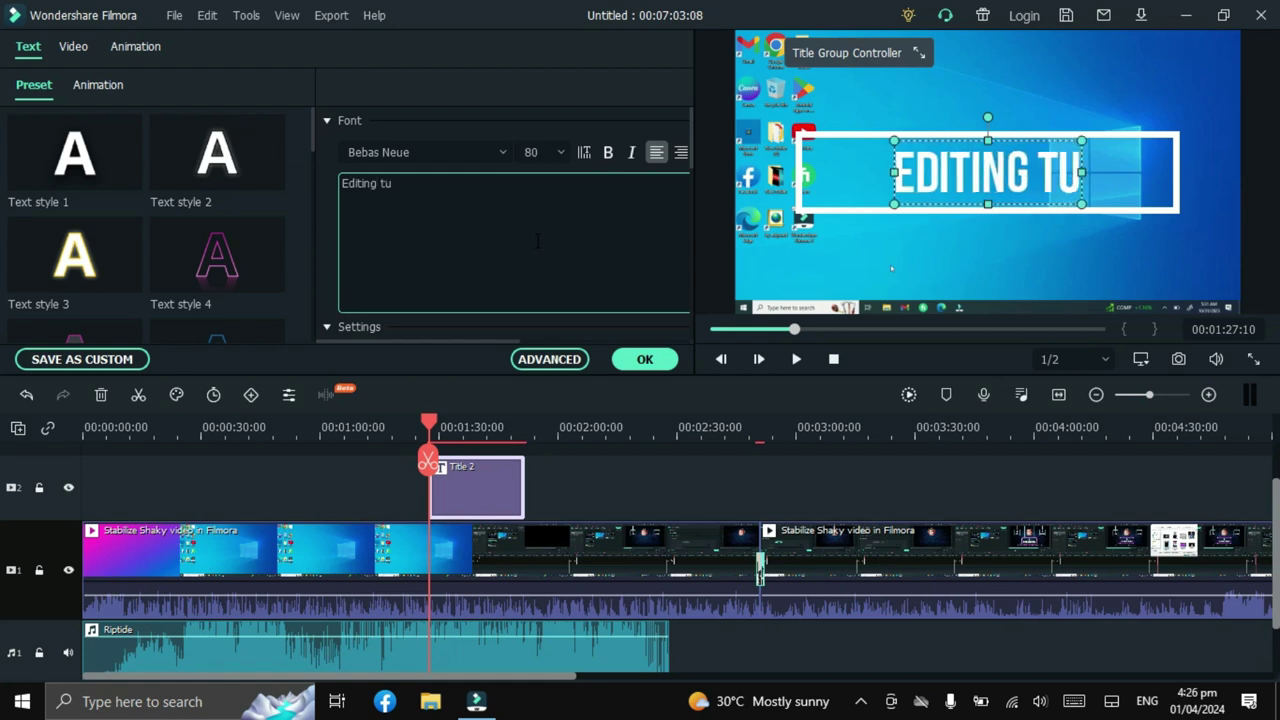
type("tor")
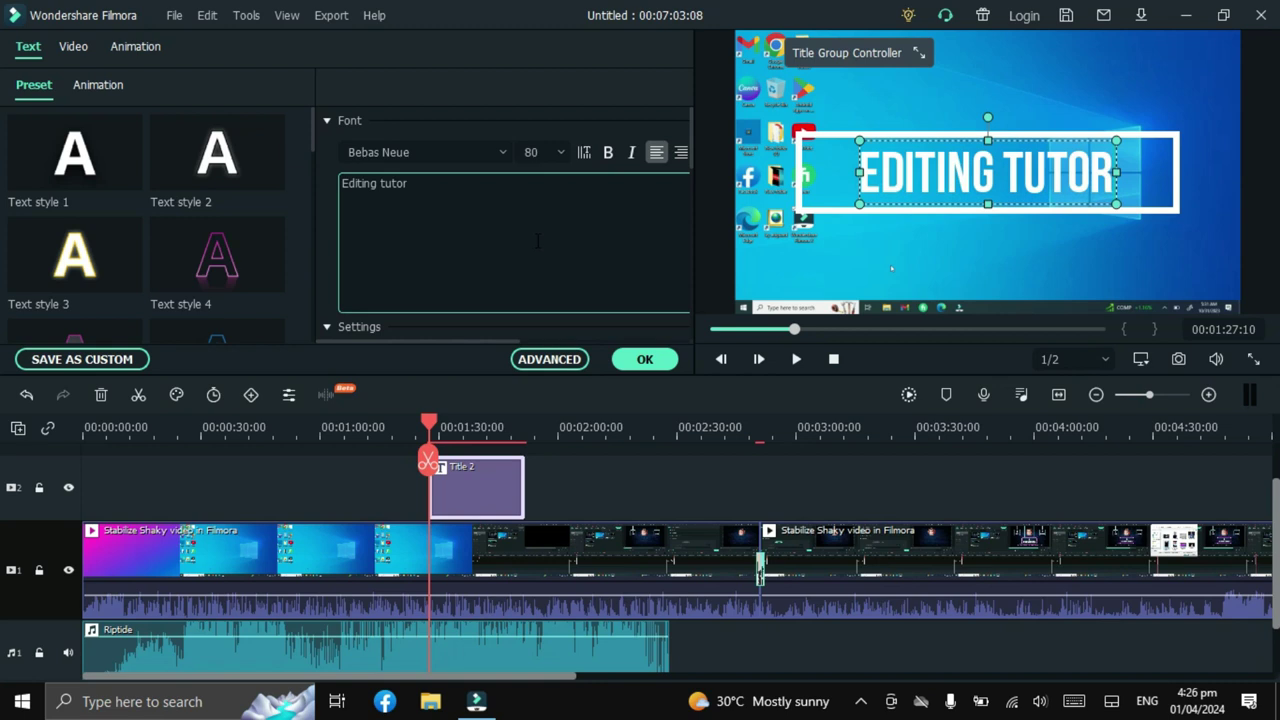
type("ial")
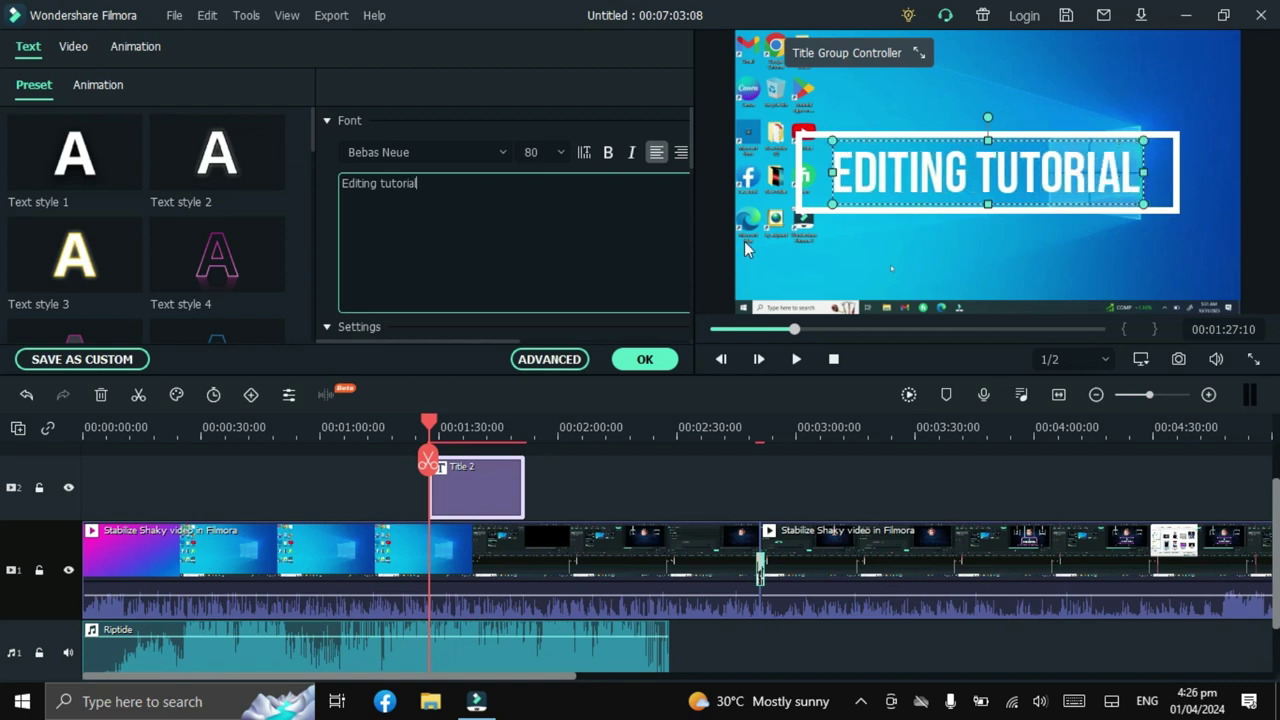
Set the font size of the "Editing tutorial" text to 56.
left_click(561, 152)
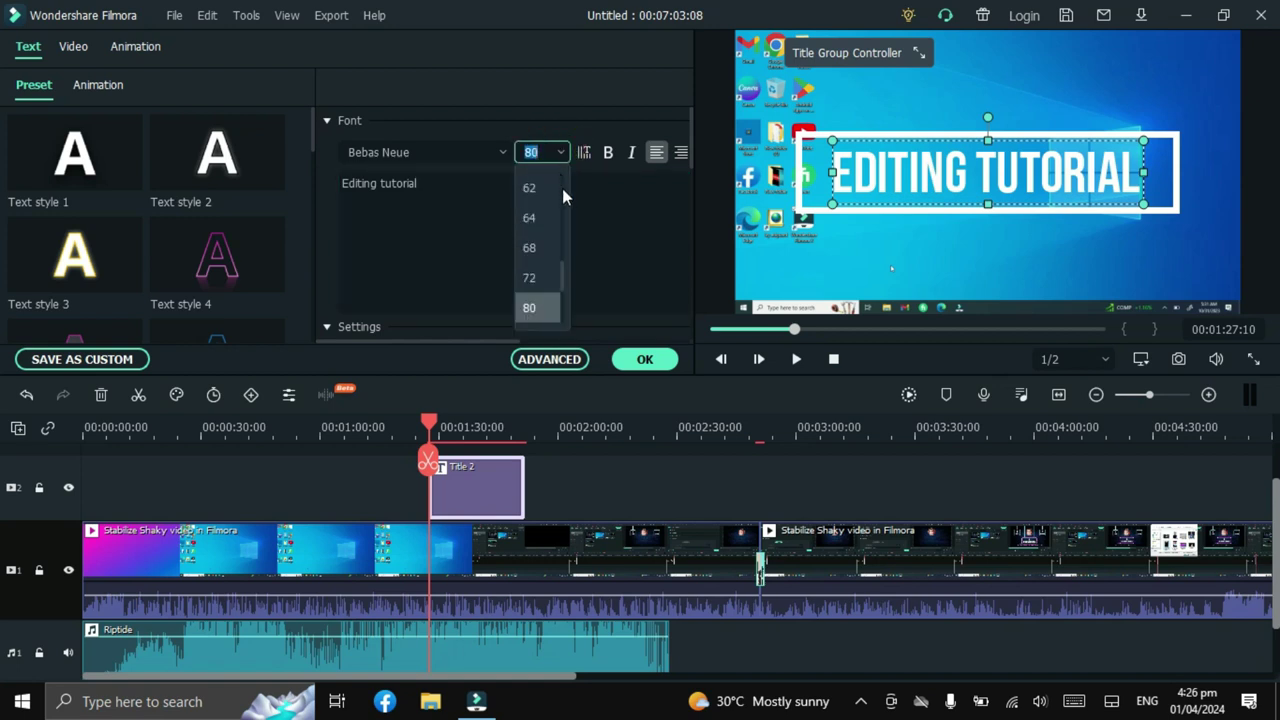
left_click(562, 188)
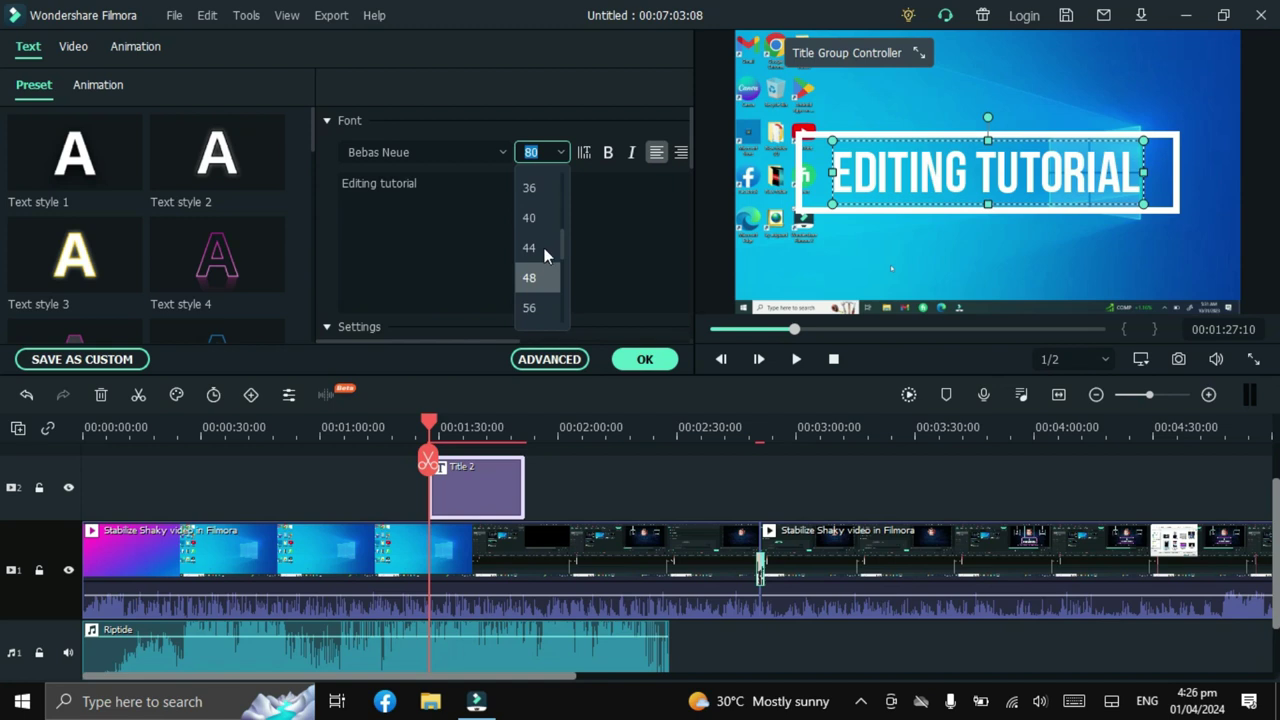
left_click(541, 221)
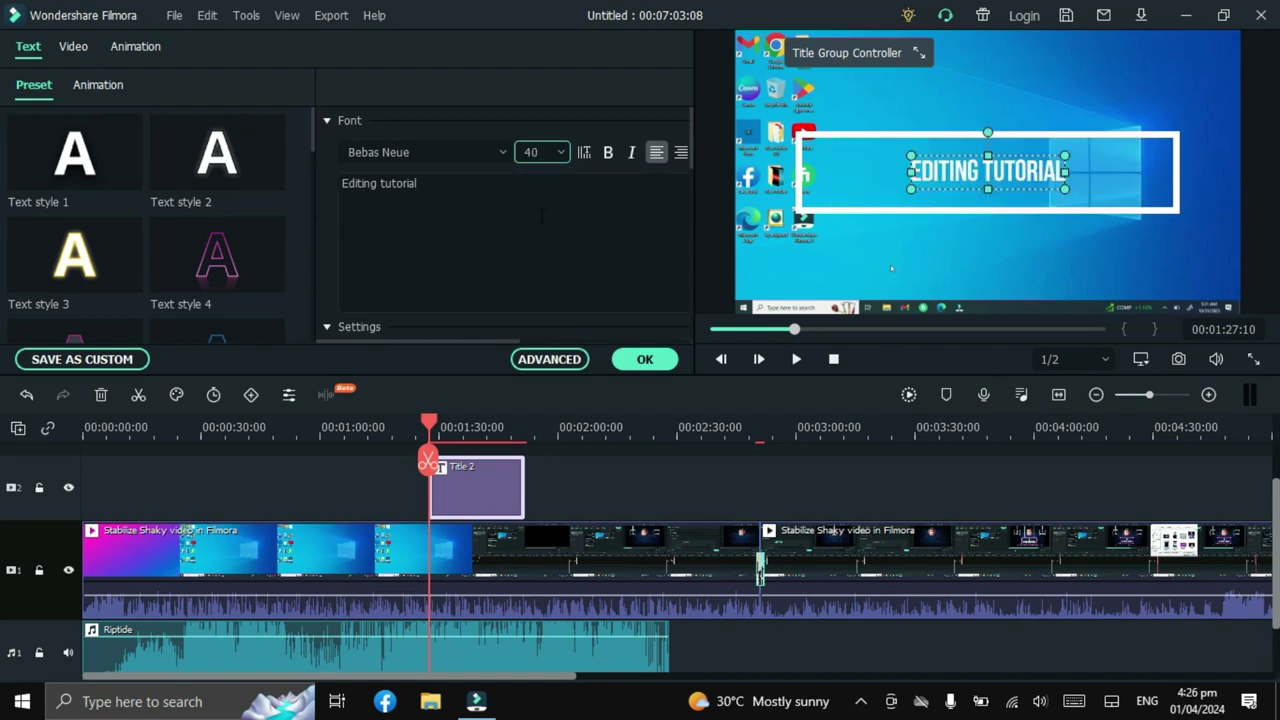
left_click(557, 153)
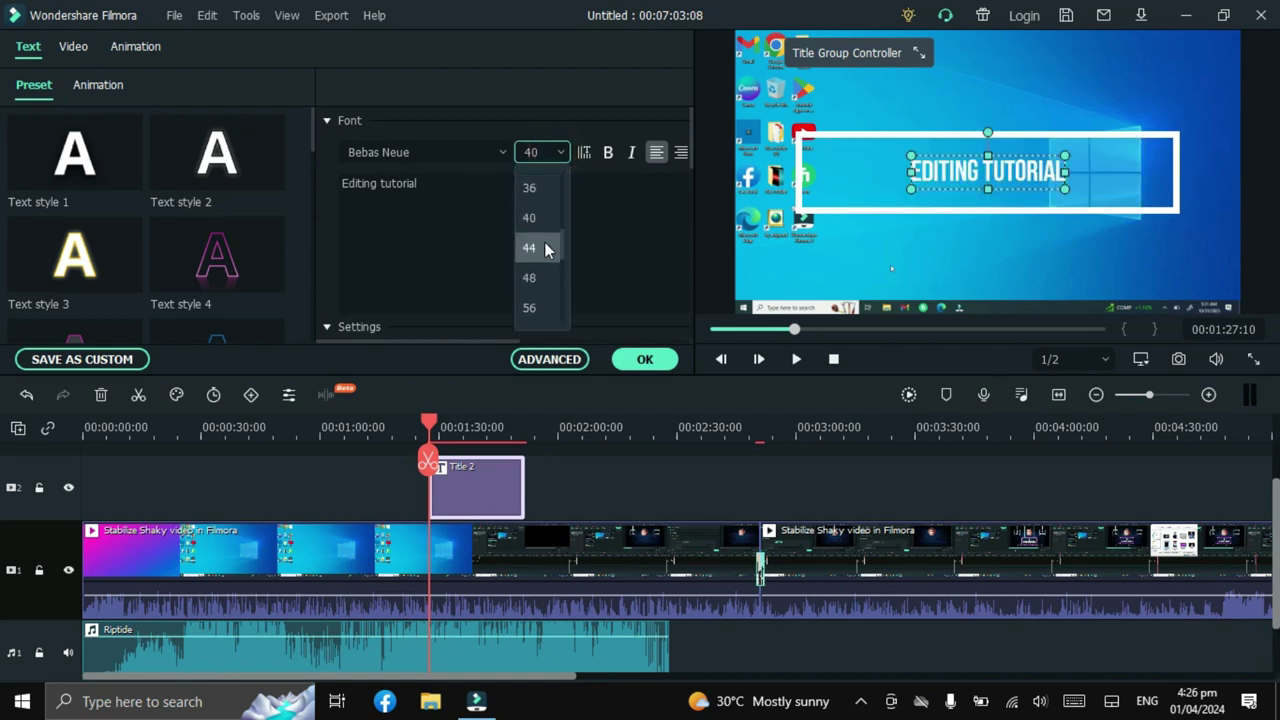
left_click(530, 308)
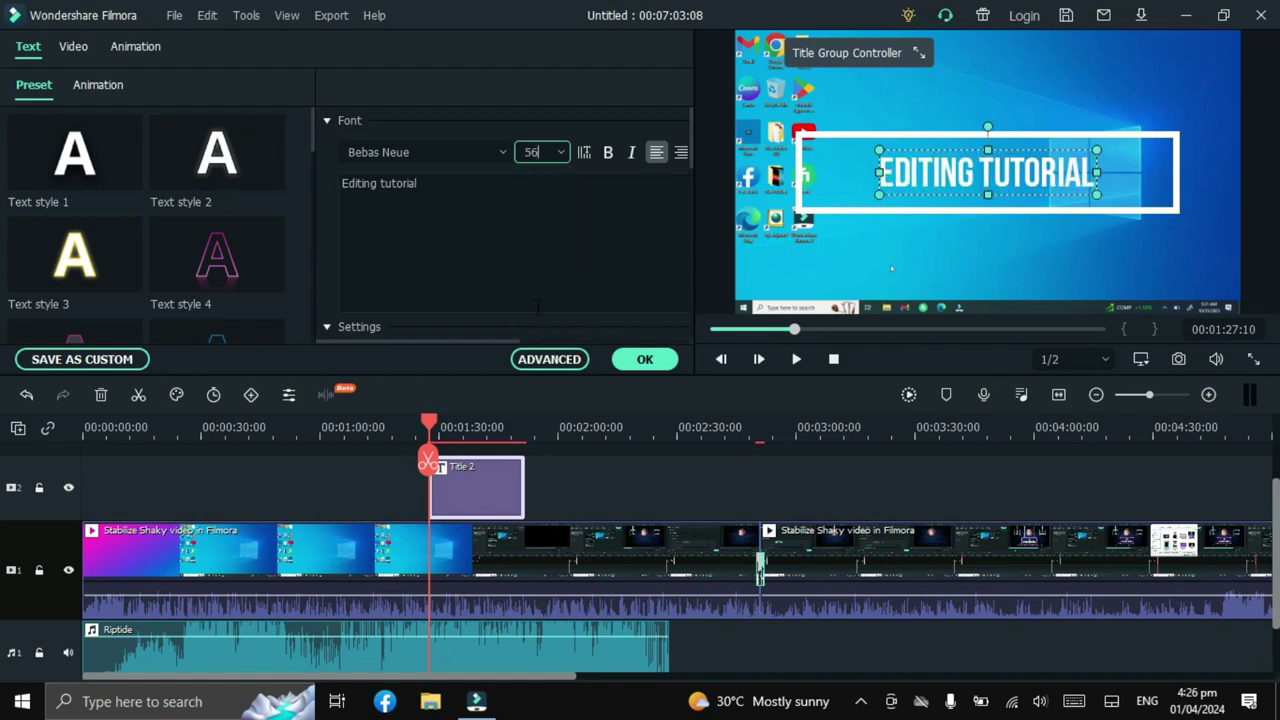
Shrink the white rectangular frame so it fits closely around the "Editing tutorial" text, and finish editing the title.
left_click(1177, 189)
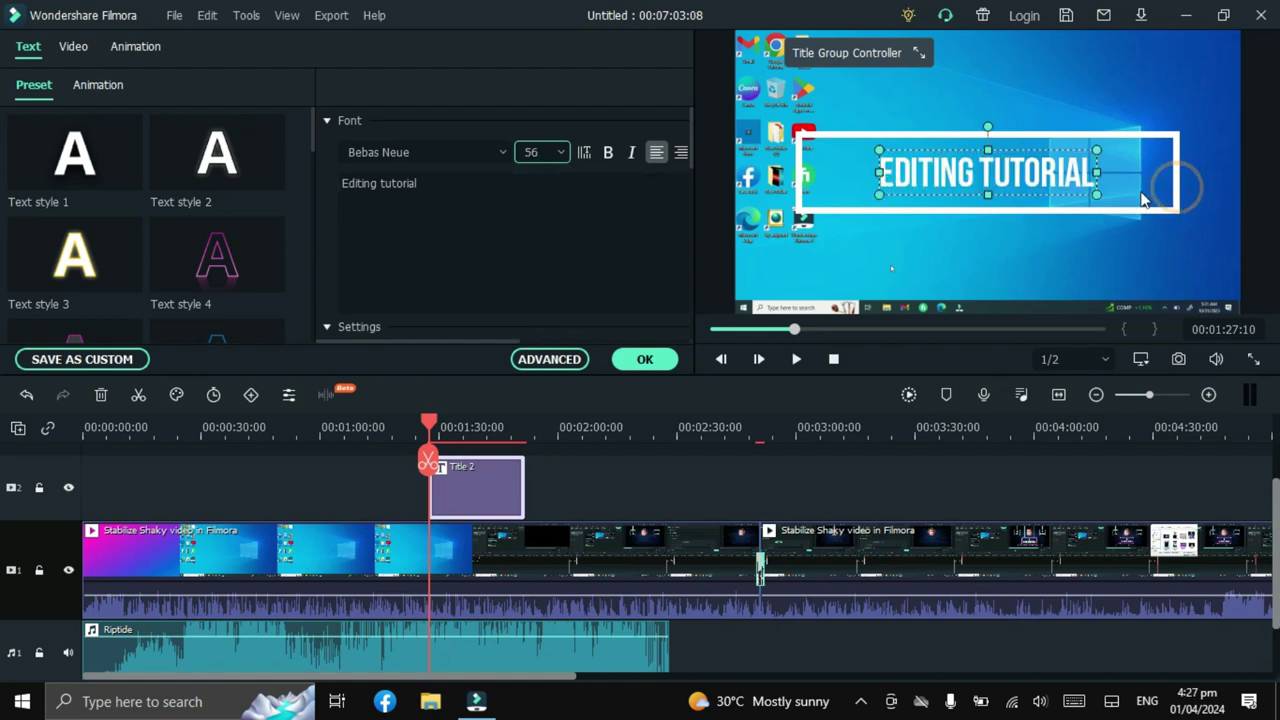
left_click(1175, 192)
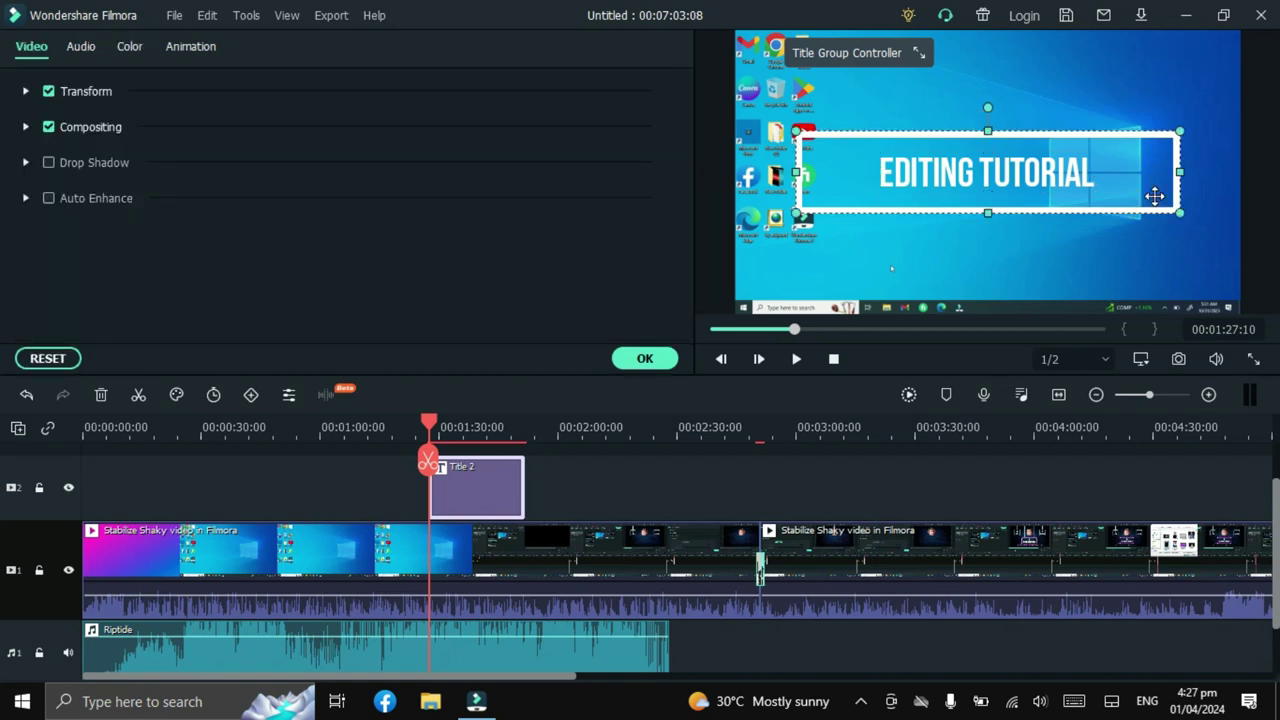
left_click_drag(1174, 137, 1024, 192)
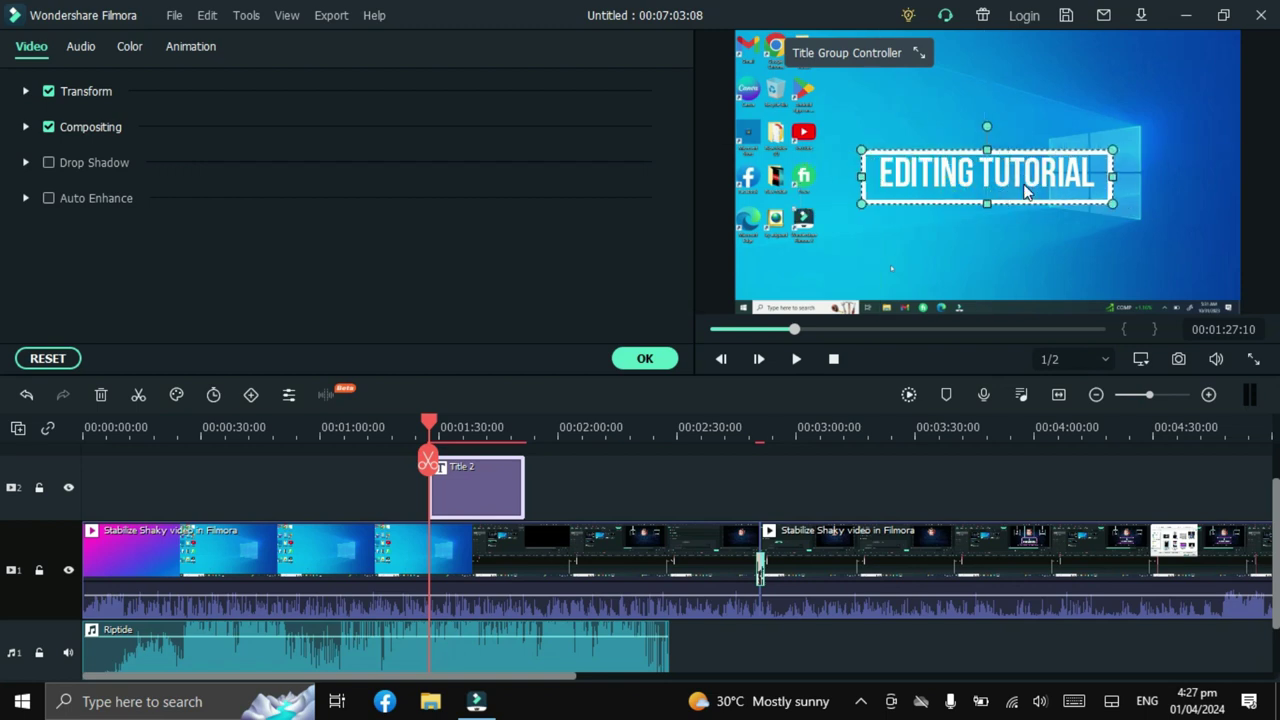
left_click(1174, 193)
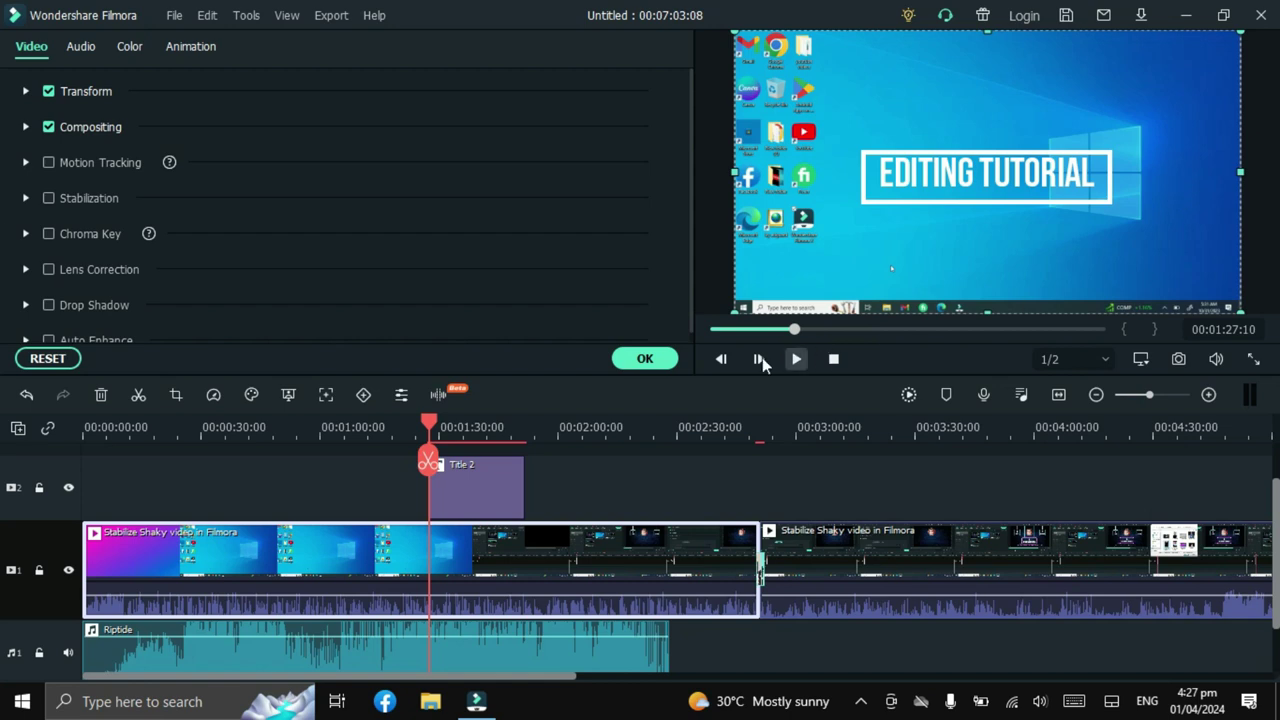
left_click(640, 360)
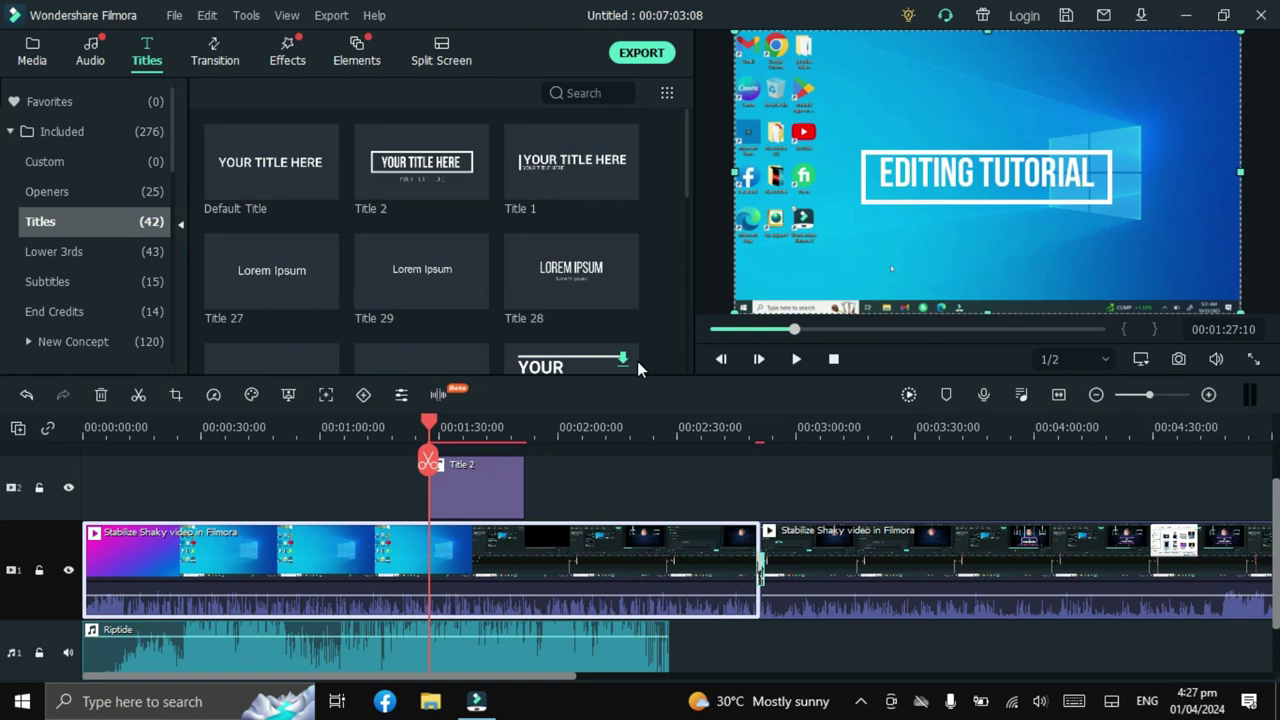
Add the Anime 07 filter effect to the timeline and move it to start at about 00:00:44 on video track 3.
left_click(287, 50)
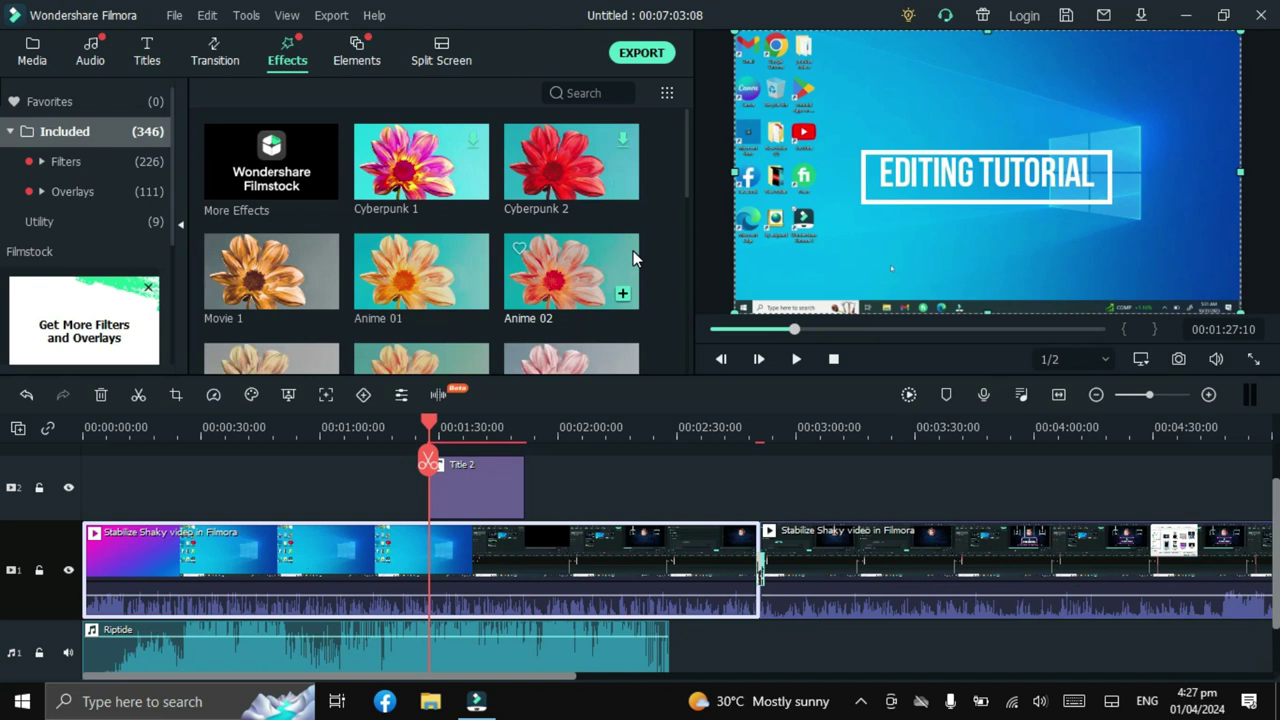
scroll(688, 359, "down", 3)
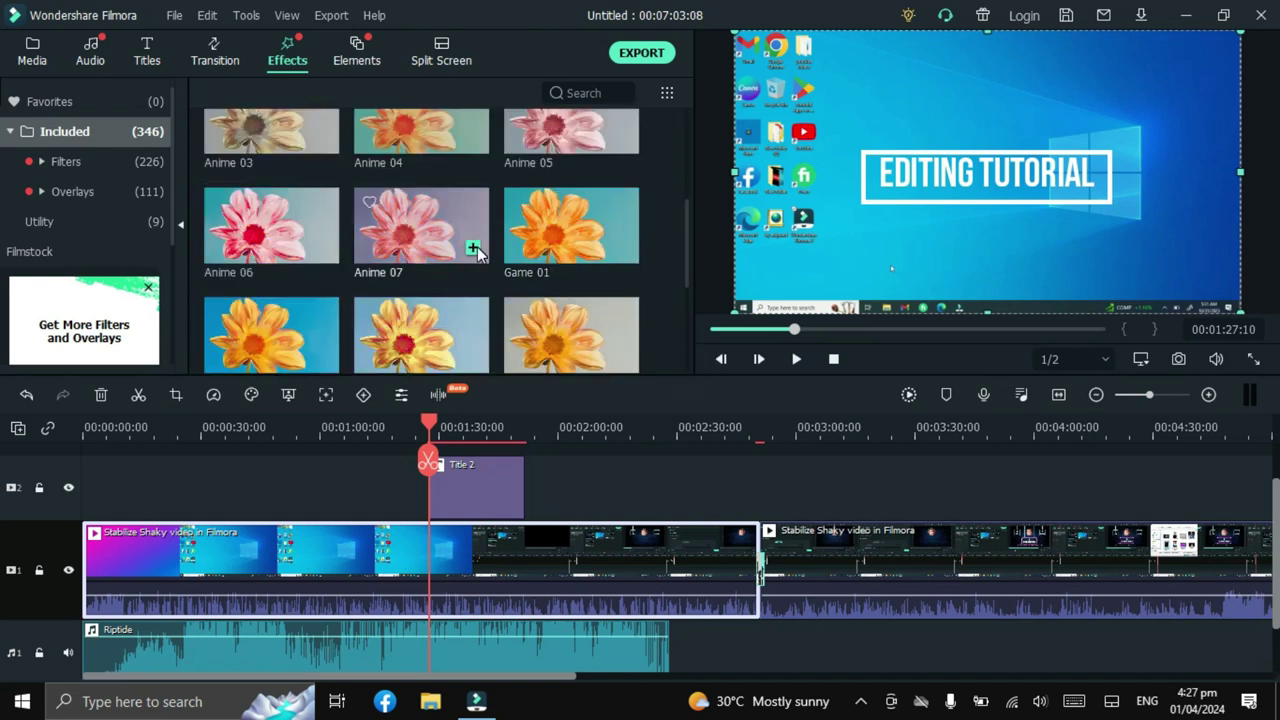
left_click(474, 247)
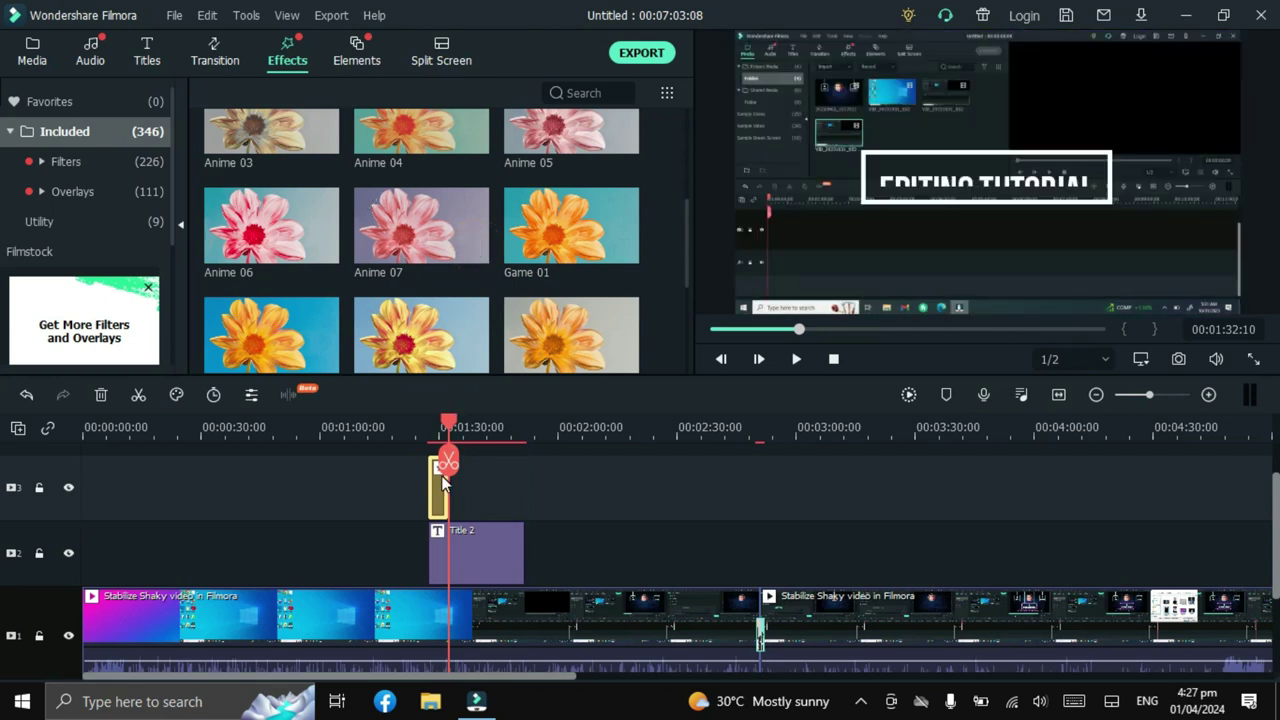
left_click_drag(437, 488, 272, 485)
left_click(270, 488)
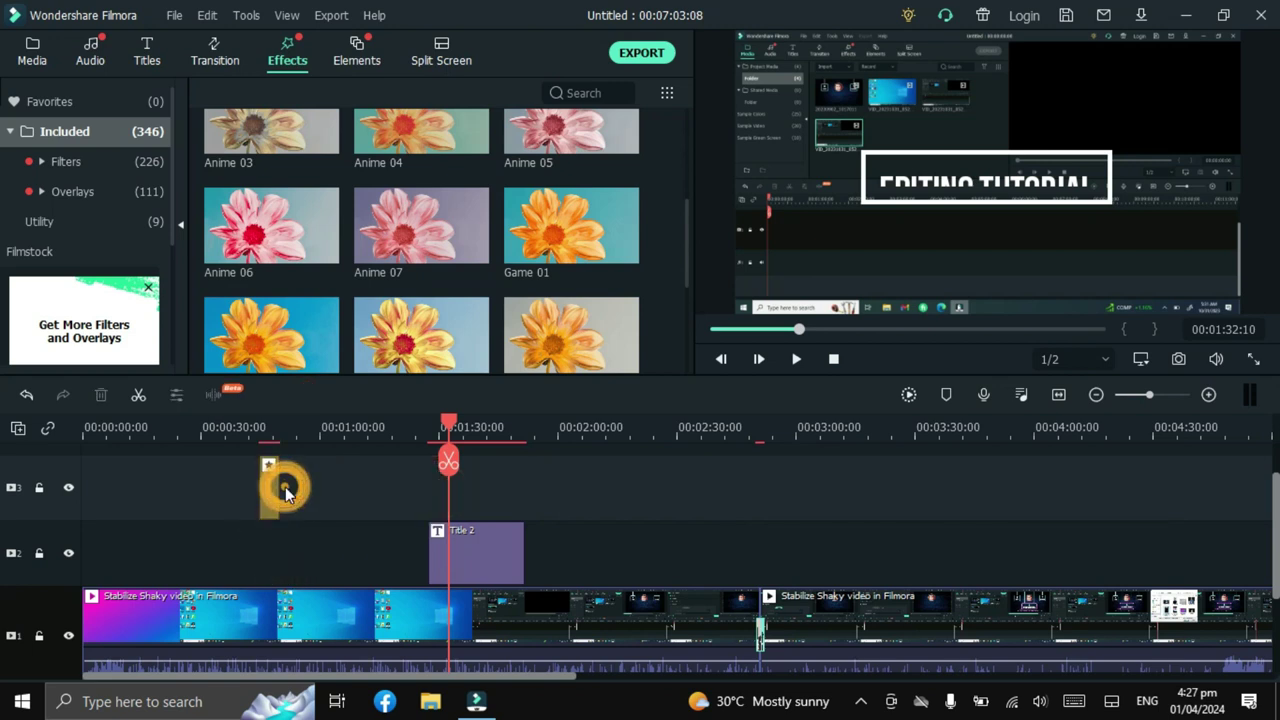
Select the Anime 07 effect clip and check its Alpha setting.
left_click(268, 490)
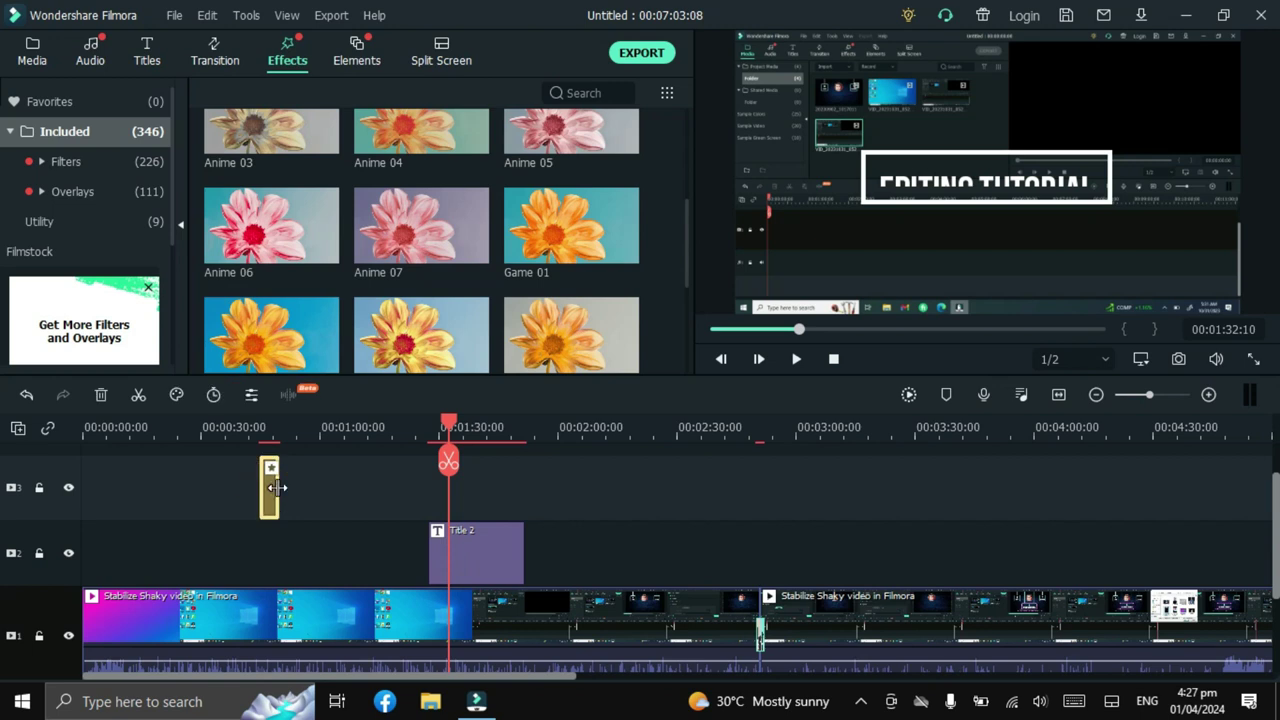
left_click(277, 487)
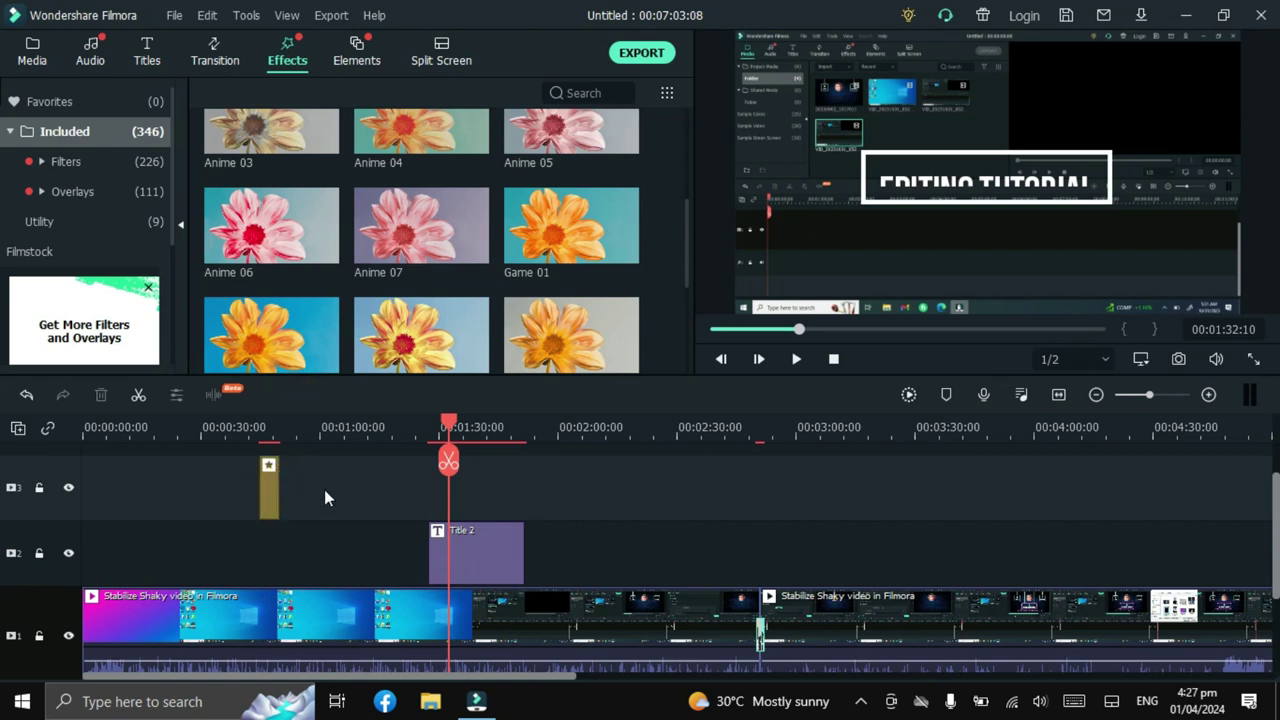
left_click(275, 490)
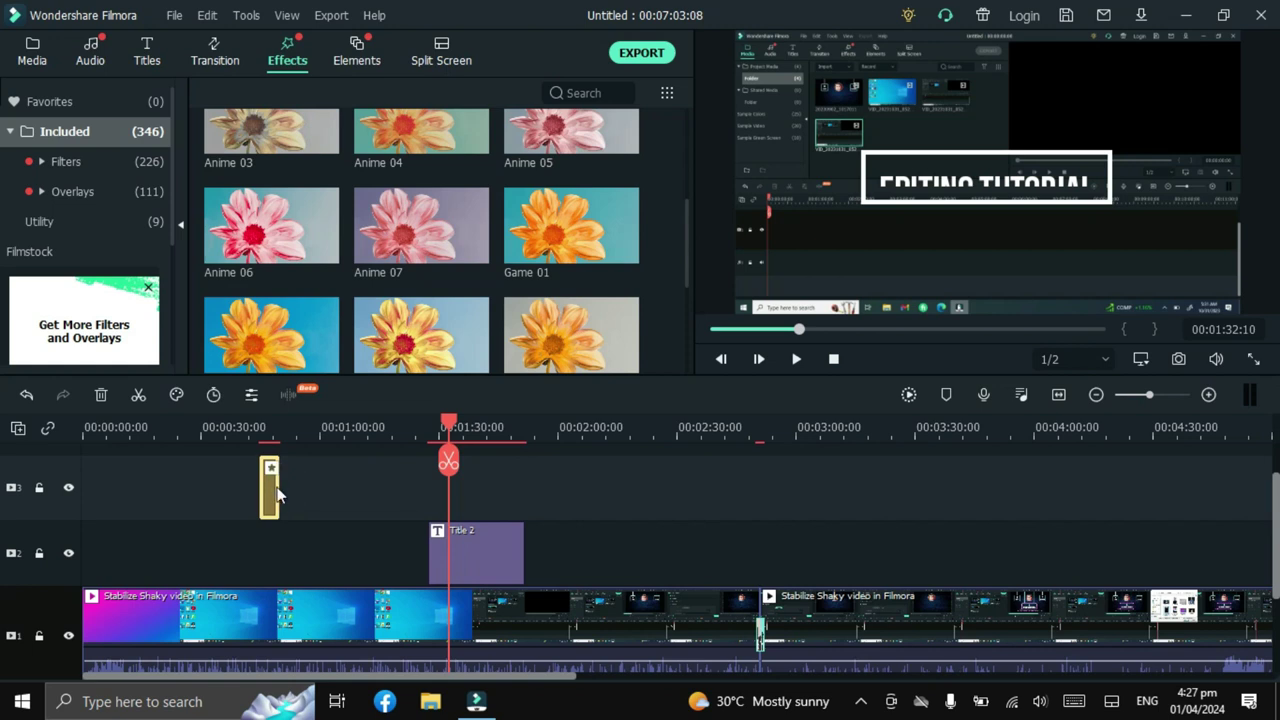
left_click_drag(289, 485, 278, 510)
double_click(266, 502)
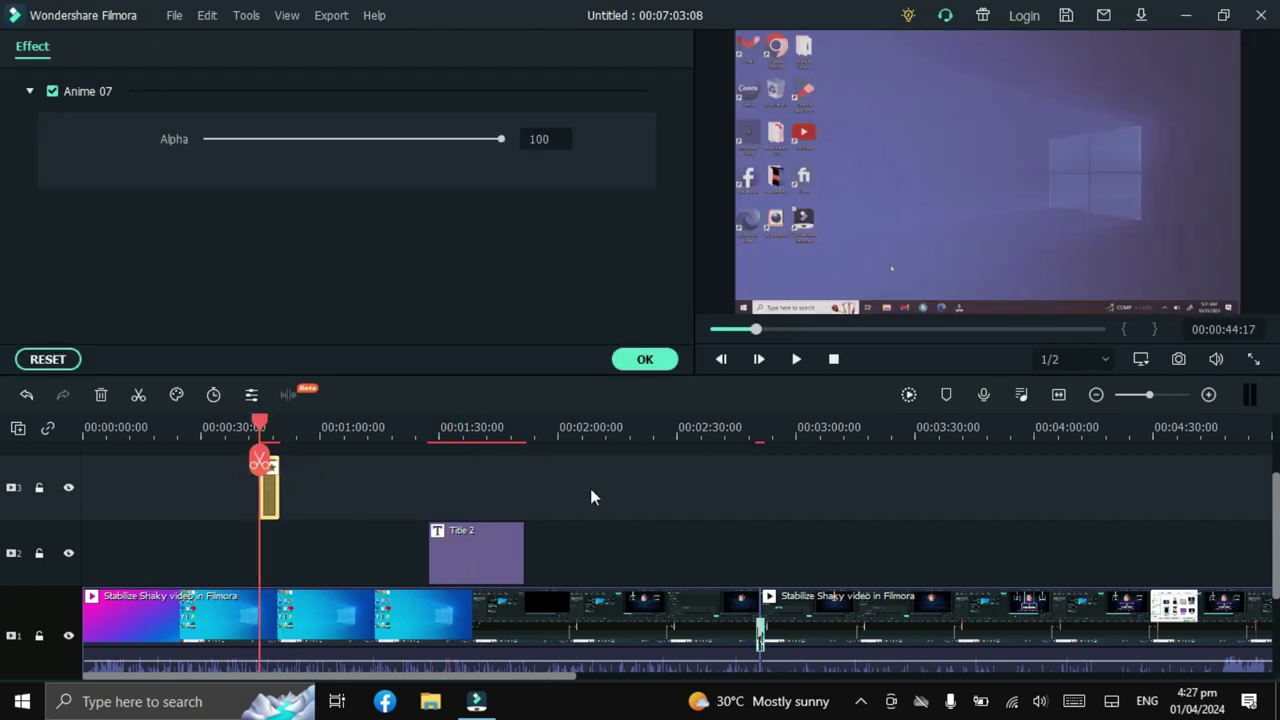
left_click(647, 366)
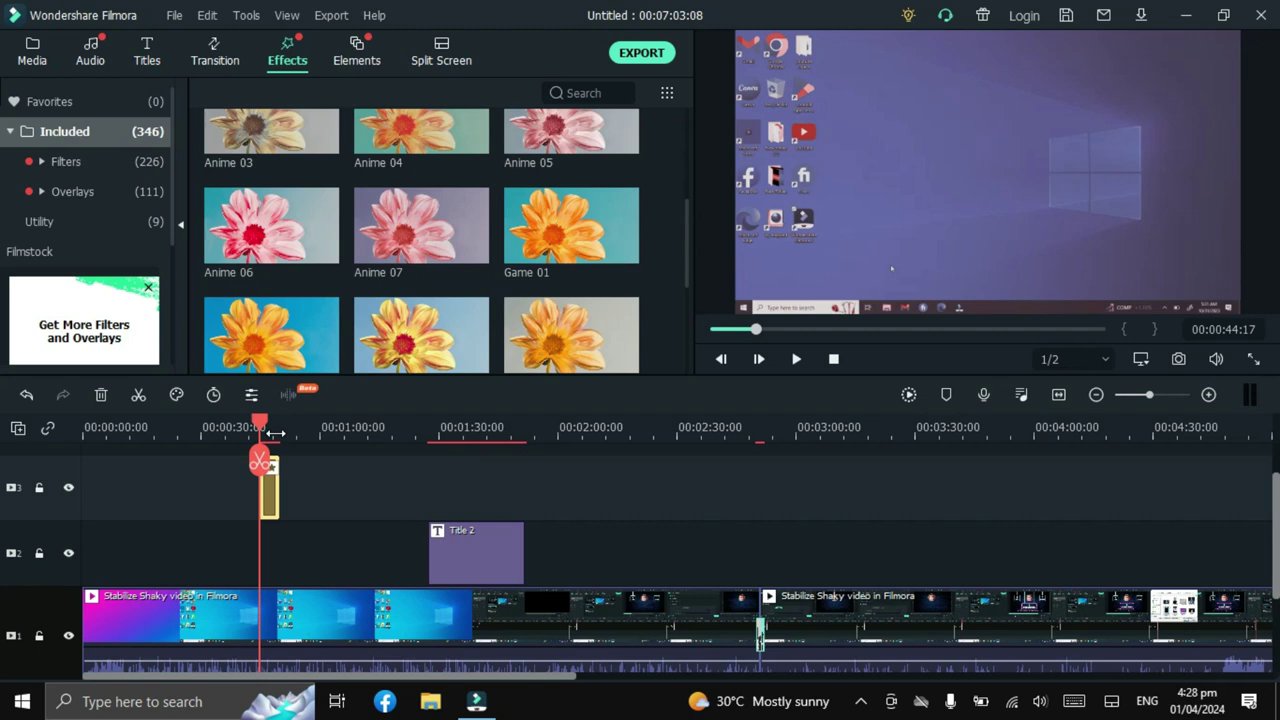
Play back the video around the Anime 07 clip to preview the filter.
left_click(212, 430)
left_click(796, 359)
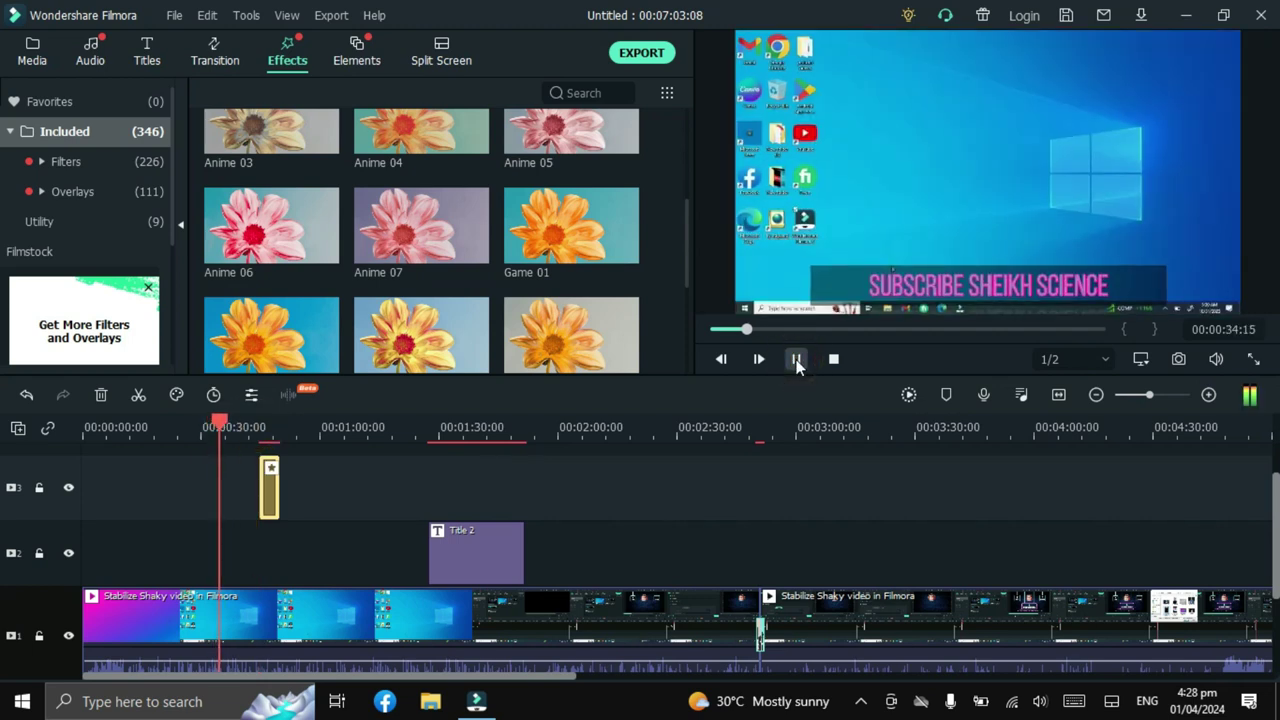
left_click(796, 360)
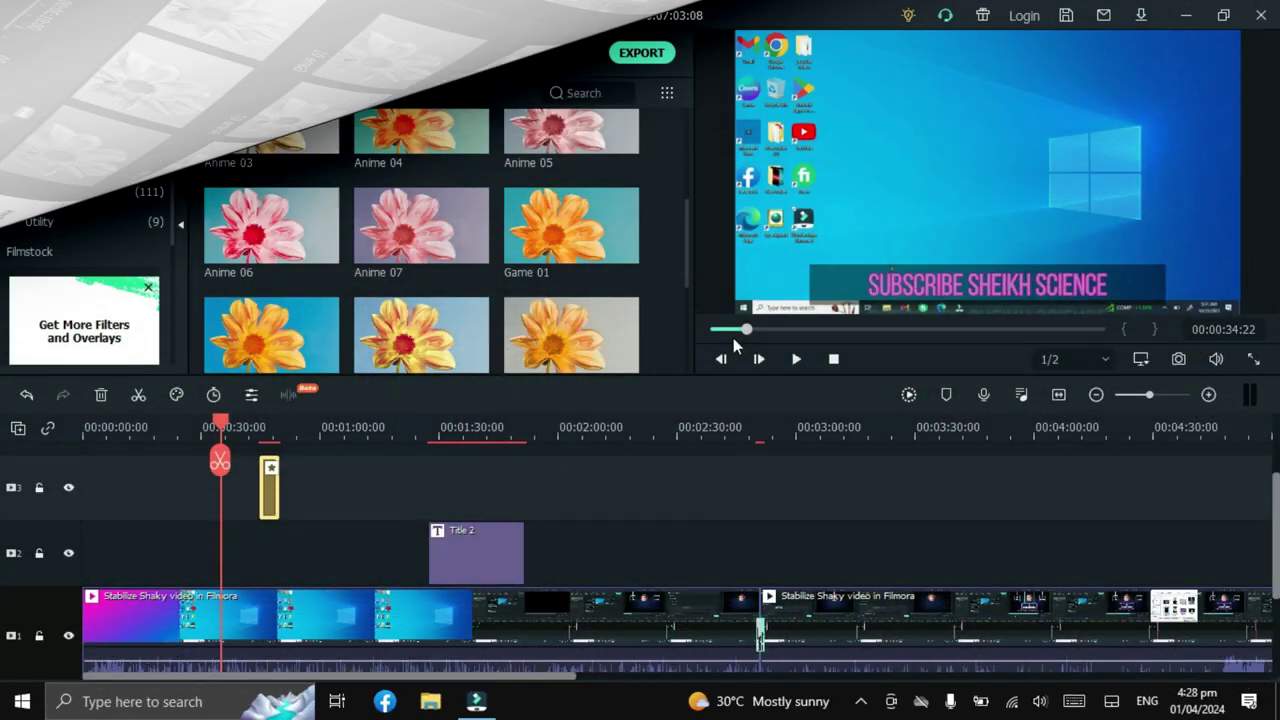
left_click_drag(220, 427, 259, 427)
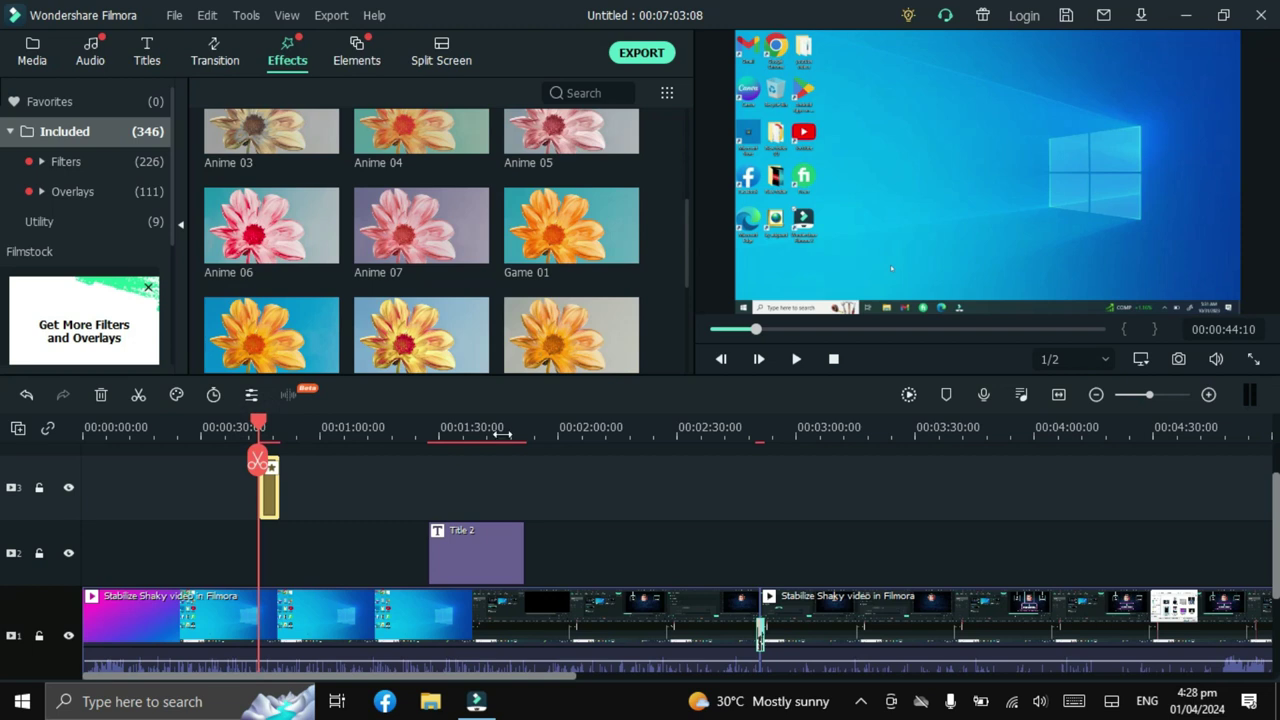
left_click(795, 361)
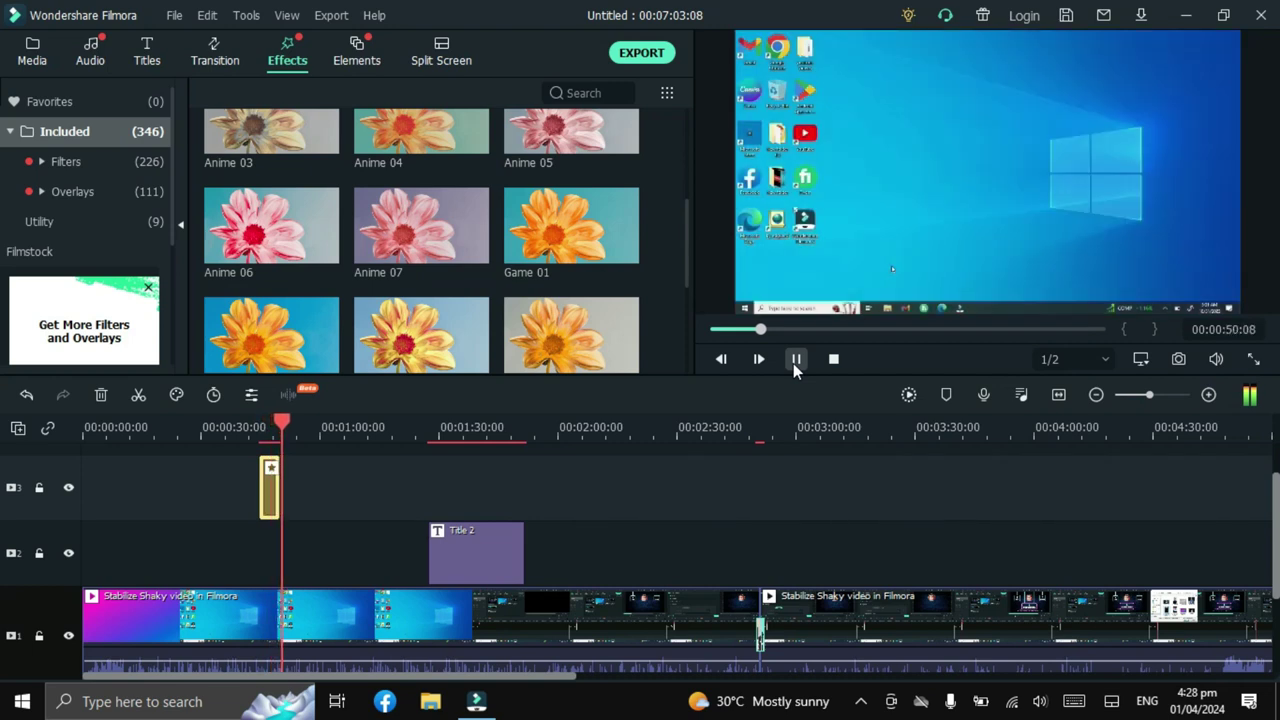
left_click(795, 359)
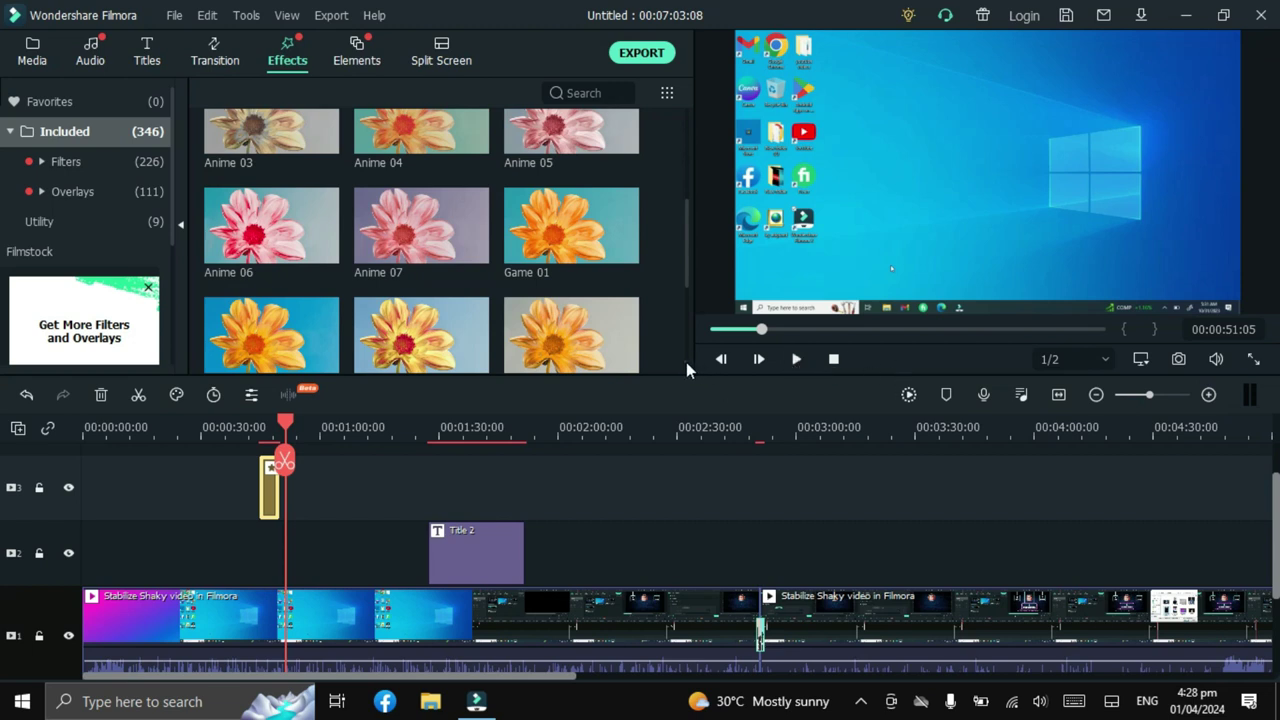
Add the Camera Viewfinder 02 overlay to the timeline at about 00:00:51 on video track 2.
scroll(686, 362, "down", 10)
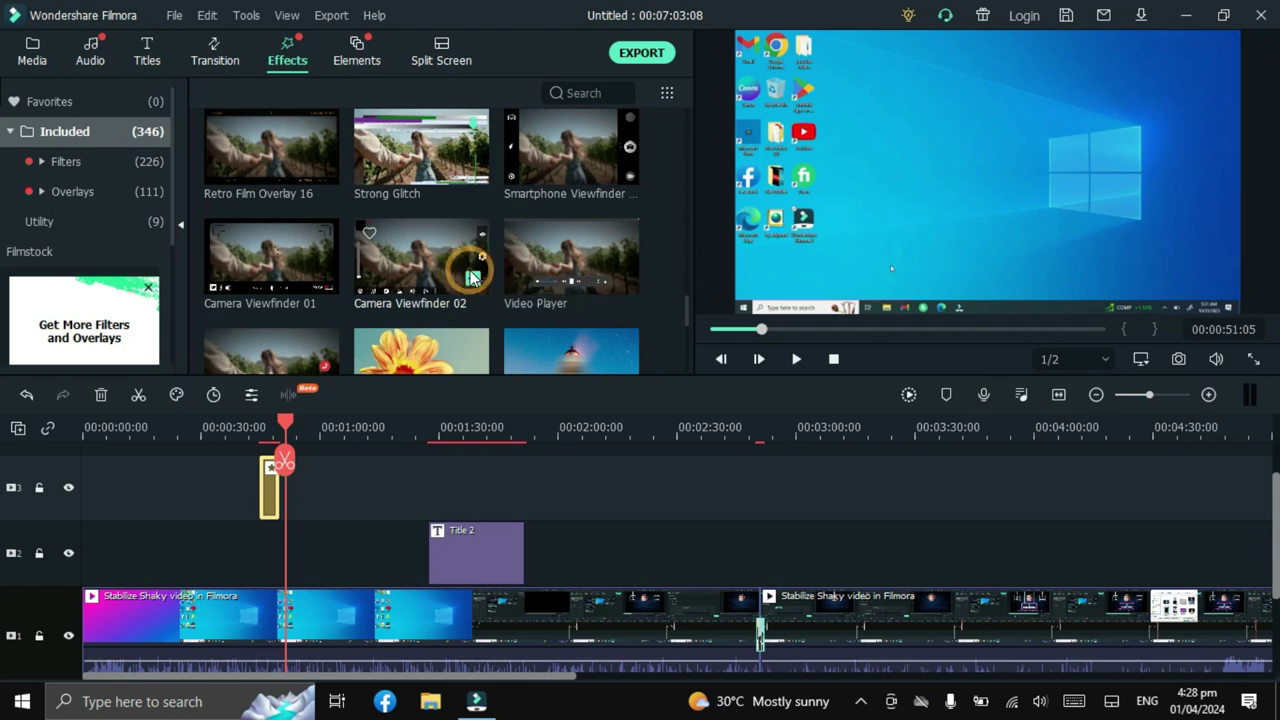
left_click(474, 278)
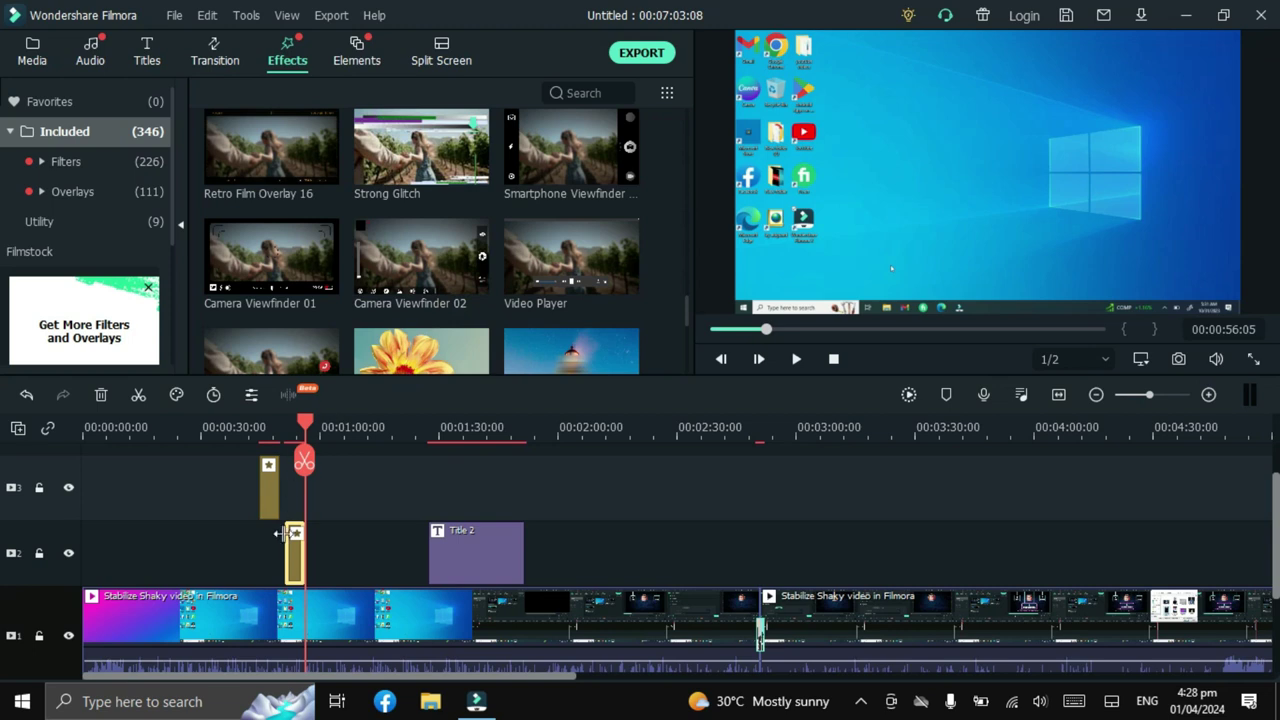
Play back the video from about 00:00:44 to preview the Anime 07 and Camera Viewfinder 02 effects.
left_click(269, 500)
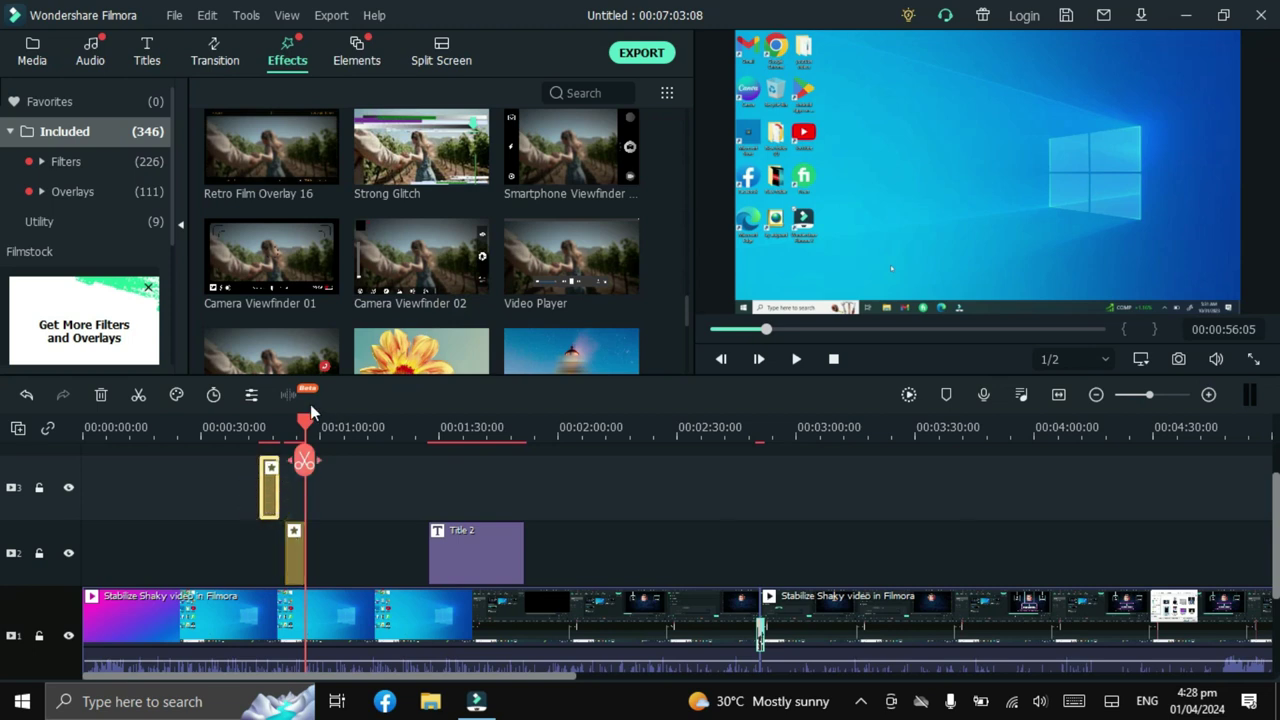
left_click_drag(306, 420, 259, 432)
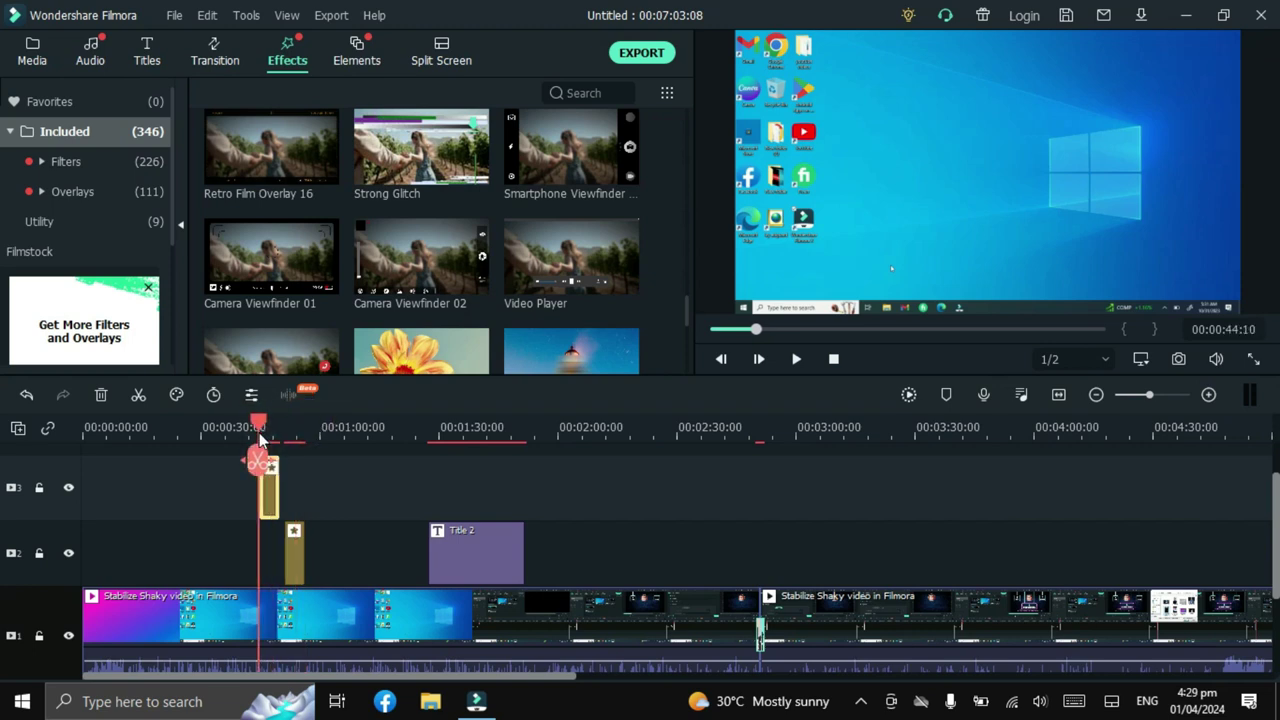
left_click(796, 358)
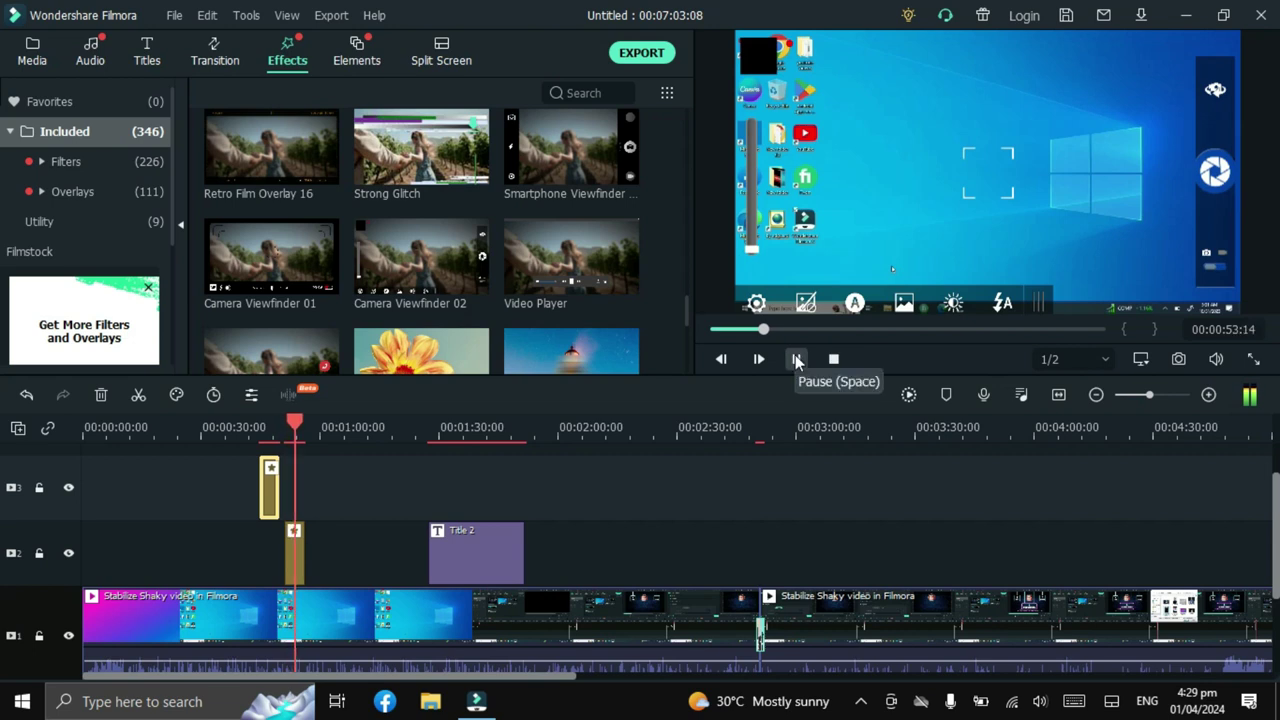
Finish previewing the Camera Viewfinder 02 overlay at about 00:00:54 and look through more of the effects library.
left_click(797, 360)
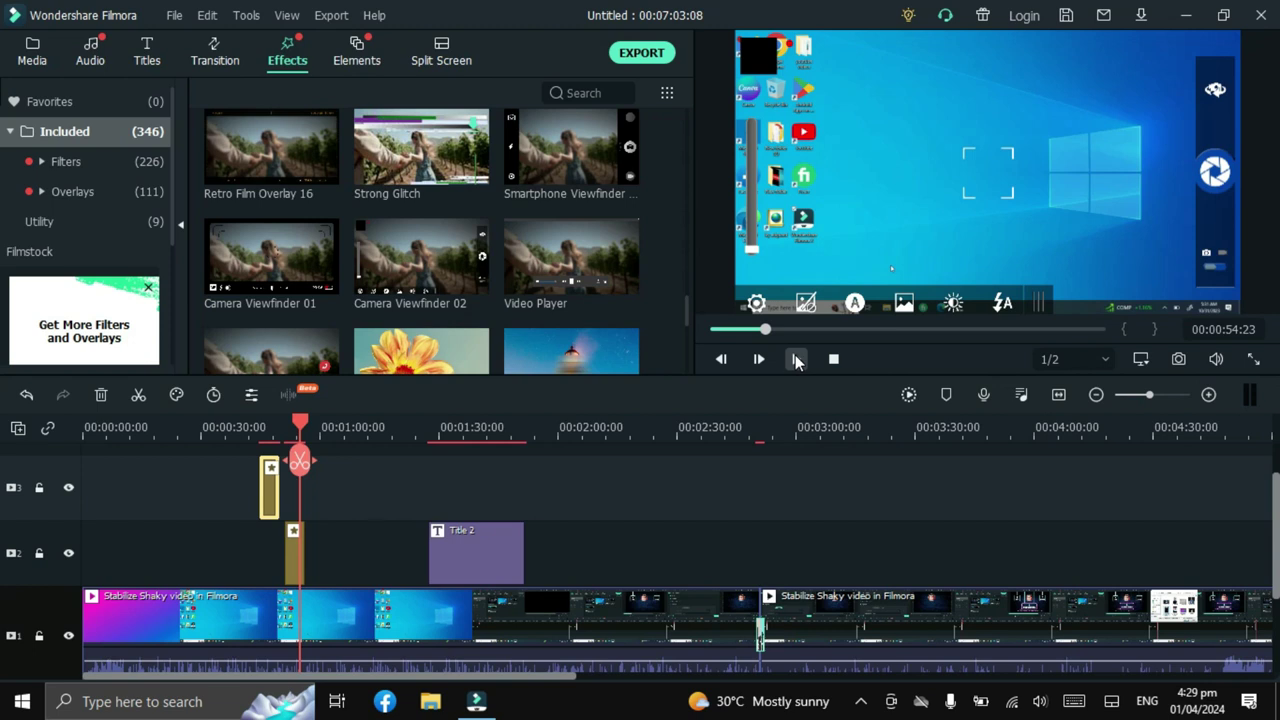
left_click(796, 359)
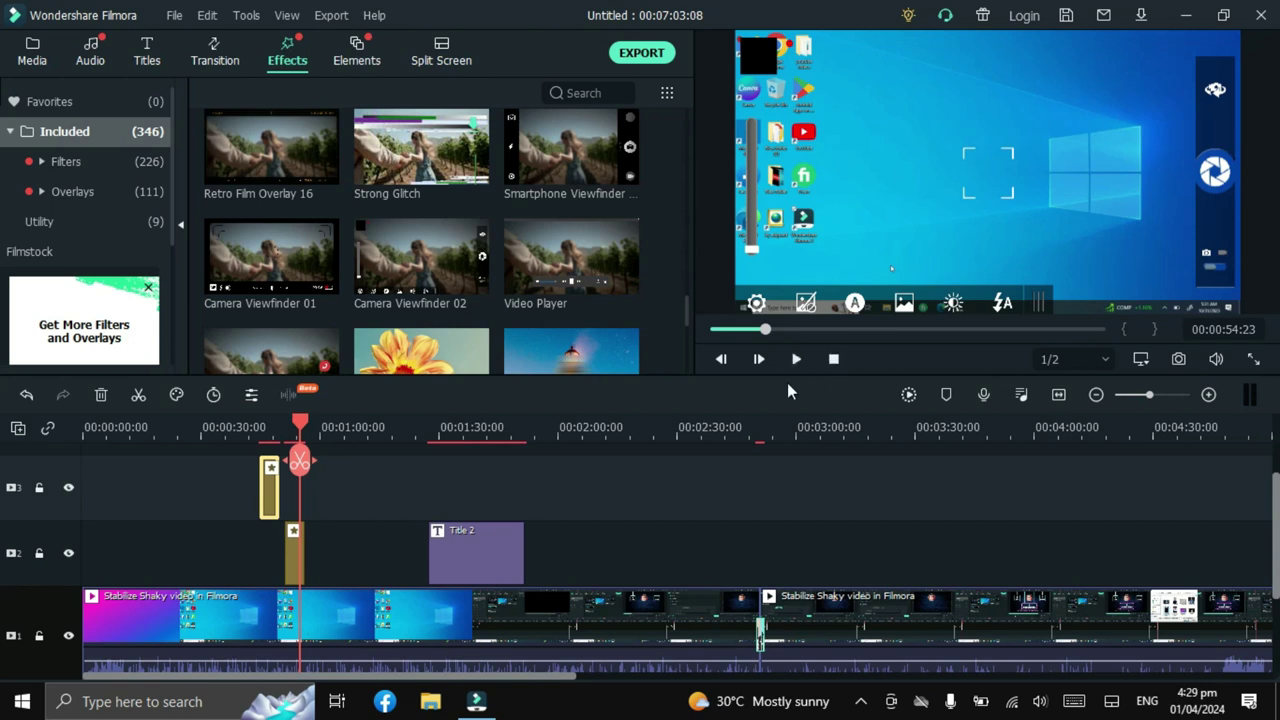
left_click(687, 354)
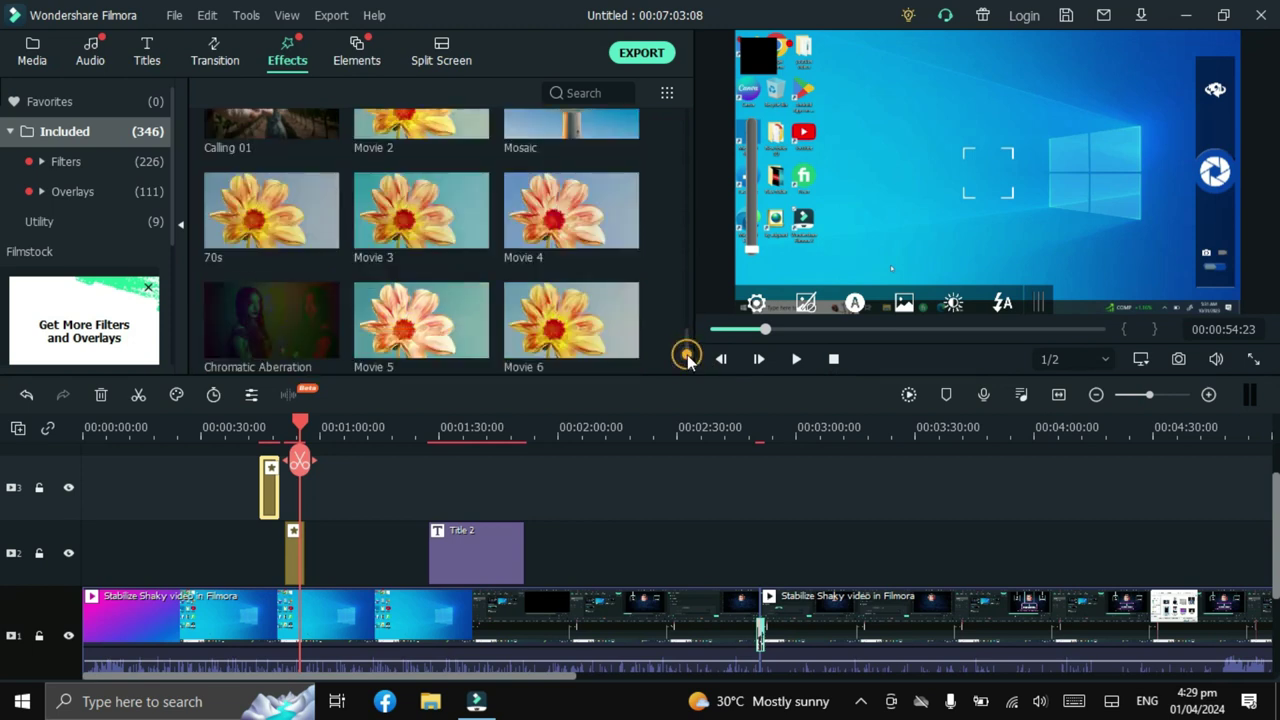
left_click(681, 302)
Browse the Elements library, including its Journey, Shapes and Tutorial categories.
left_click(356, 48)
mouse_move(620, 303)
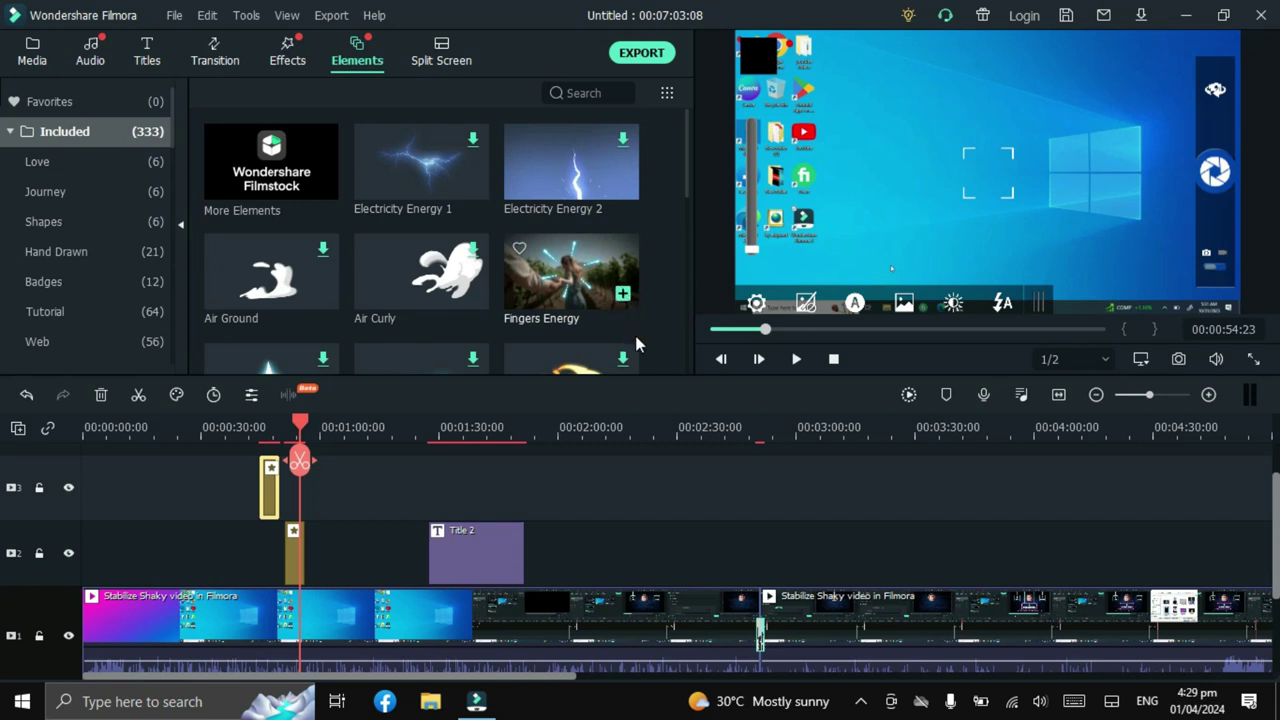
left_click(687, 364)
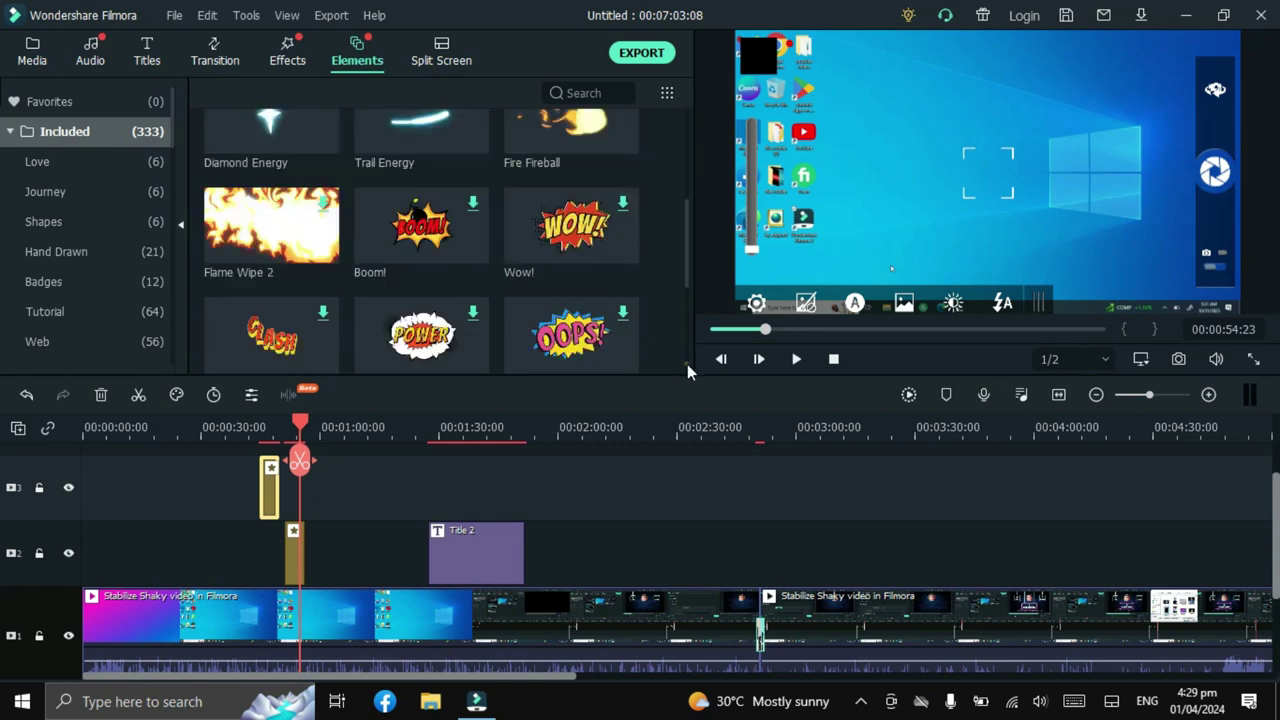
left_click(687, 364)
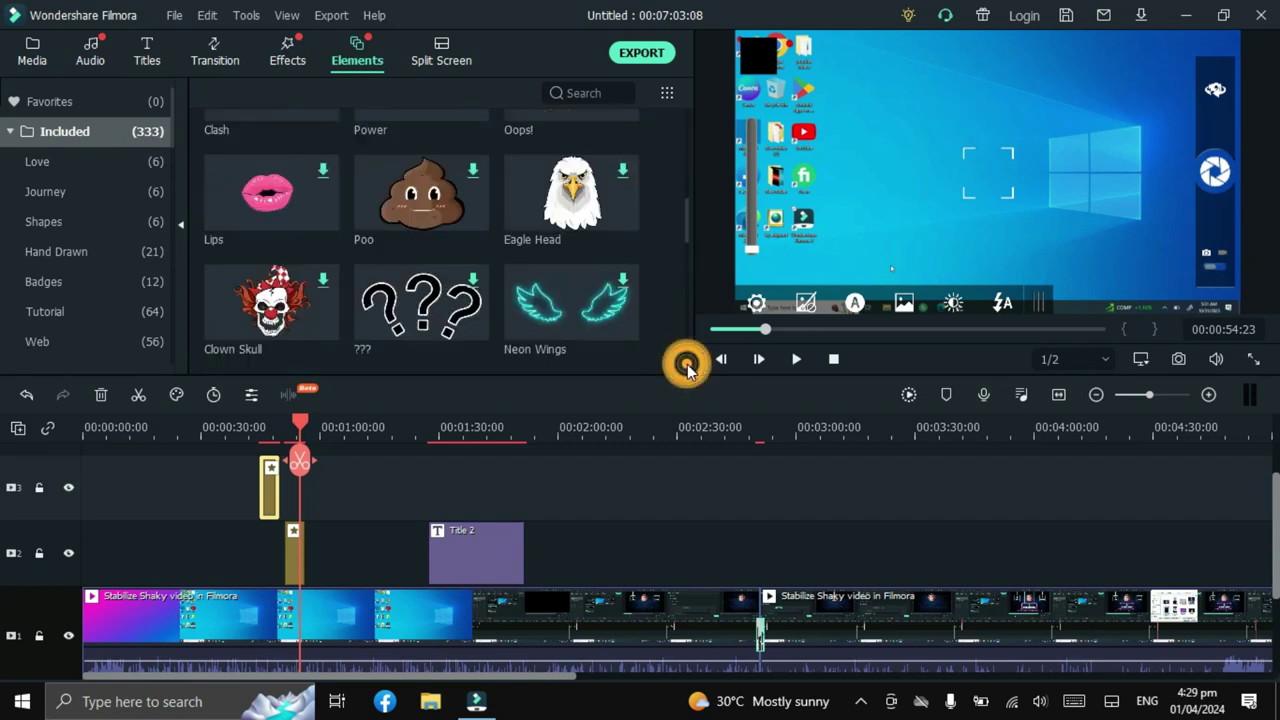
left_click(84, 192)
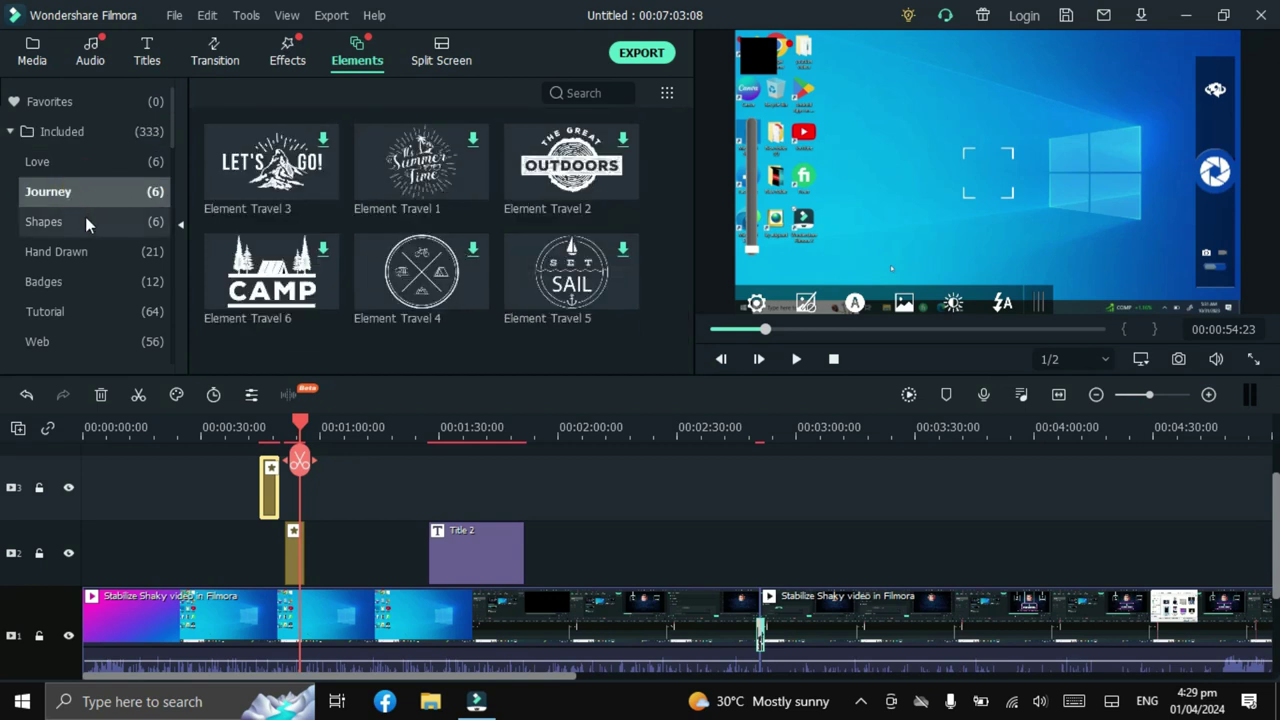
left_click(85, 221)
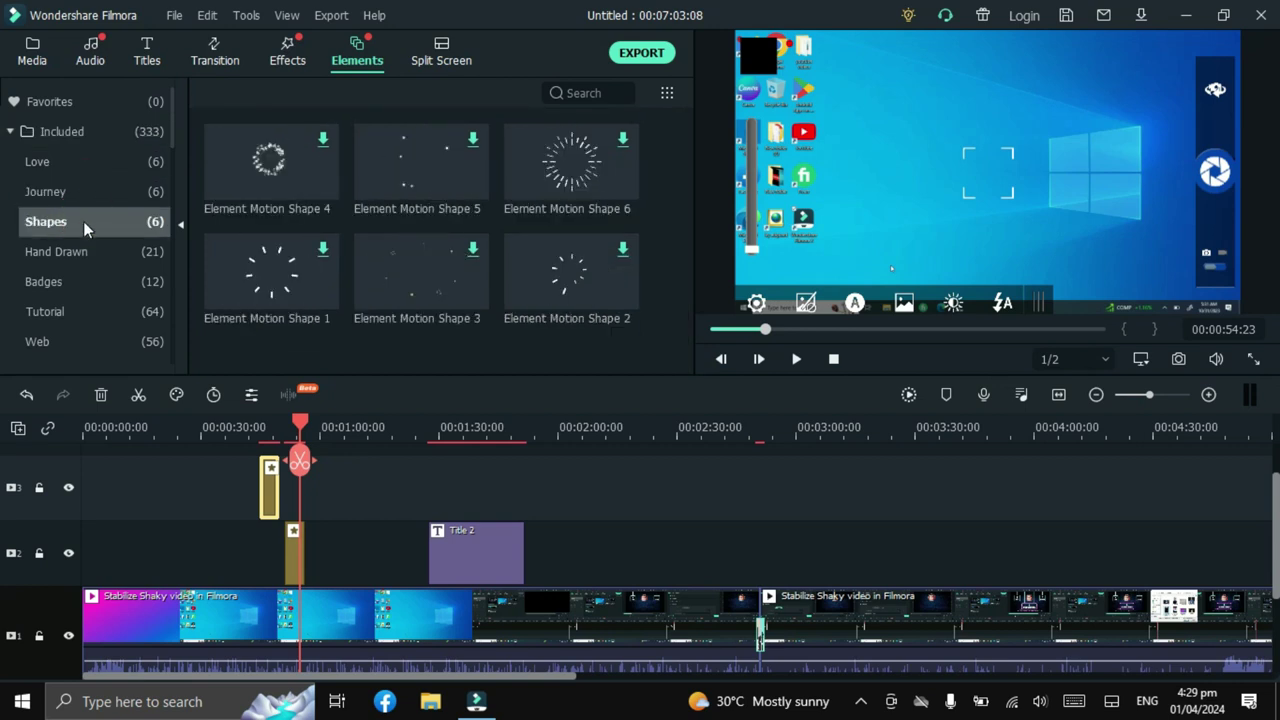
left_click(66, 311)
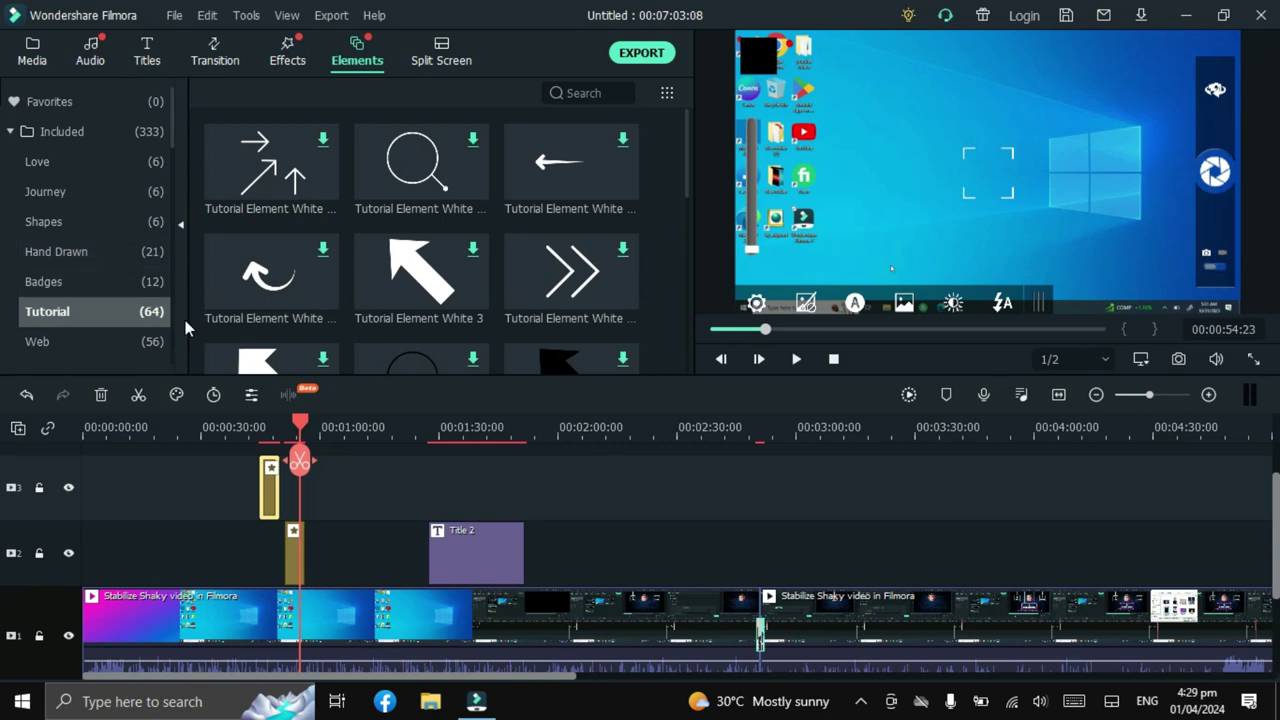
Add Web Element Circle 05 from the Web elements to video track 3 and move it to about 00:02:00.
left_click(114, 353)
mouse_move(323, 293)
left_click(323, 293)
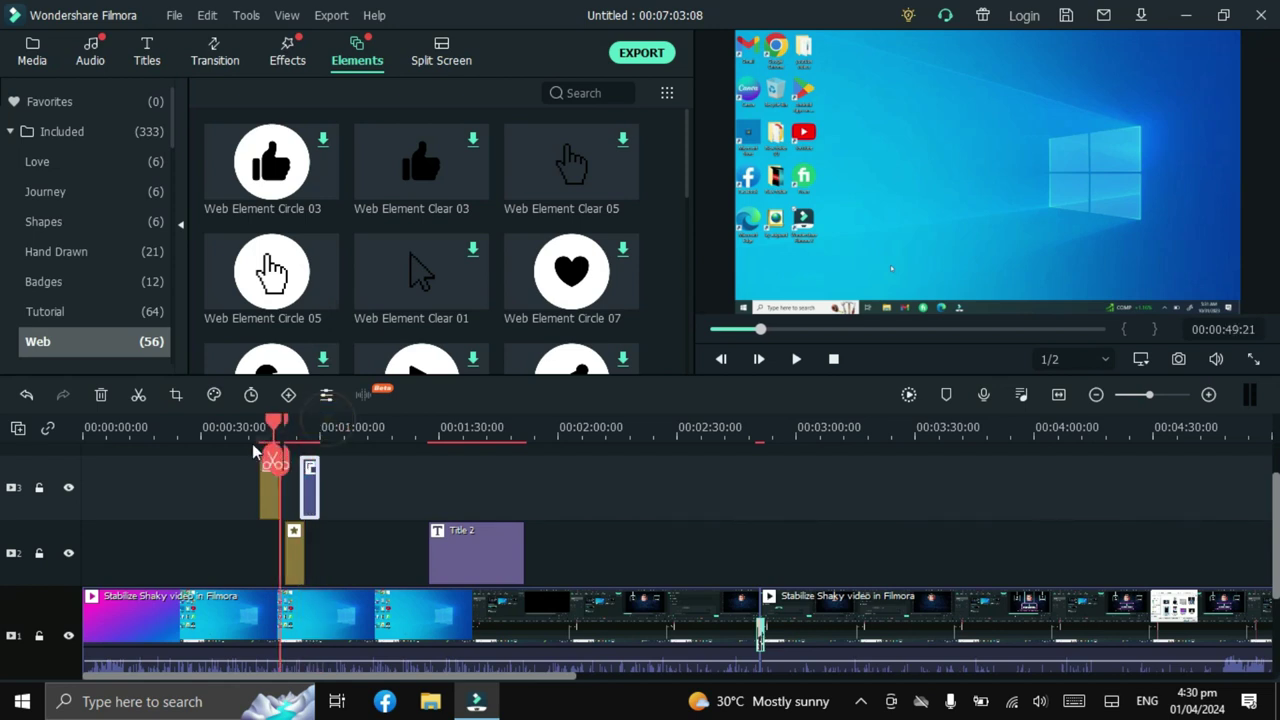
left_click_drag(318, 490, 563, 518)
Play back the video from about 00:01:57 to preview the Web Element Circle 05 clip.
left_click_drag(217, 430, 550, 460)
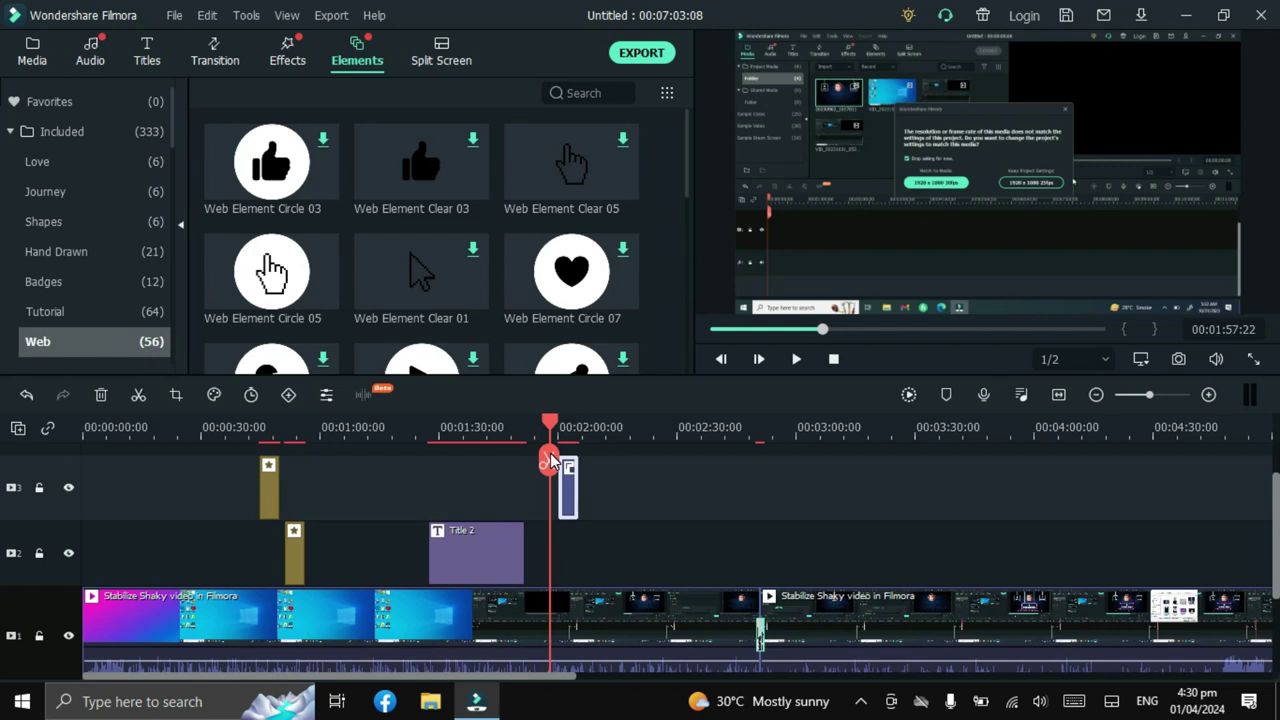
left_click(796, 362)
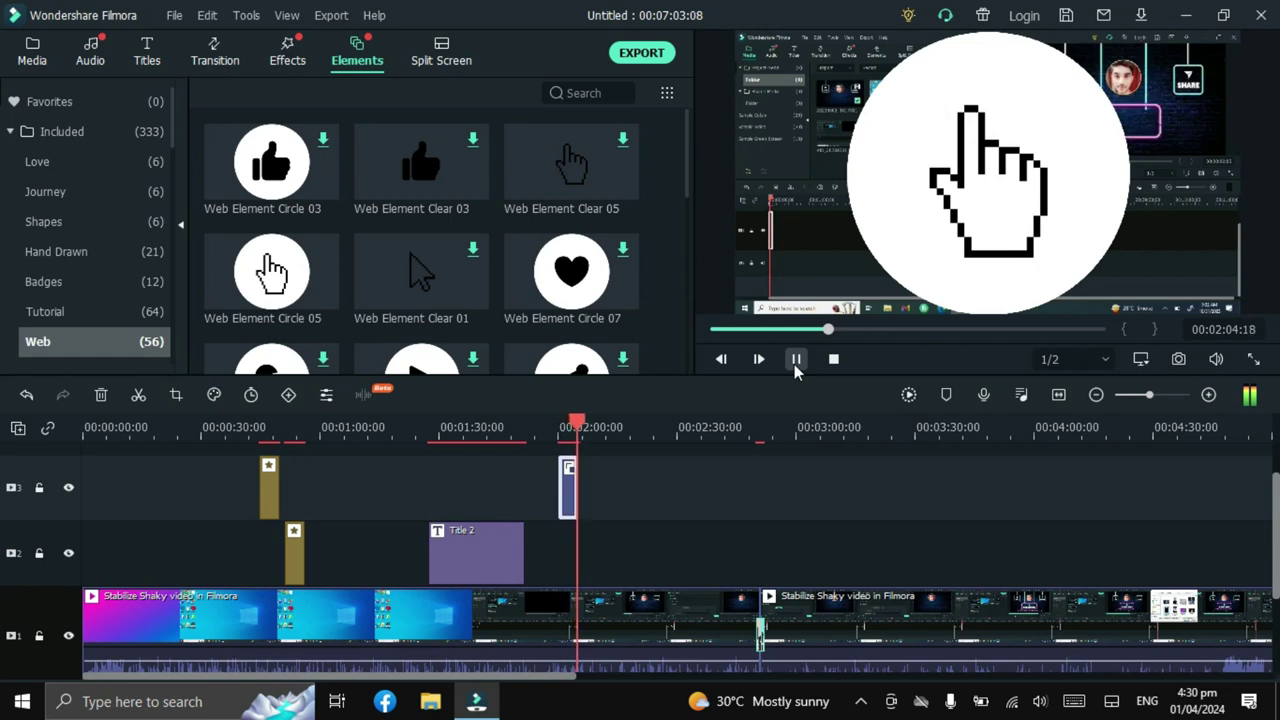
left_click(799, 360)
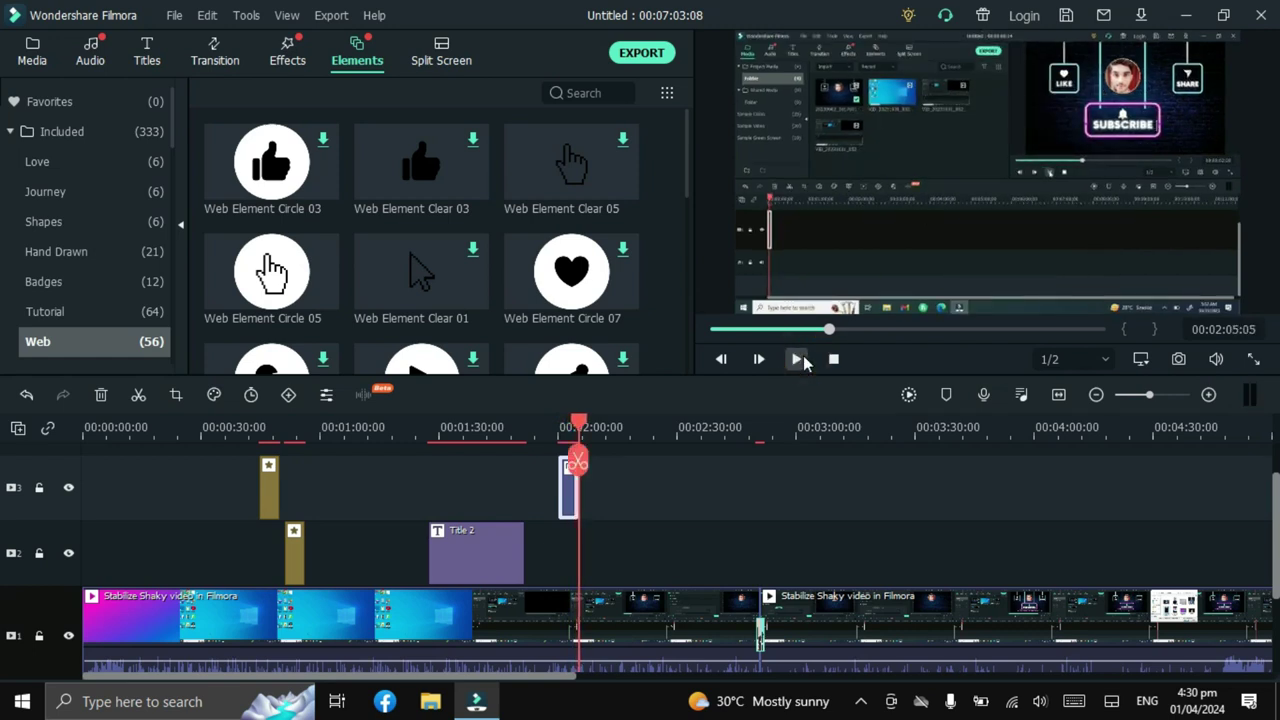
Shrink the Web Element Circle 05 graphic, place it in the lower-right area of the video frame, and play it back.
left_click(567, 484)
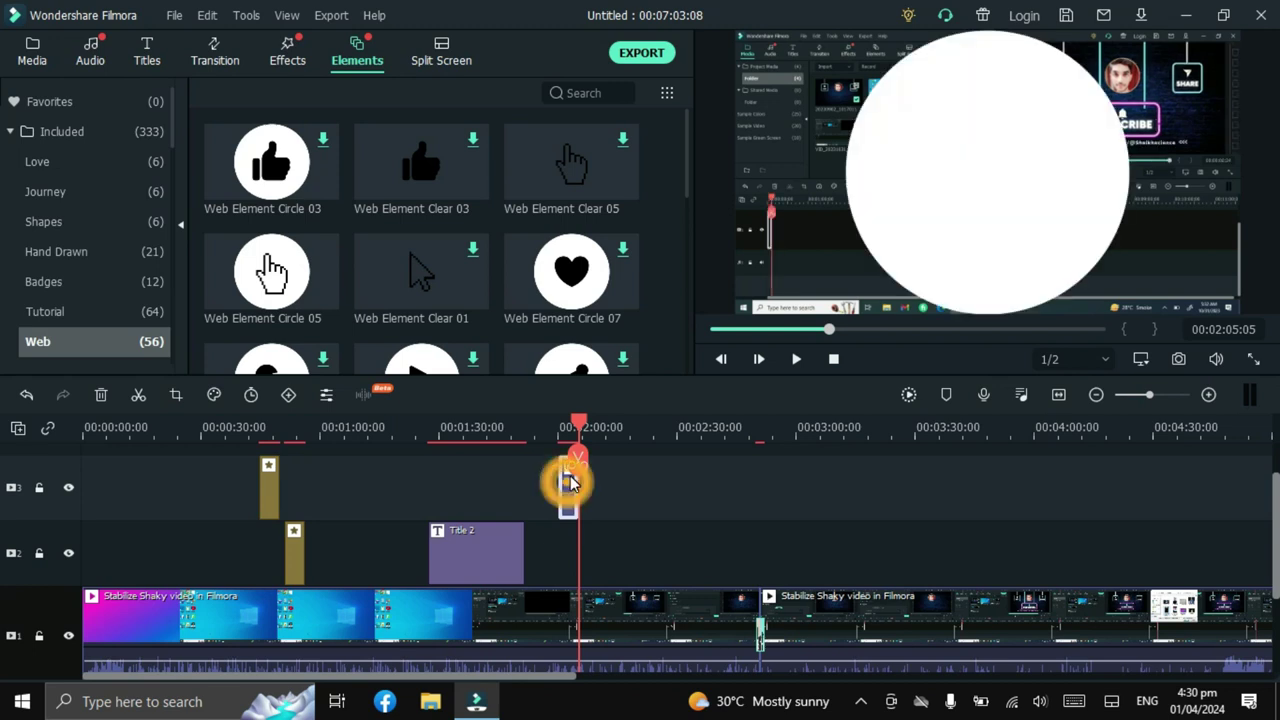
left_click(567, 484)
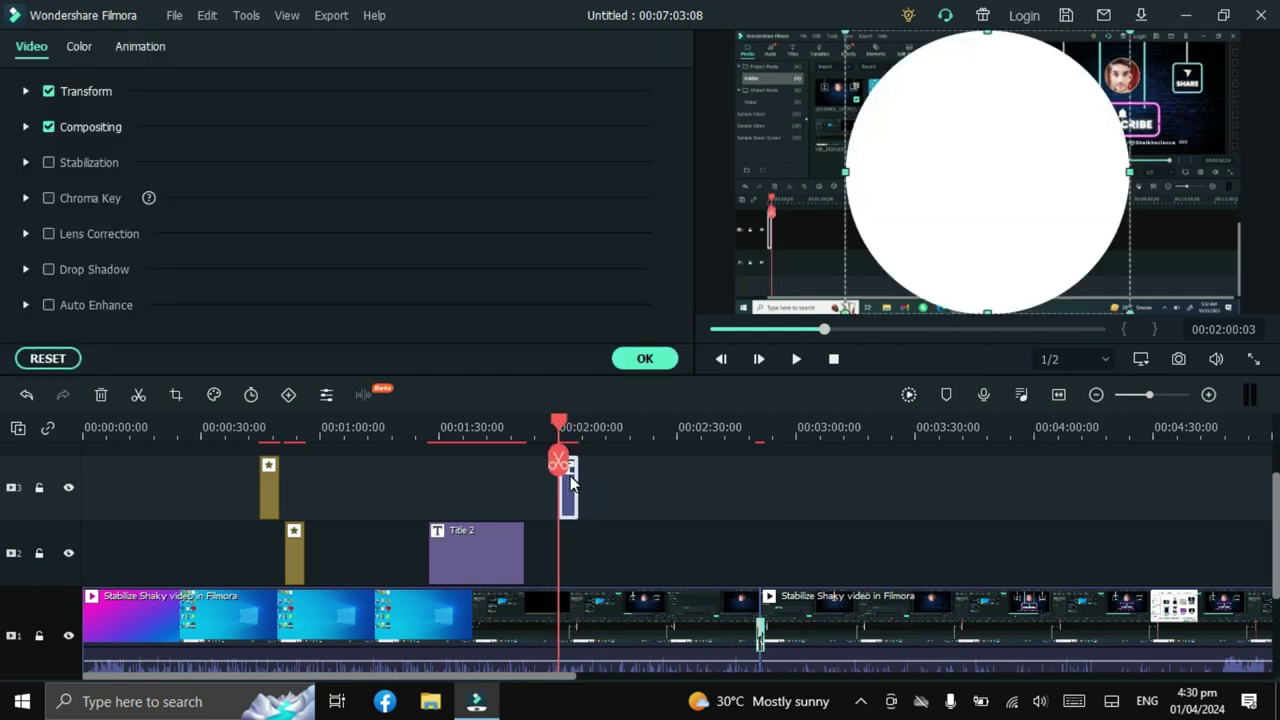
left_click_drag(1130, 32, 972, 352)
left_click_drag(985, 172, 1052, 253)
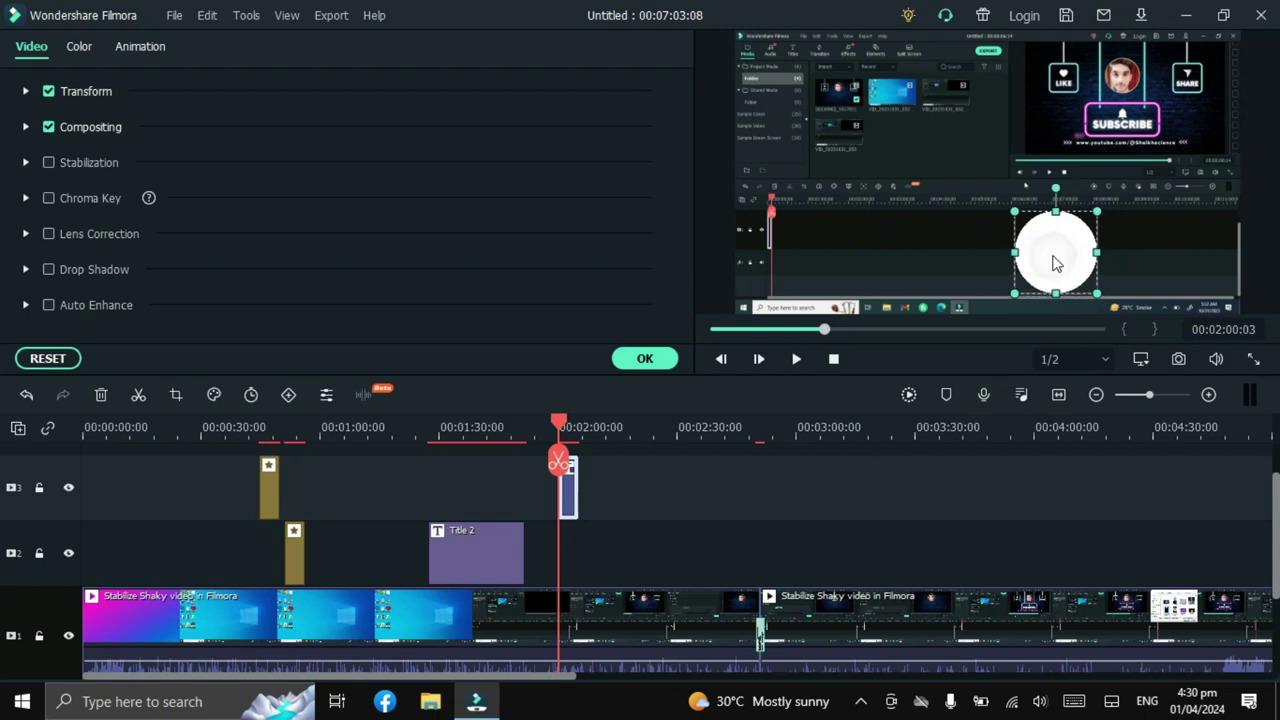
left_click(641, 363)
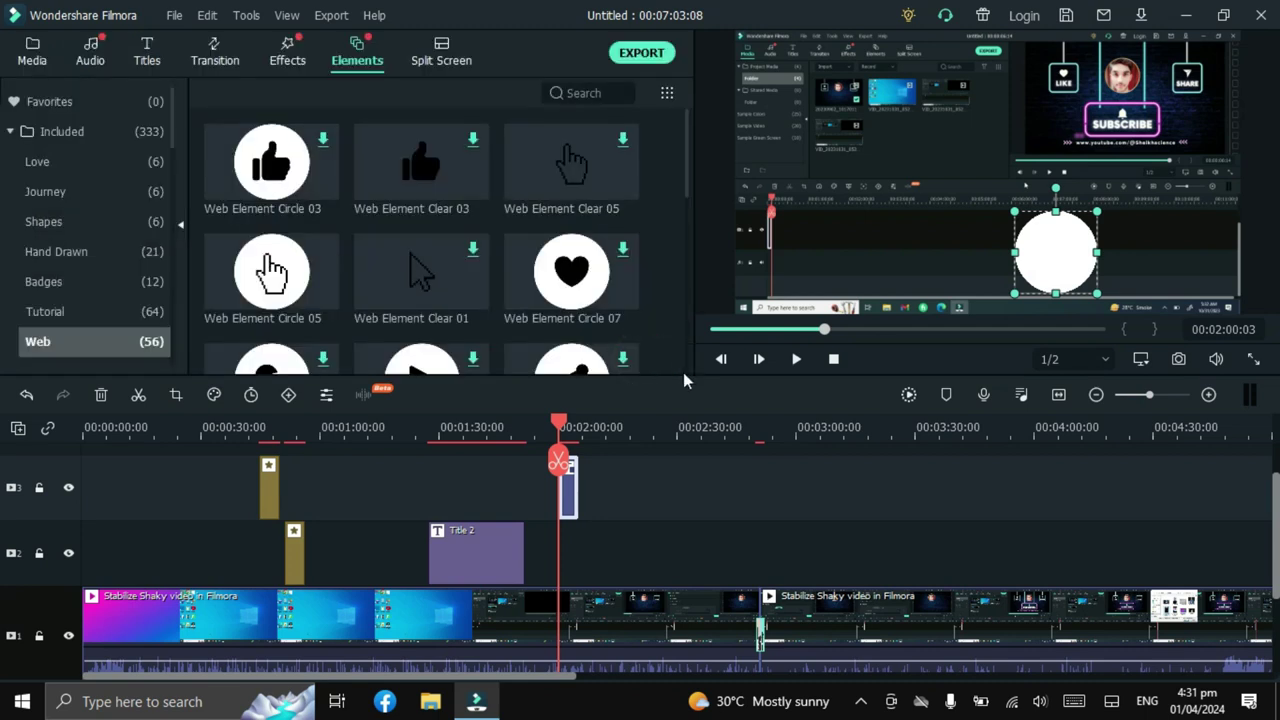
left_click(795, 359)
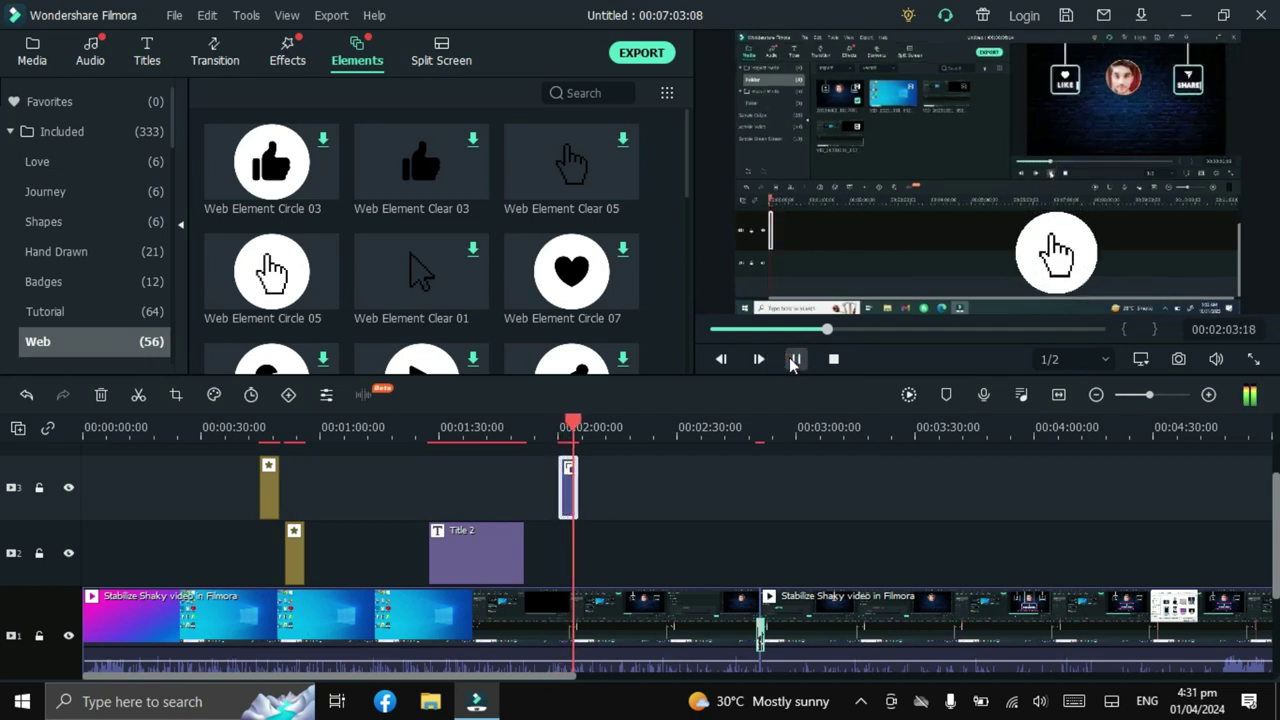
left_click(793, 360)
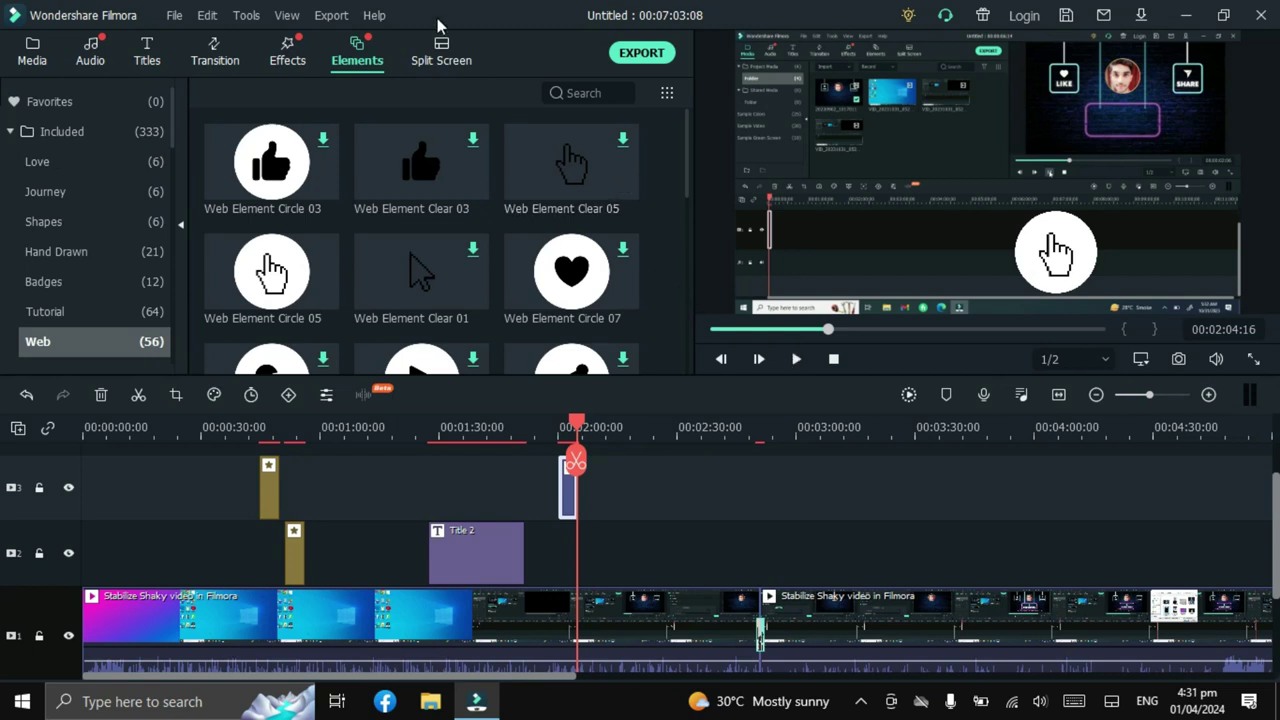
Insert the side-by-side two-pane split screen on video track 1 at about 00:02:04 and preview it.
left_click(437, 46)
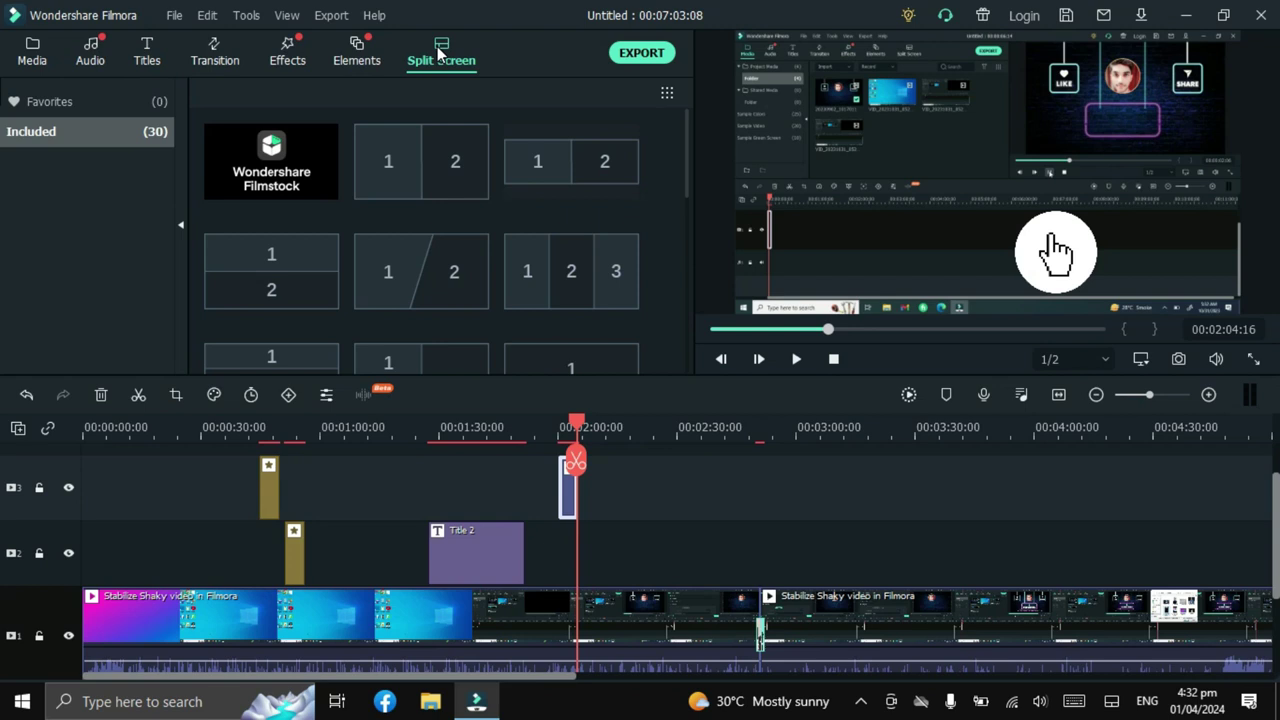
mouse_move(413, 169)
left_click(472, 185)
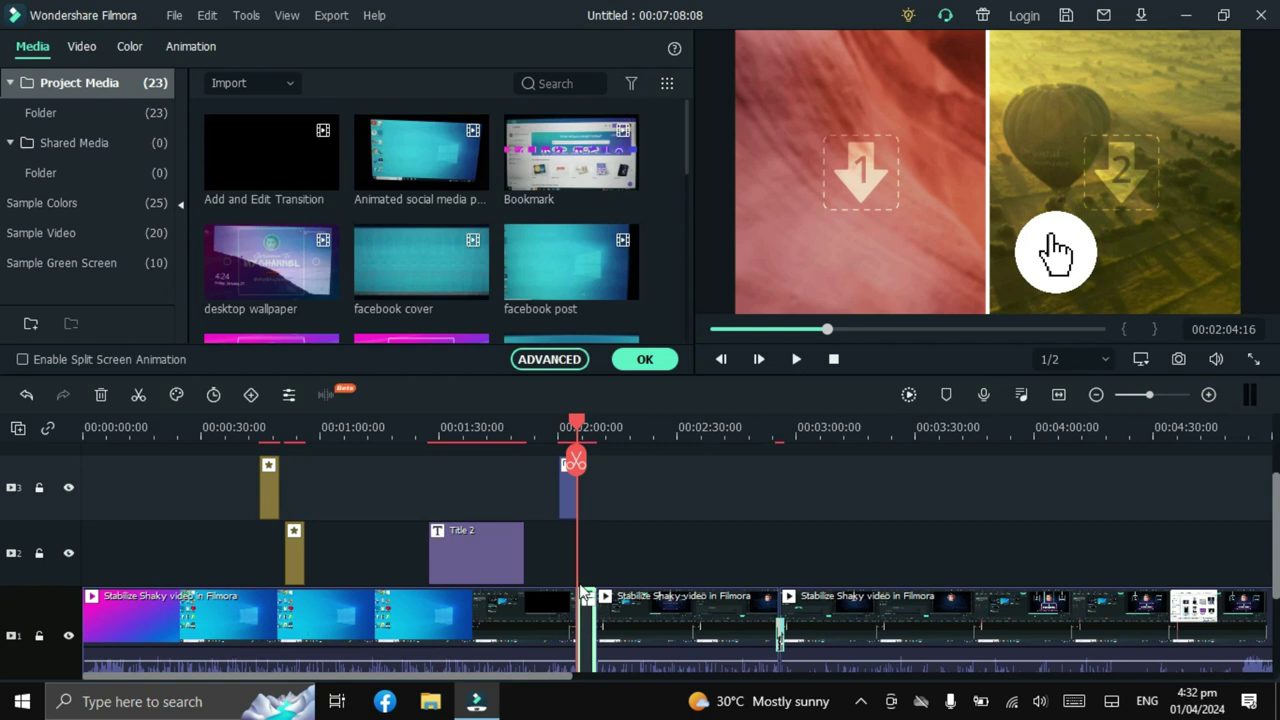
left_click(797, 360)
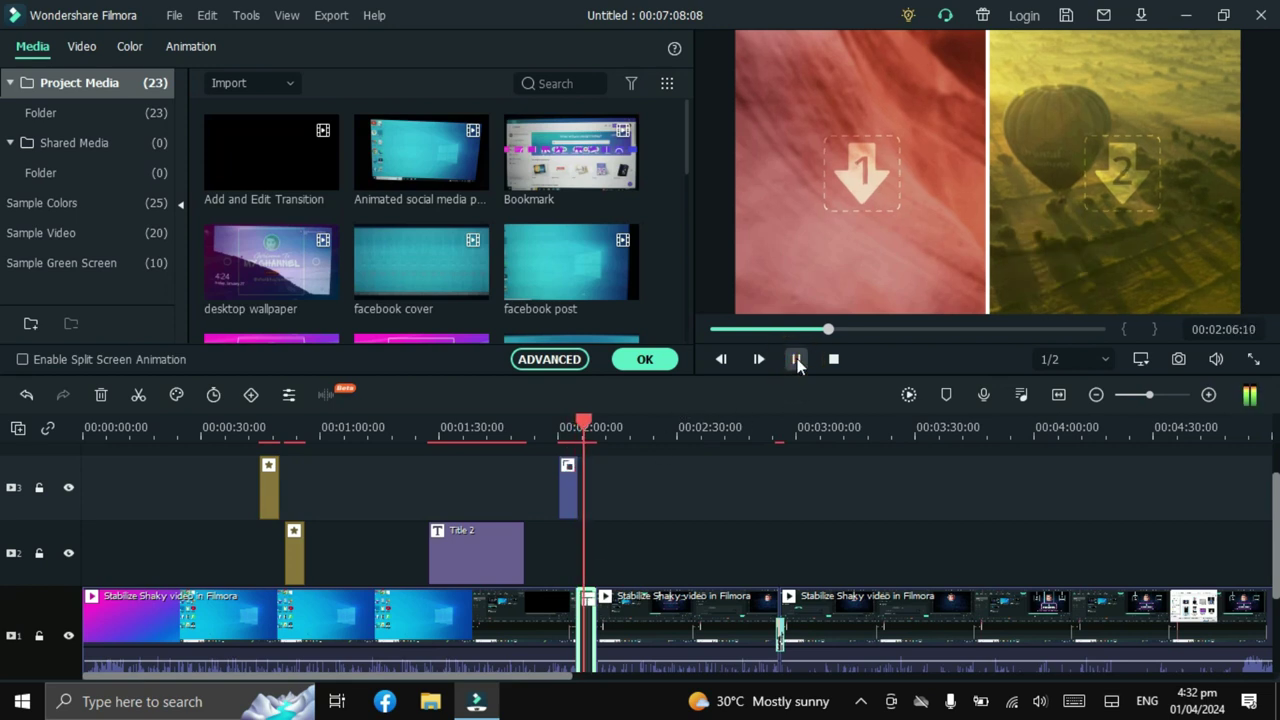
left_click(797, 360)
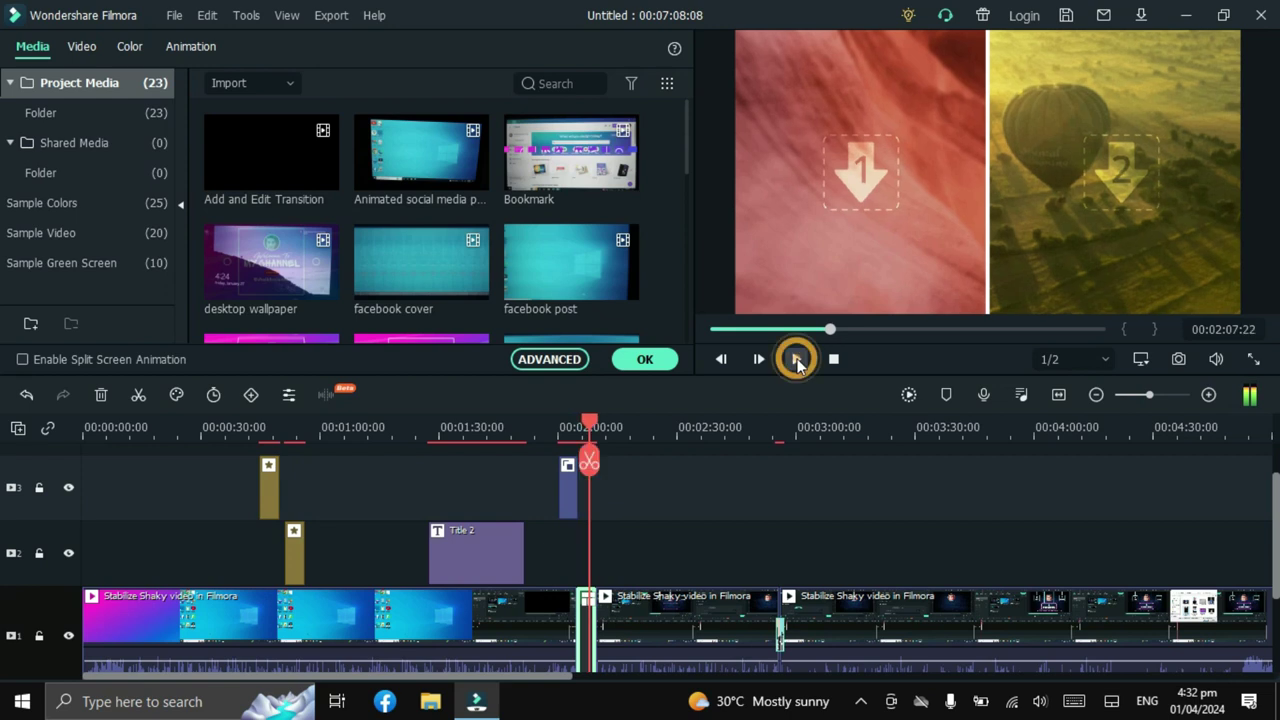
left_click(867, 166)
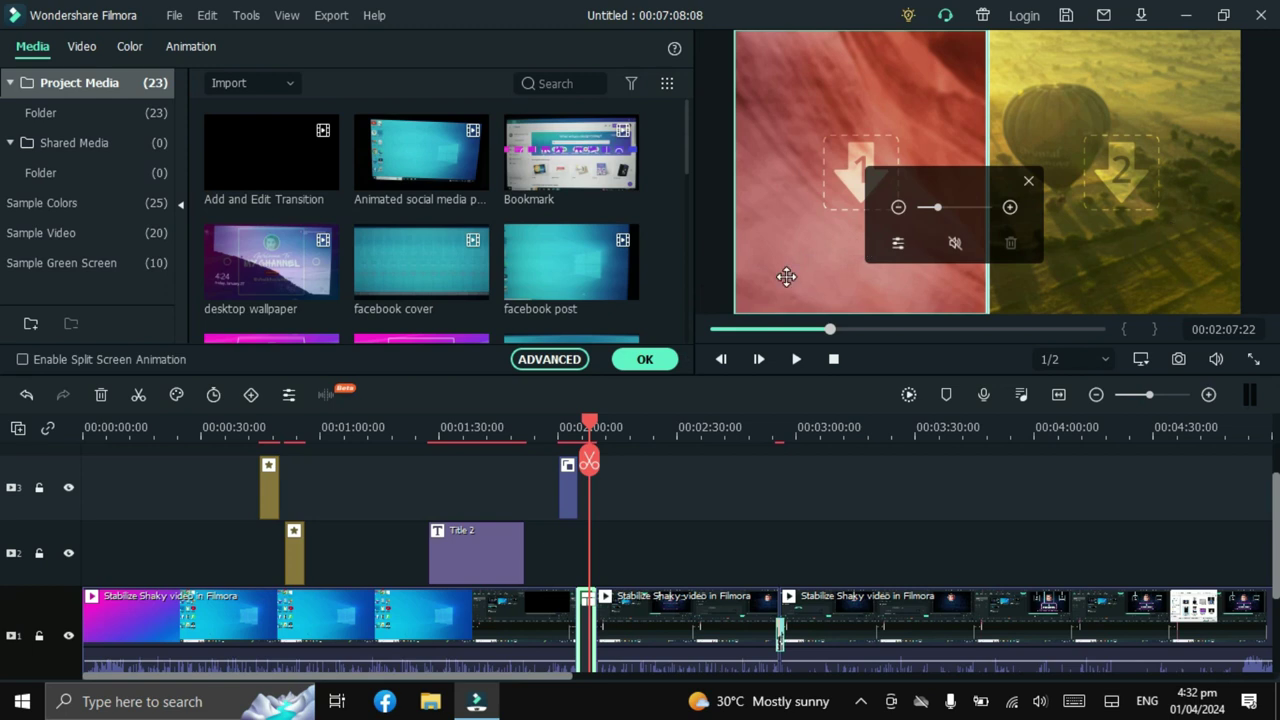
left_click(645, 360)
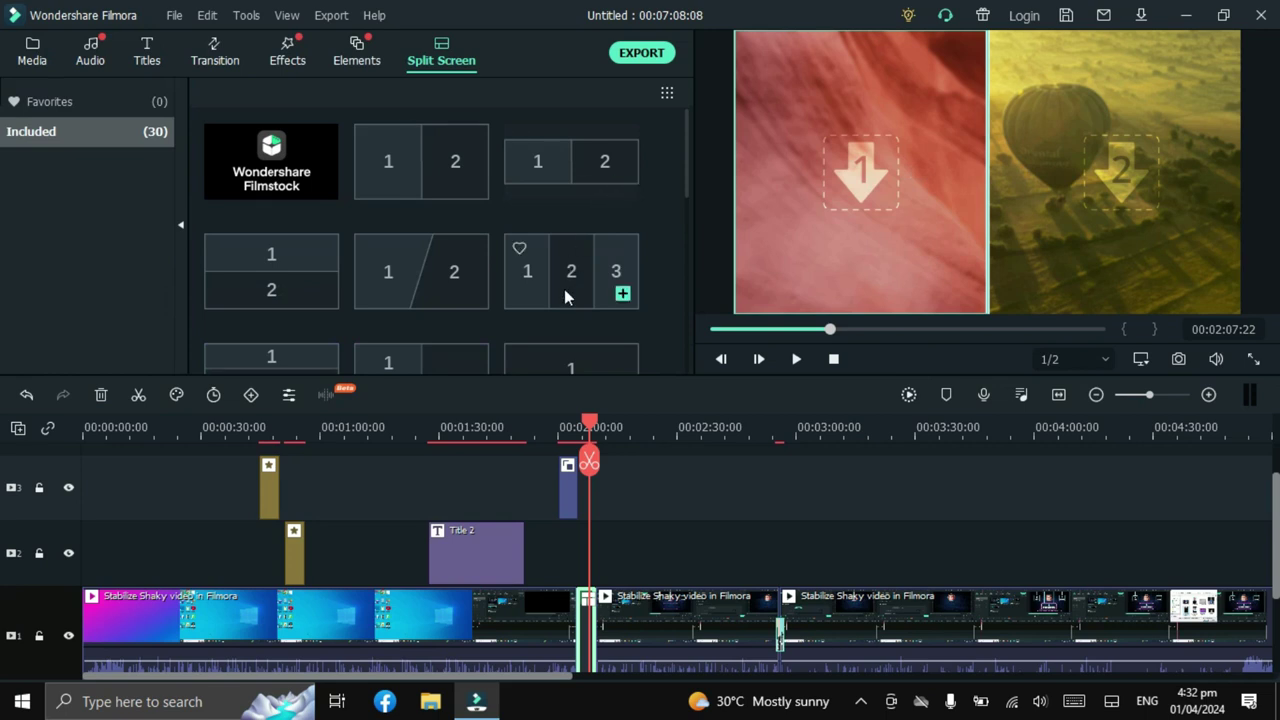
Insert the three-column split screen after the two-pane one and try zooming its first pane out and in.
left_click(623, 294)
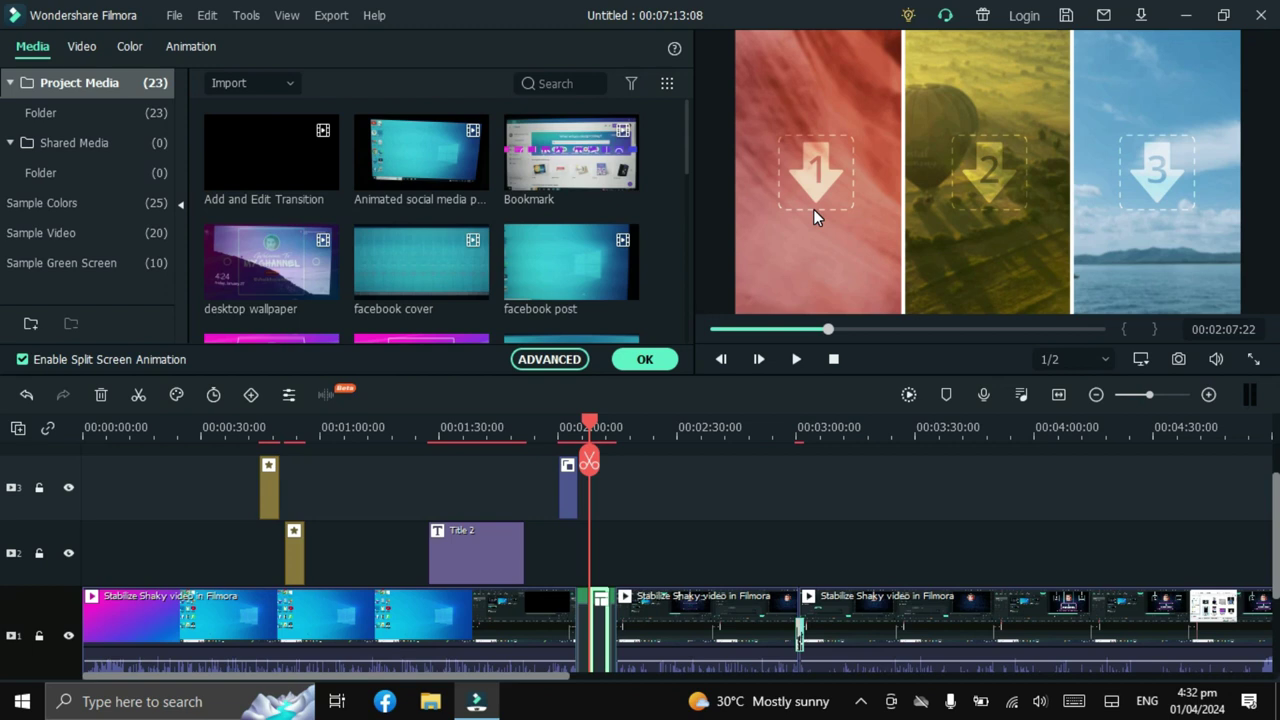
left_click(820, 172)
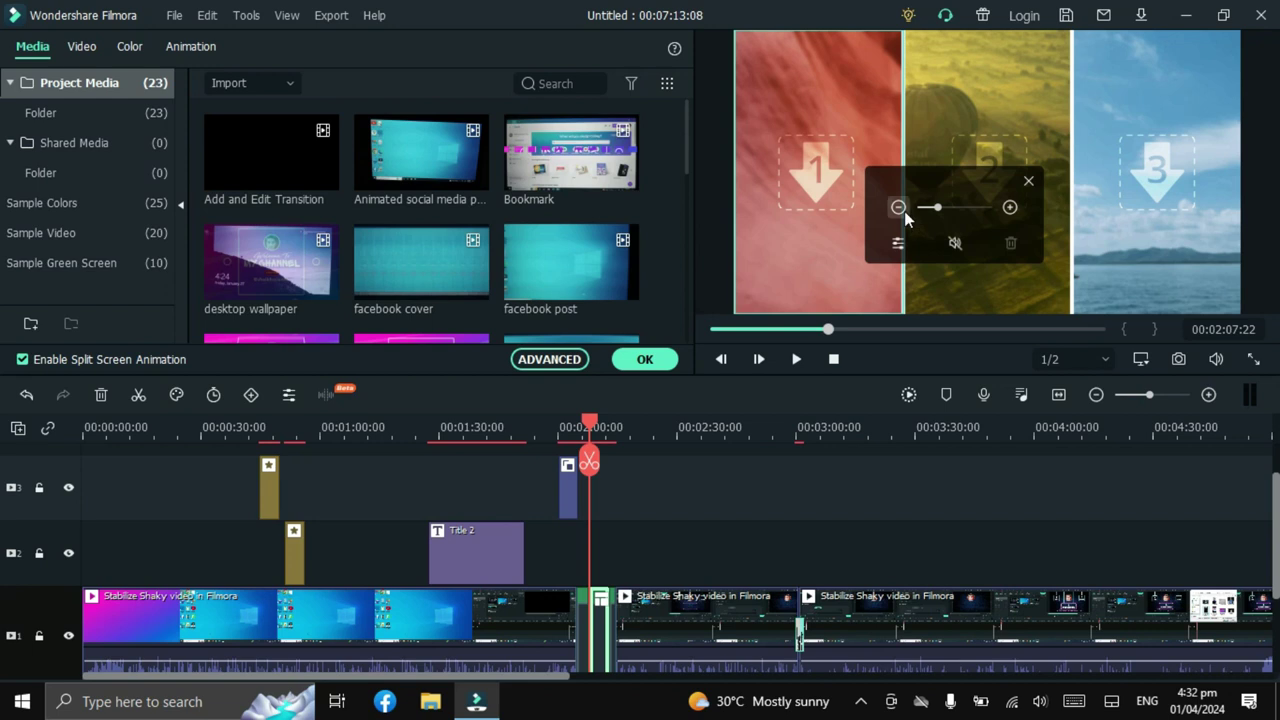
left_click(899, 208)
left_click(899, 208)
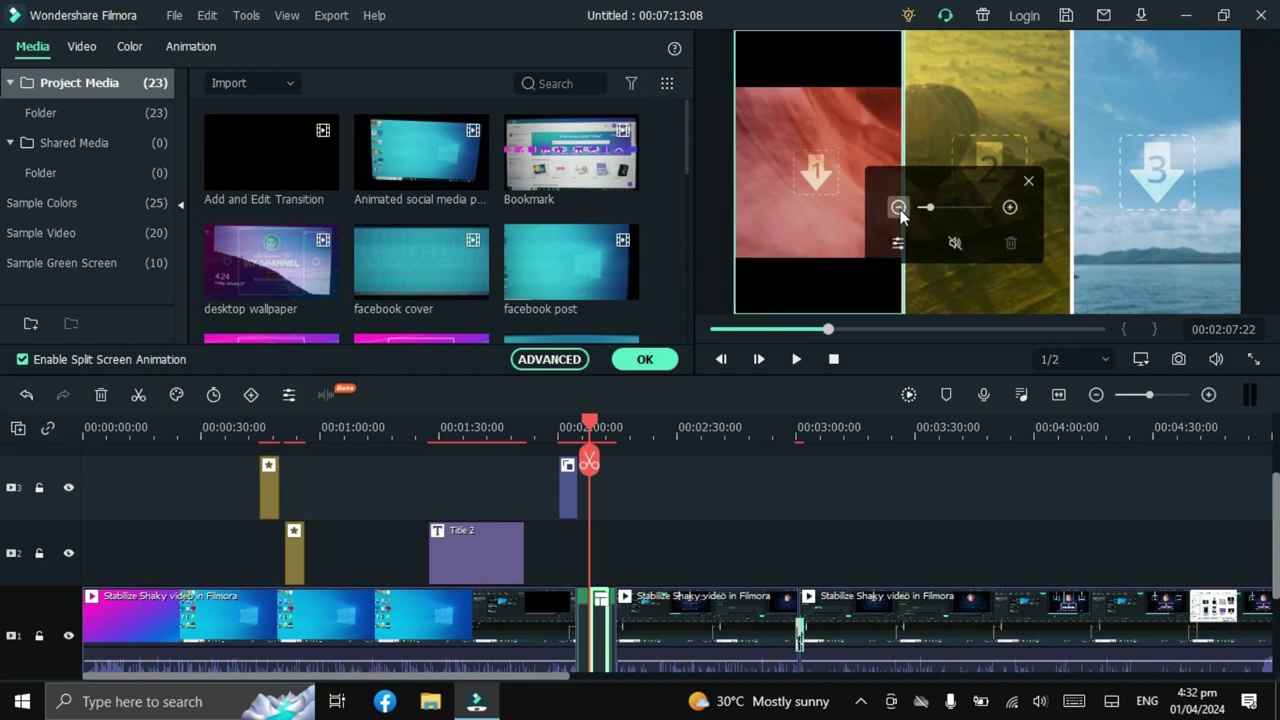
left_click(899, 208)
left_click(1010, 208)
left_click(1010, 208)
left_click(1010, 208)
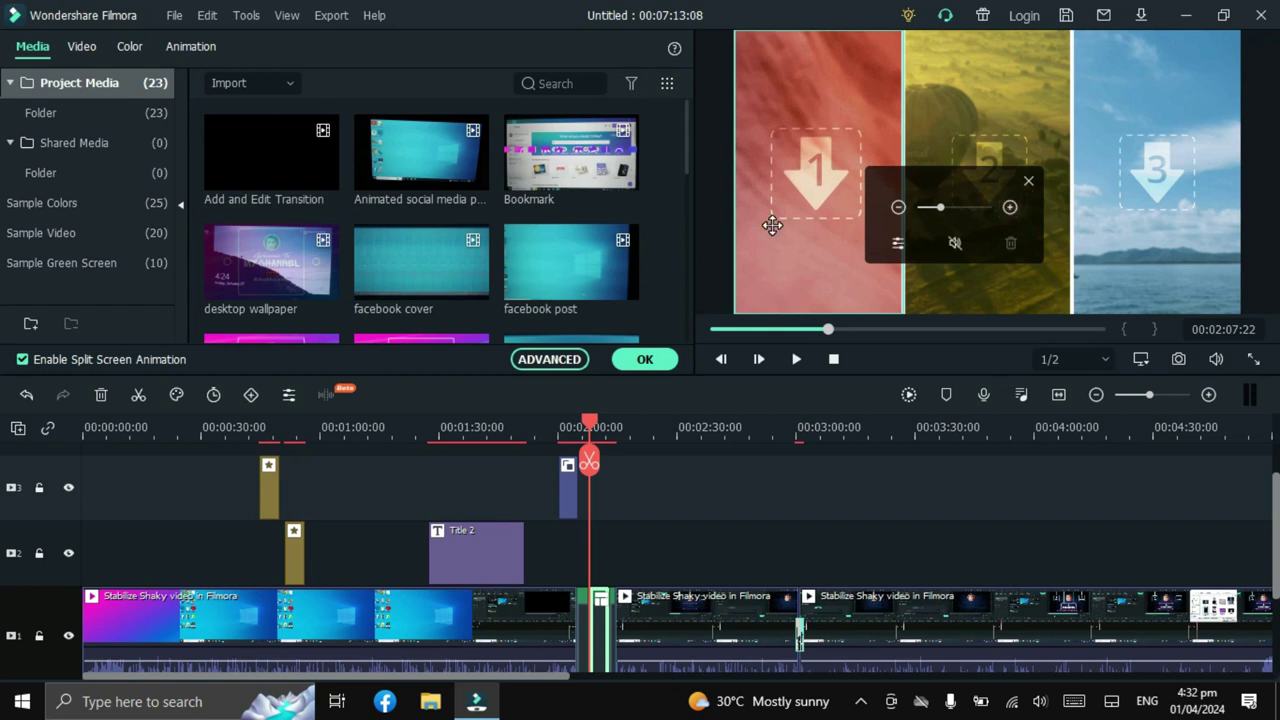
View the Advanced Split Screen Edit options for the first pane and close them without making changes.
left_click(893, 242)
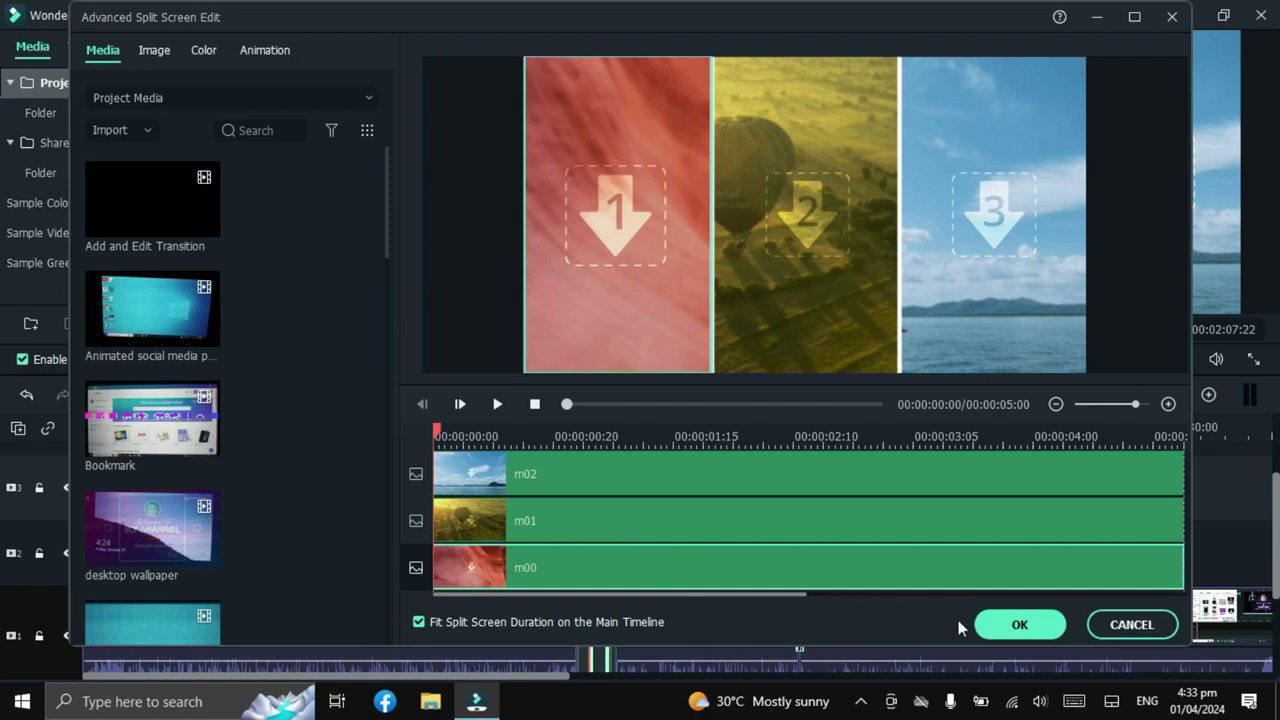
left_click(1139, 626)
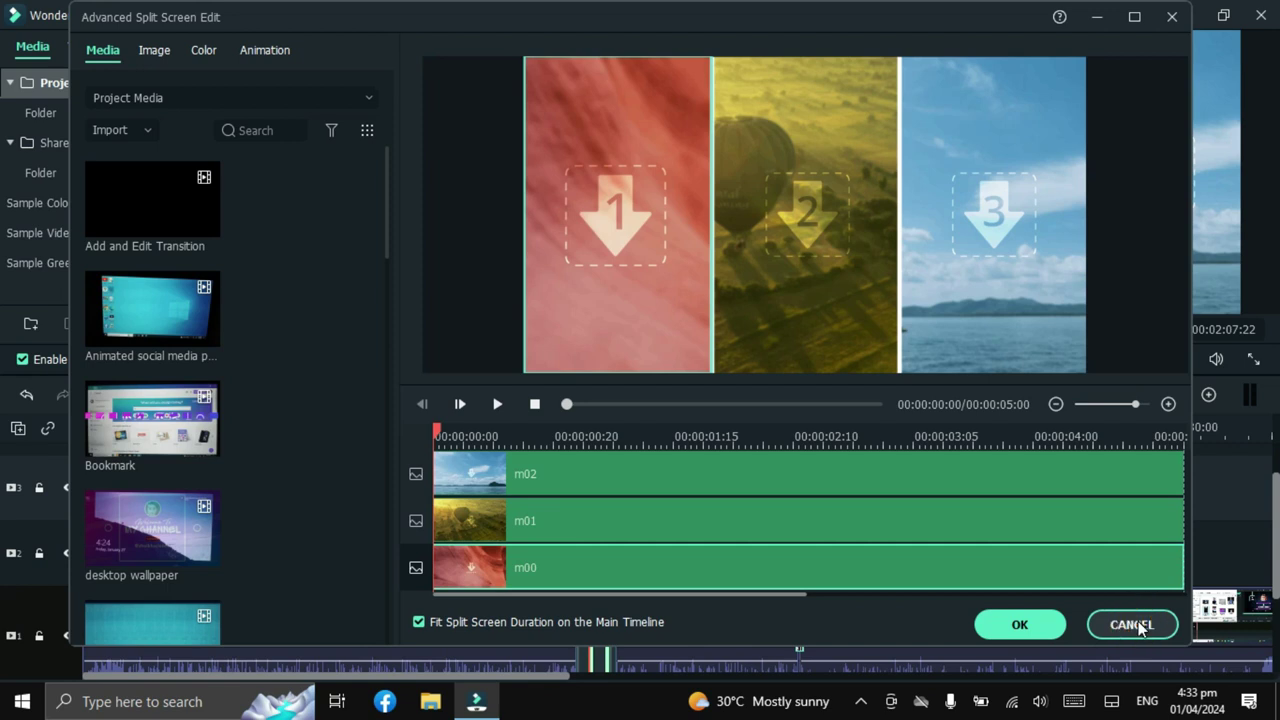
left_click(1139, 626)
left_click(1022, 624)
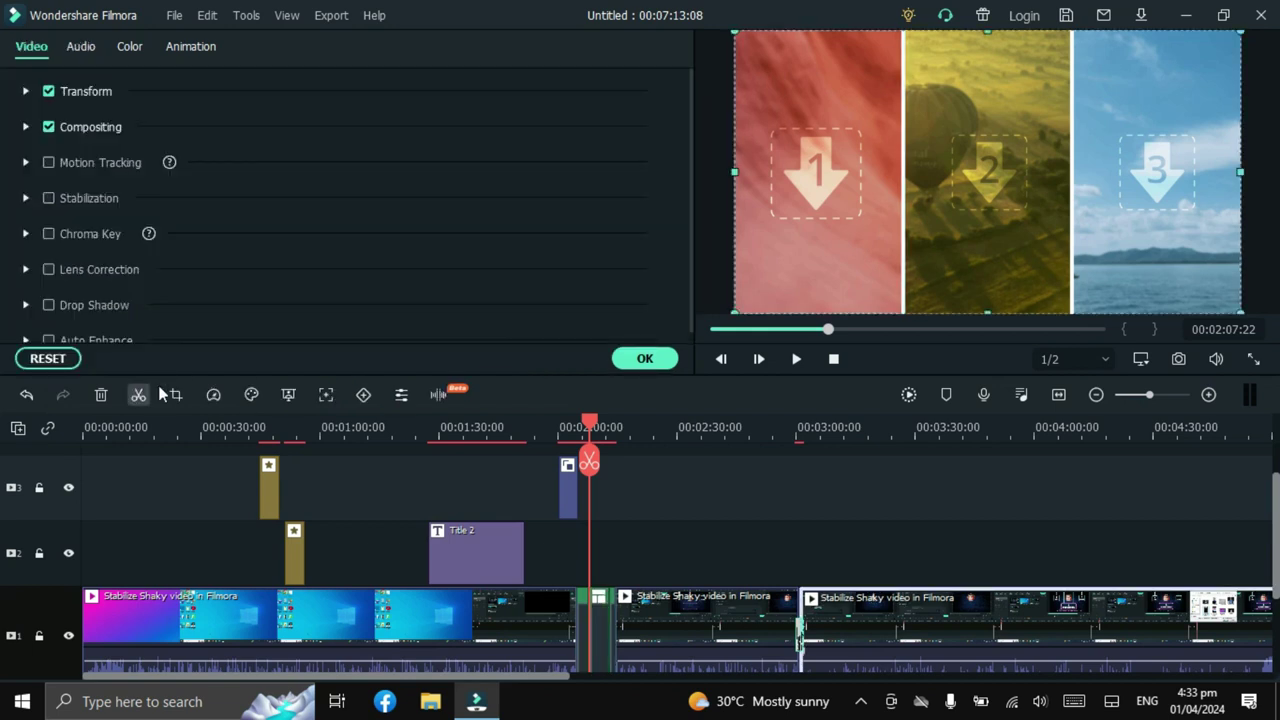
left_click(645, 358)
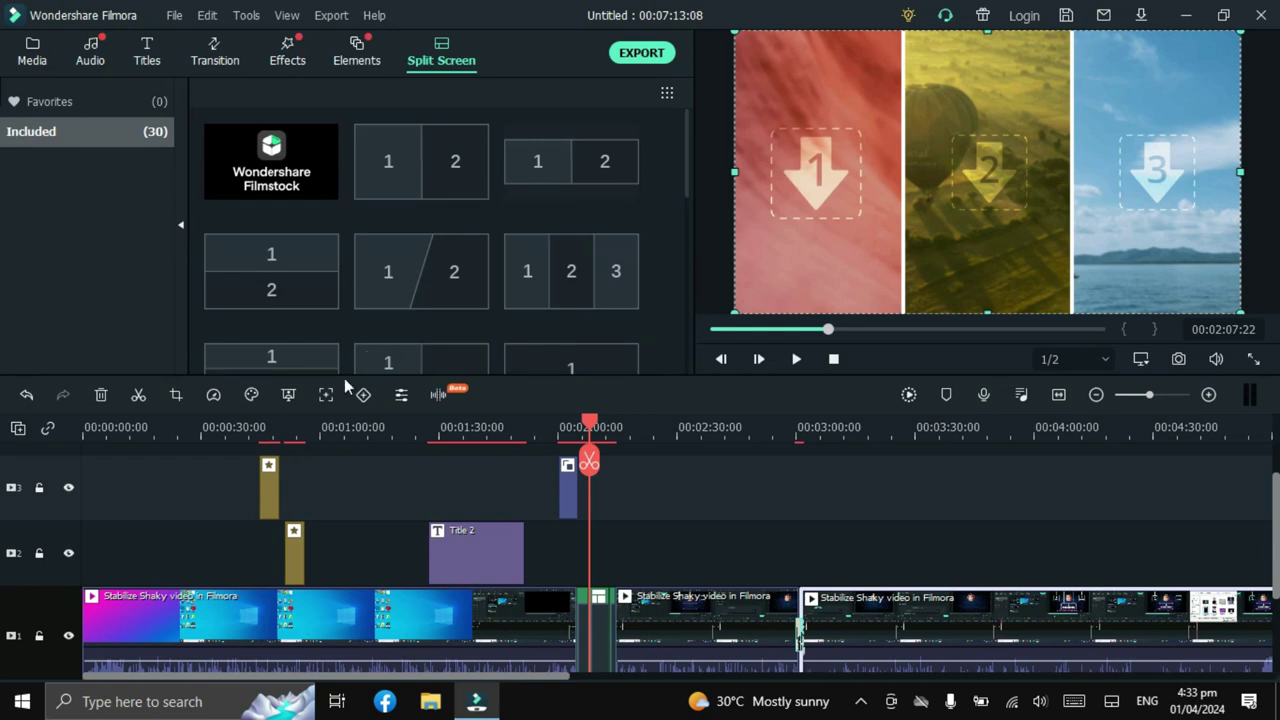
Undo the last zoom changes on the first pane of the three-column split screen.
left_click(26, 396)
left_click(26, 396)
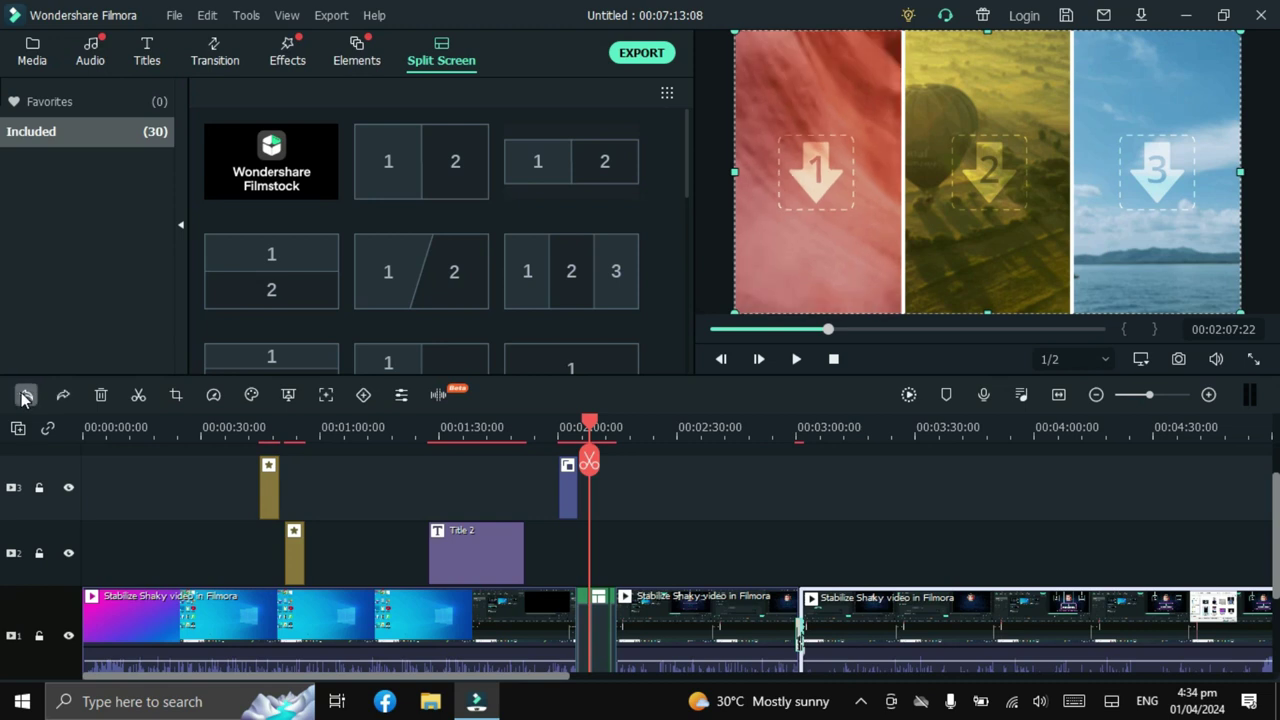
left_click(26, 396)
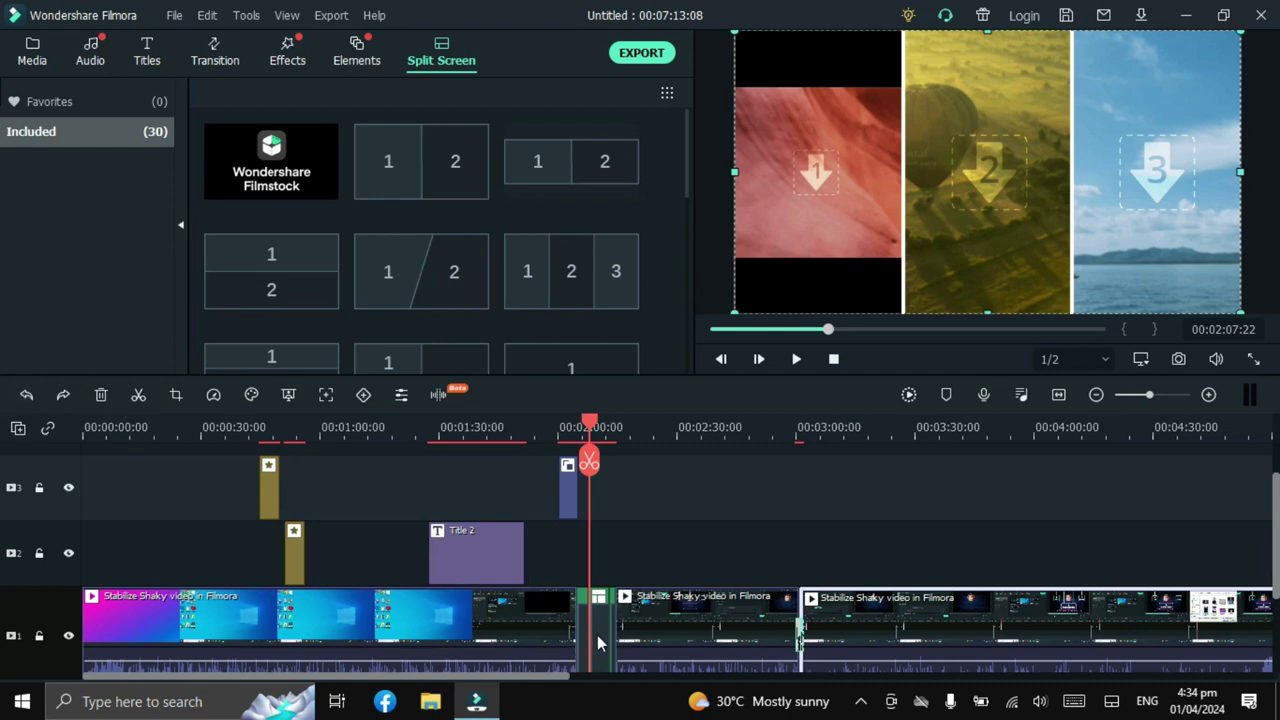
Undo the remaining zoom changes on the first pane and the insertion of both split screens on video track 1.
left_click(26, 395)
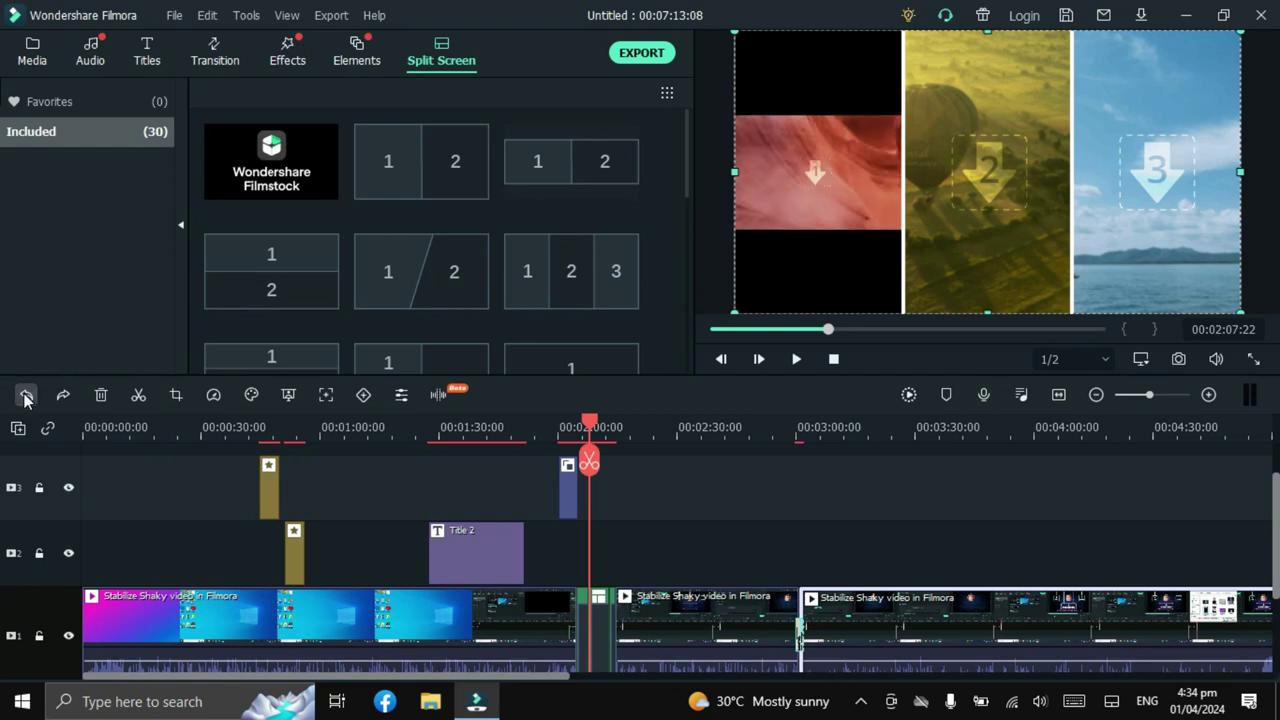
left_click(26, 396)
left_click(26, 396)
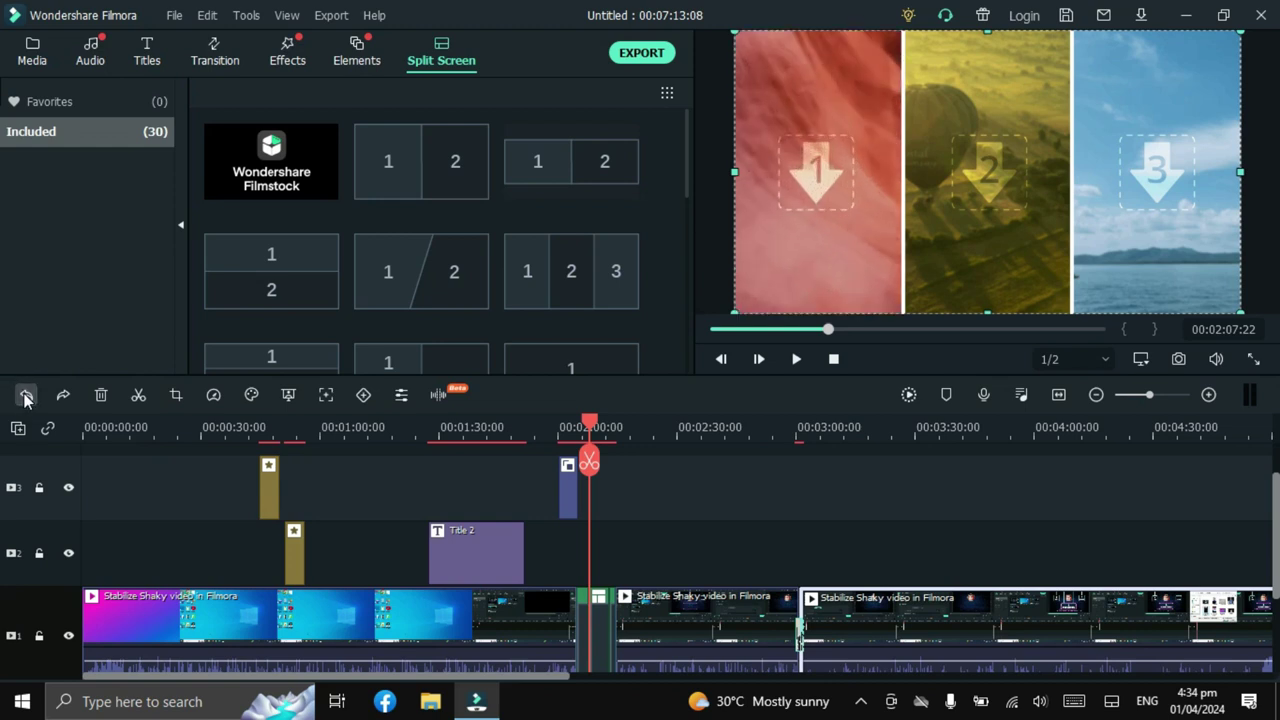
left_click(26, 396)
left_click(26, 396)
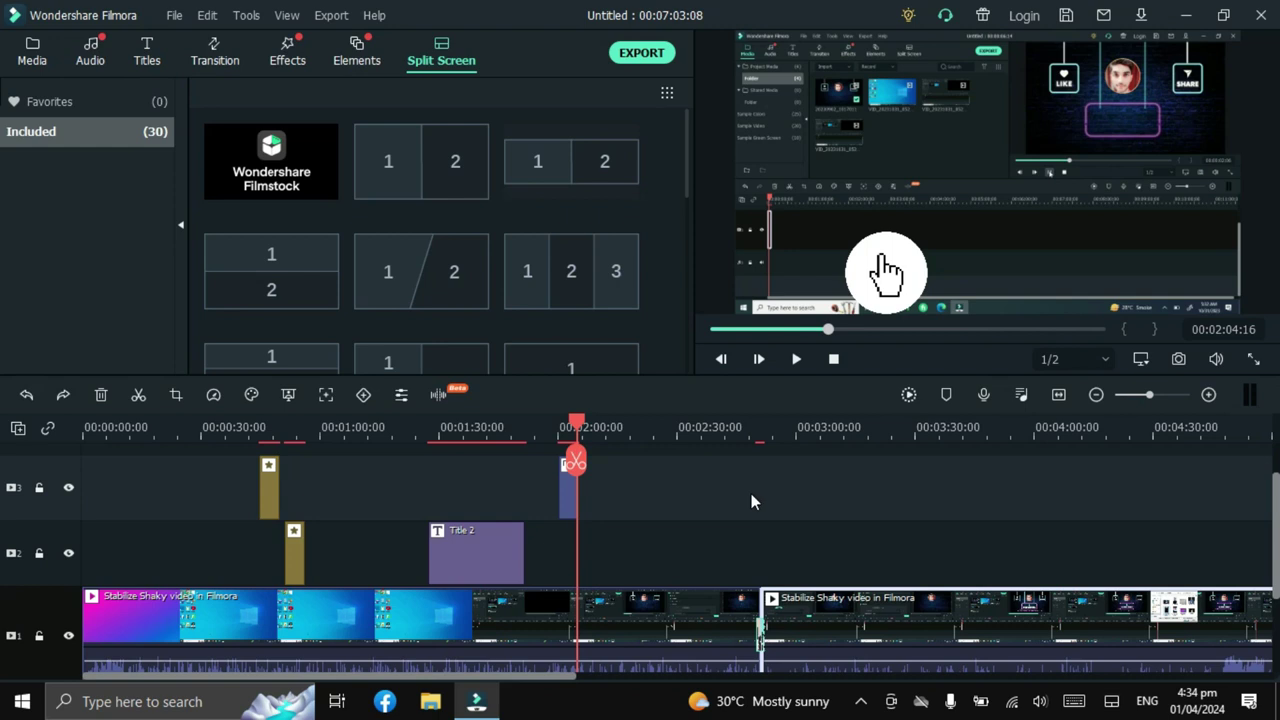
Redo the insertion of the two-pane split screen on video track 1 and undo it again.
left_click(64, 395)
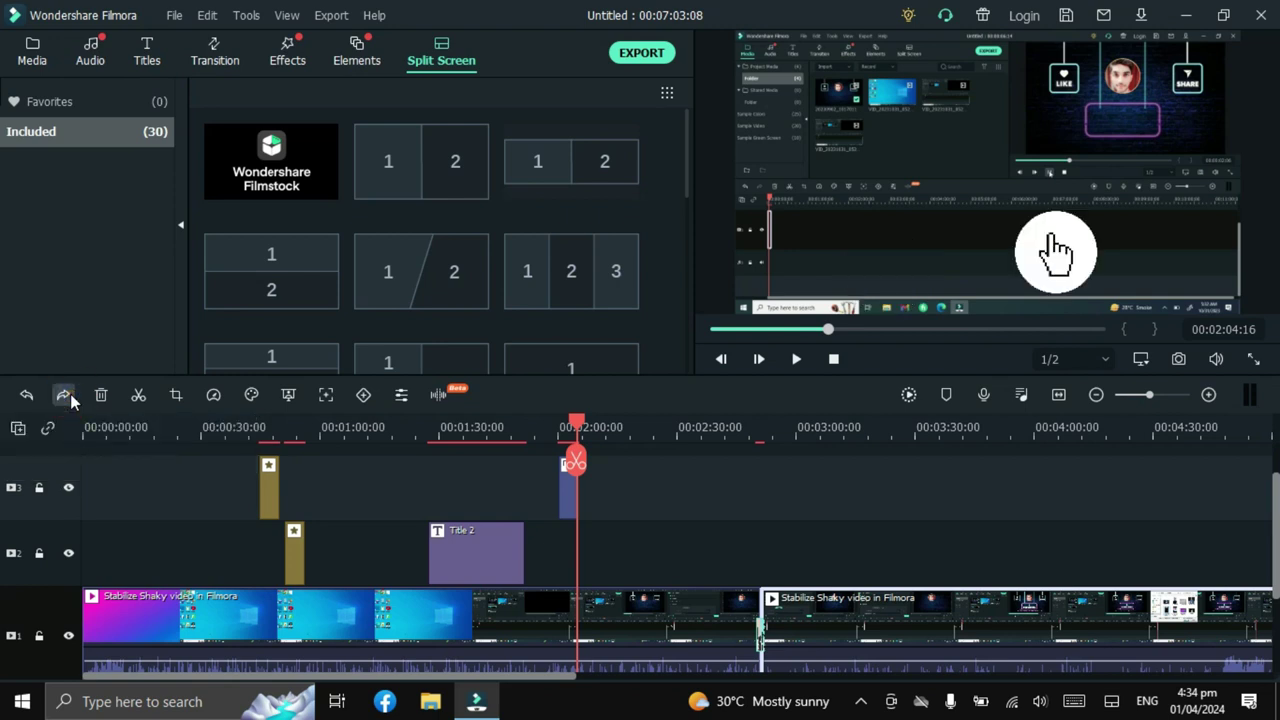
left_click(70, 394)
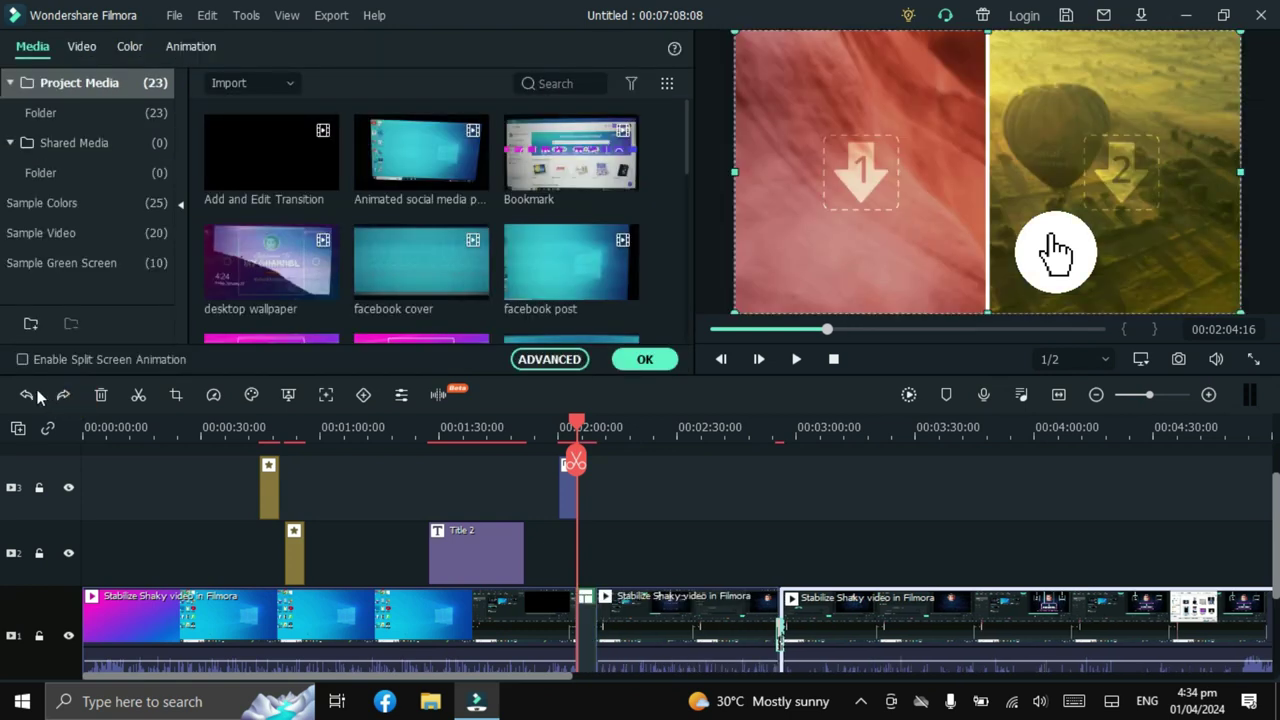
left_click(28, 395)
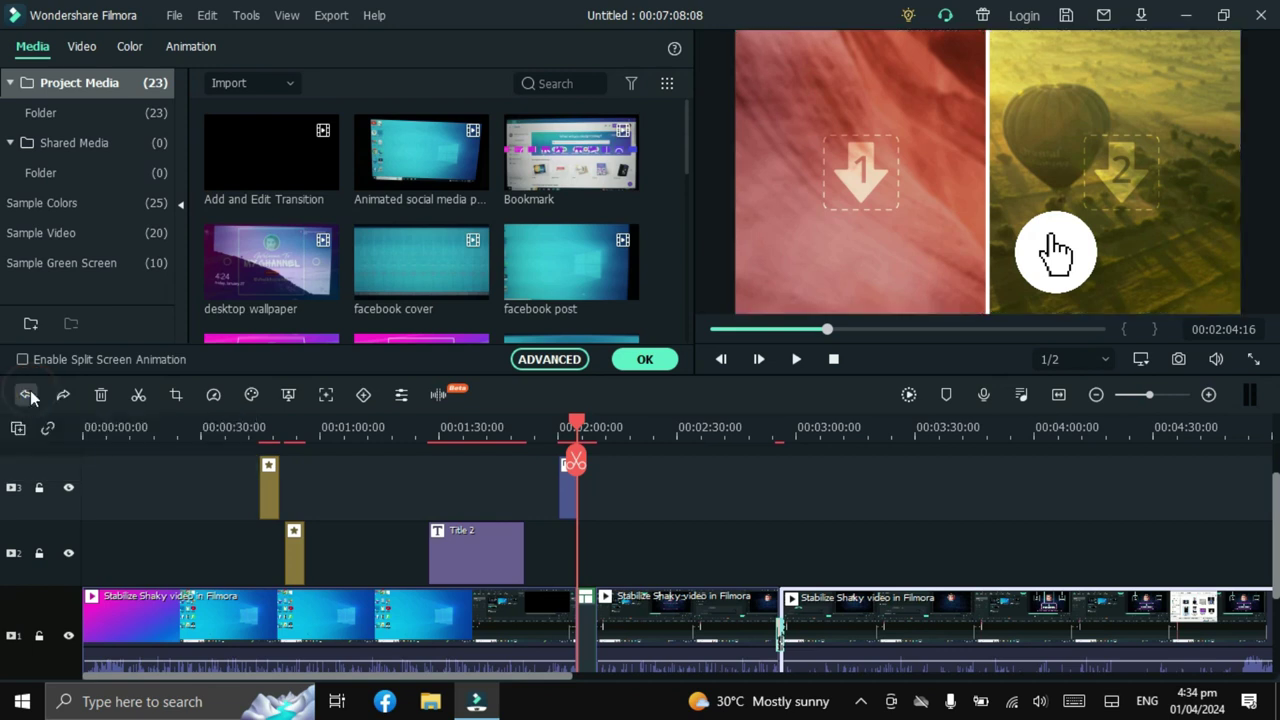
left_click(28, 395)
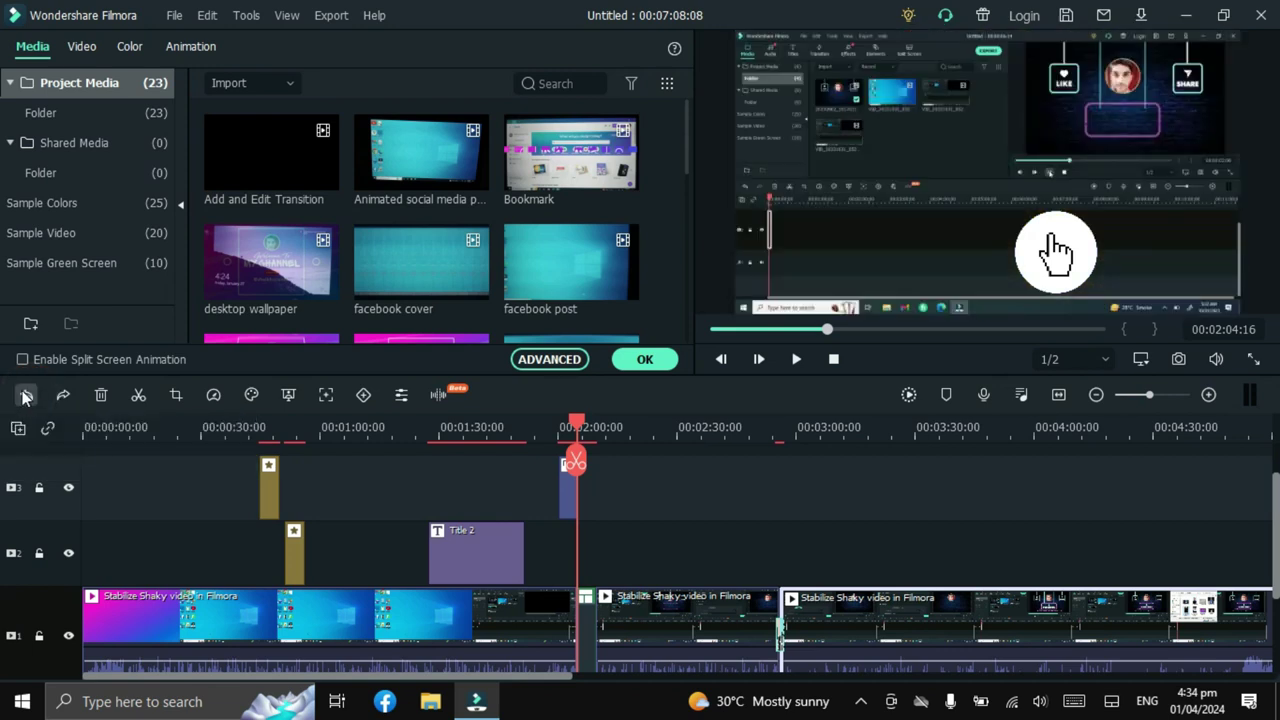
left_click(28, 395)
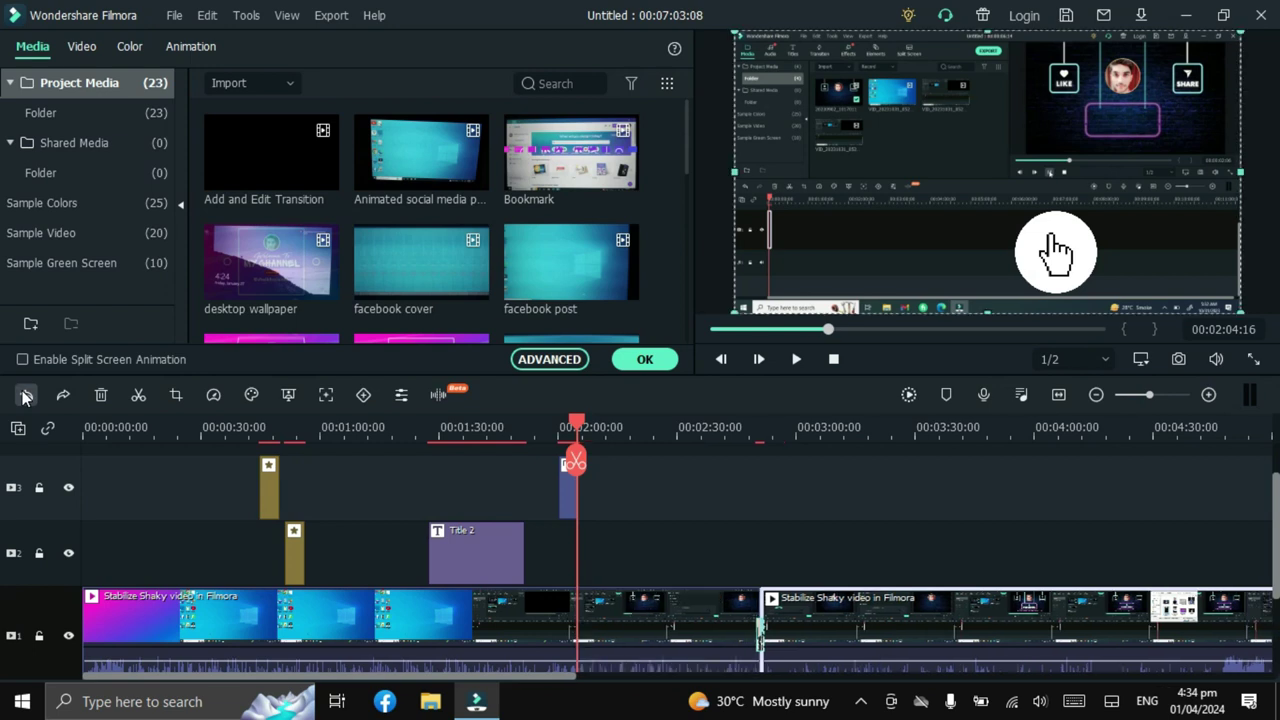
left_click(178, 399)
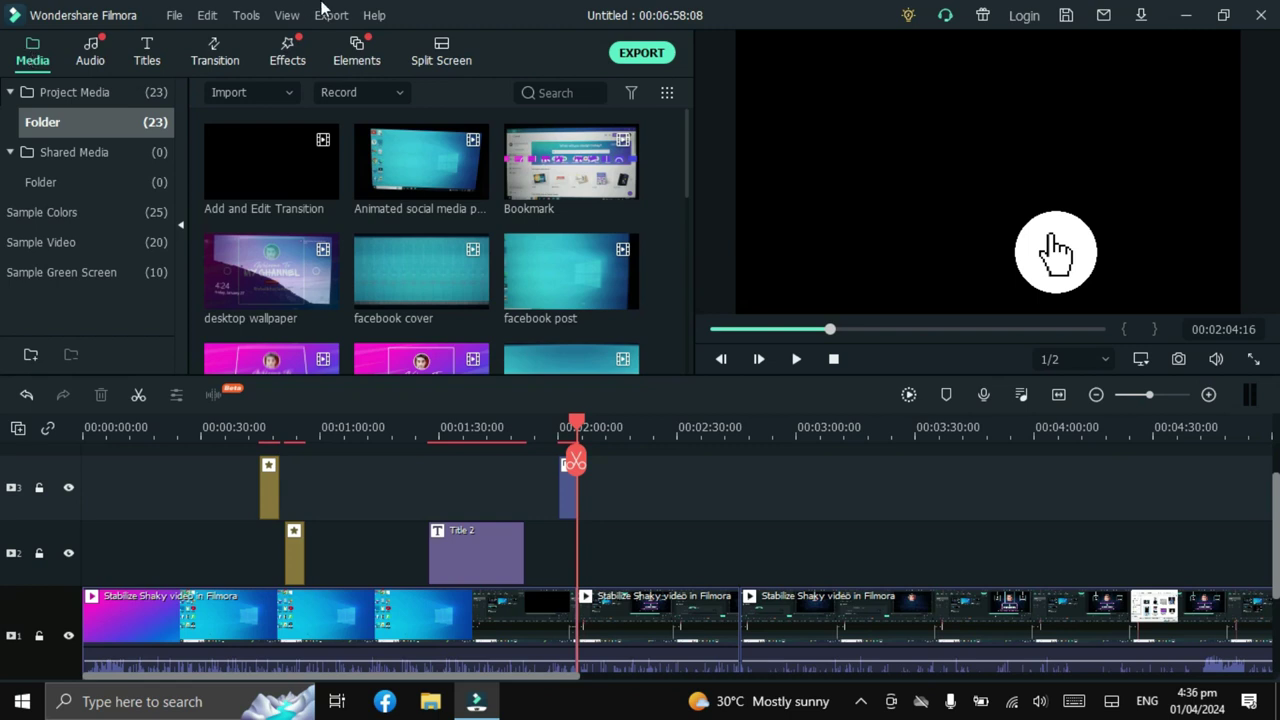
Open the encoding settings for a local MP4 export, compare the quality presets, and apply Good quality.
left_click(638, 50)
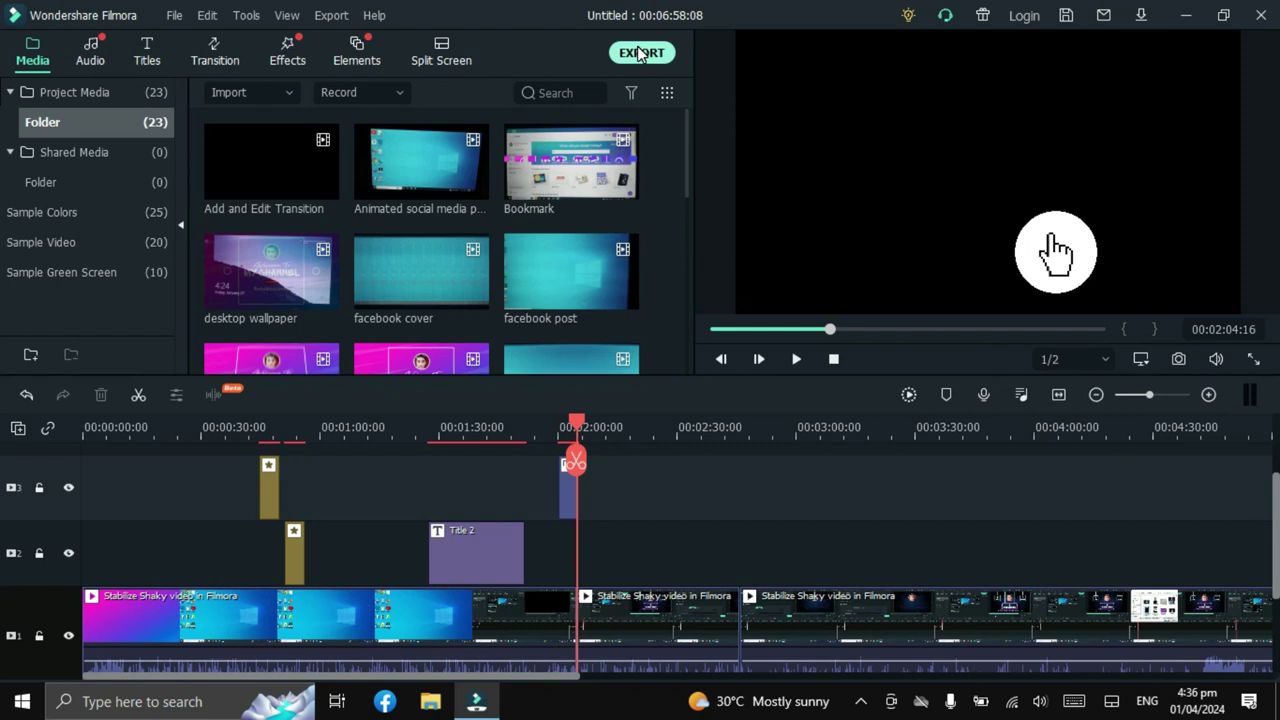
left_click(640, 53)
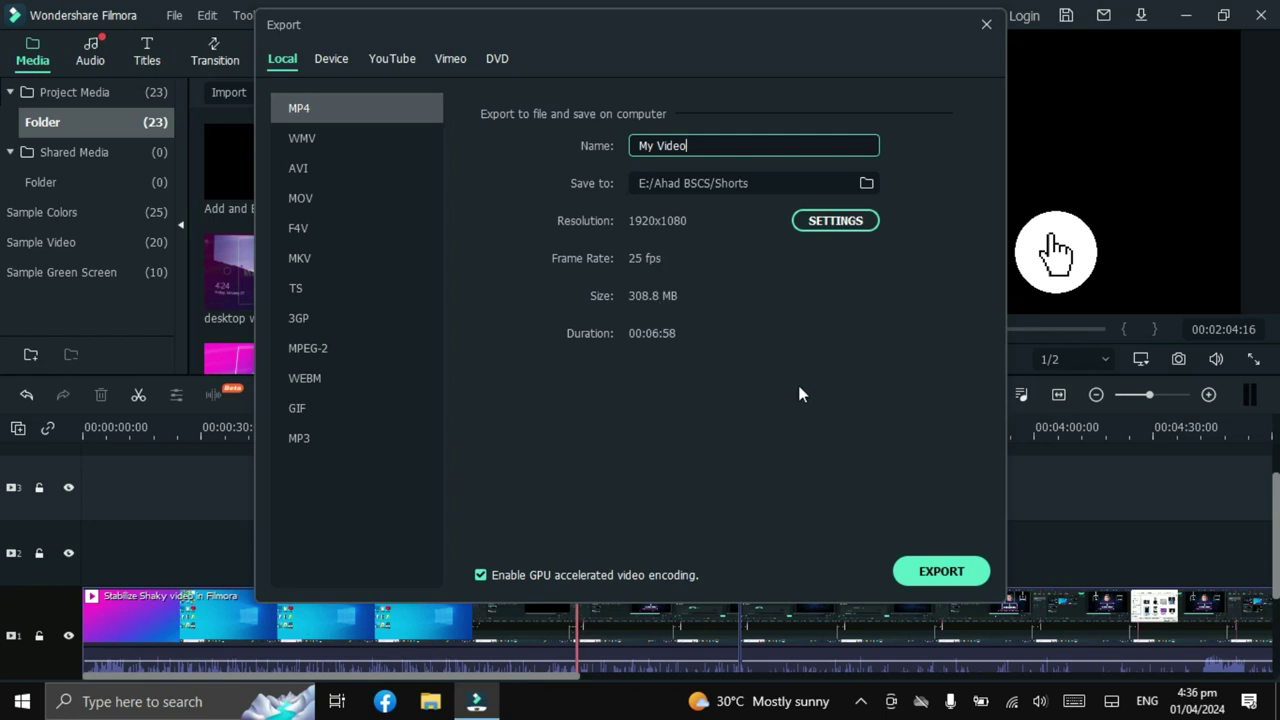
left_click(831, 218)
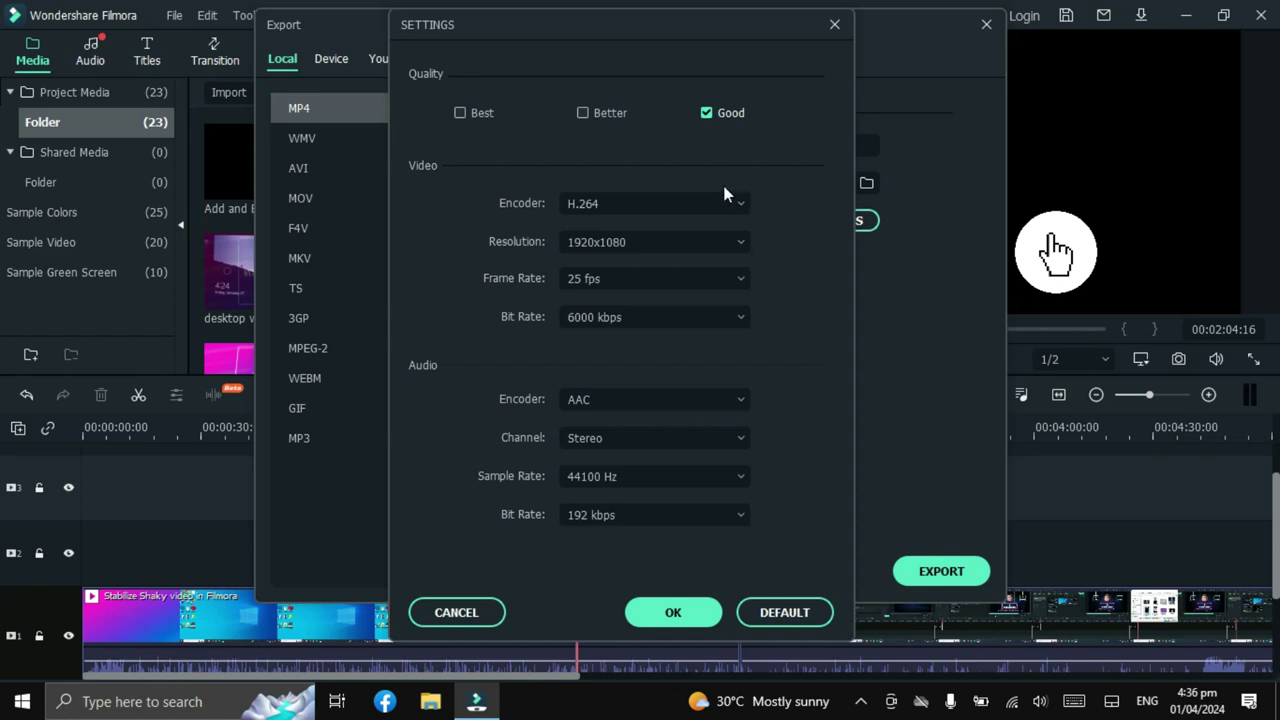
left_click(596, 115)
left_click(715, 118)
left_click(458, 114)
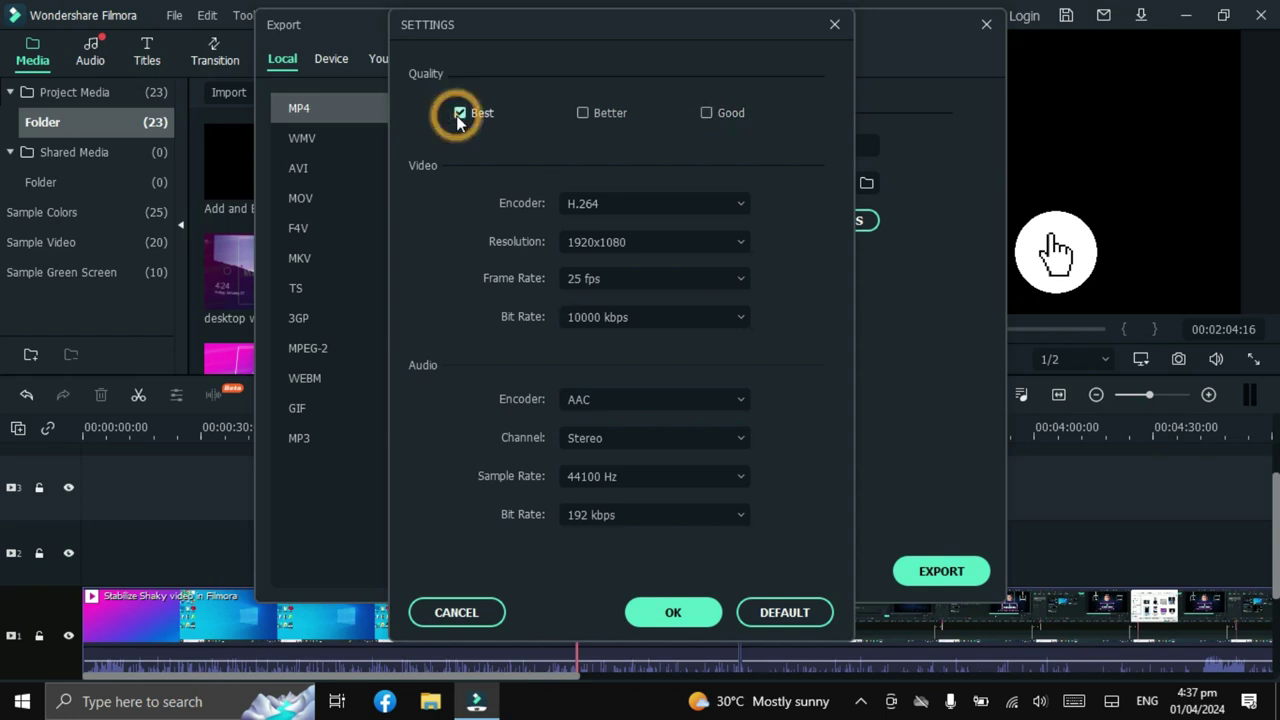
left_click(719, 113)
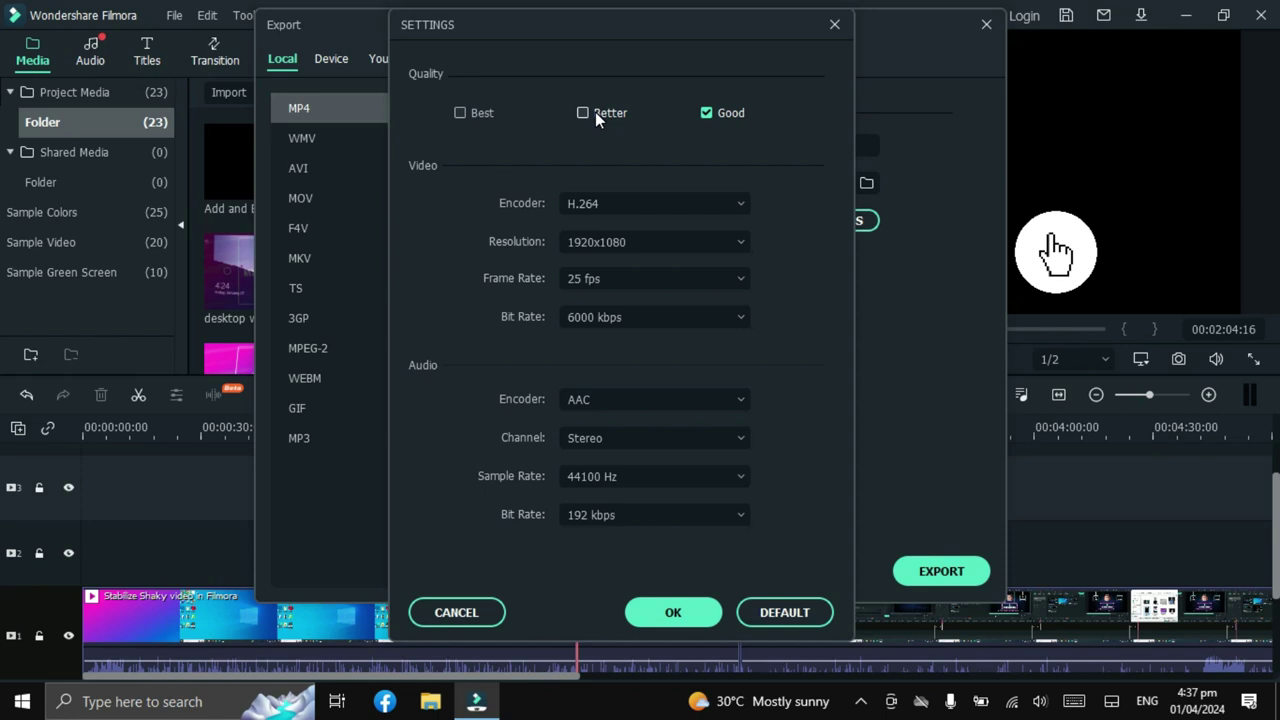
left_click(673, 615)
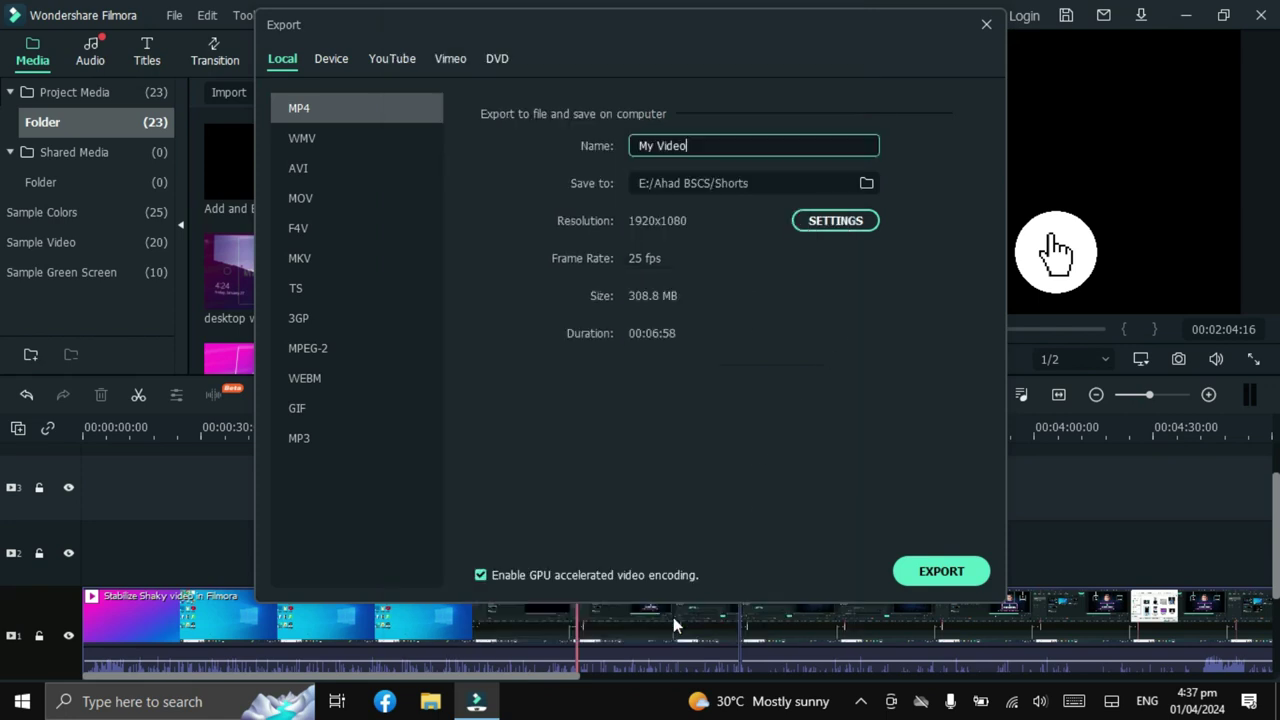